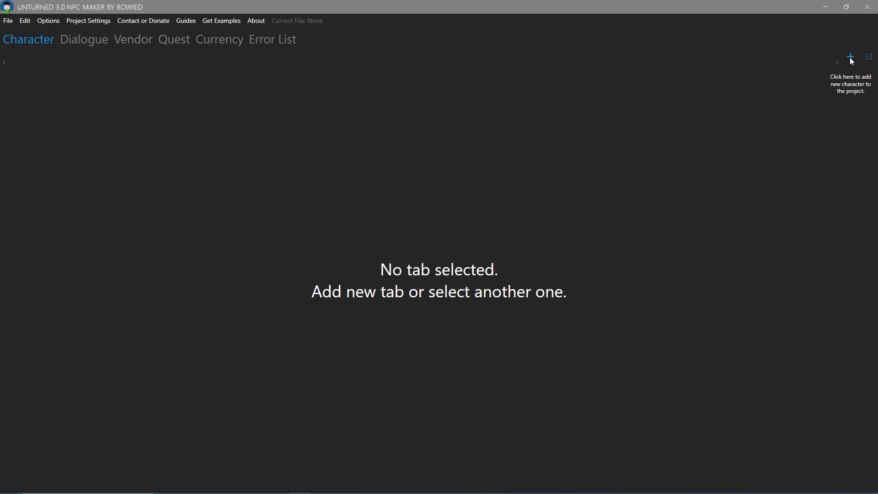
Step: Look through the app settings, covering the general, interface, miscellaneous, import, export and advanced options
{"action": "left_click", "coordinate": [8, 21]}
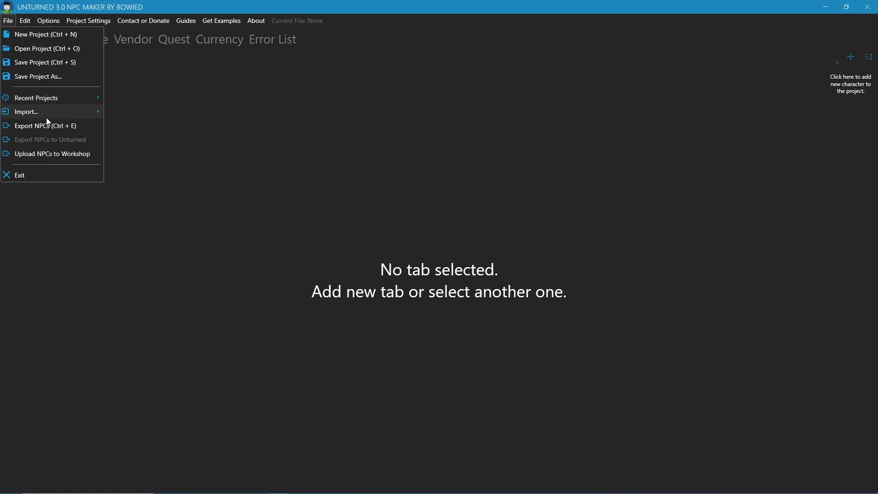
{"action": "left_click", "coordinate": [42, 10]}
{"action": "left_click", "coordinate": [24, 21]}
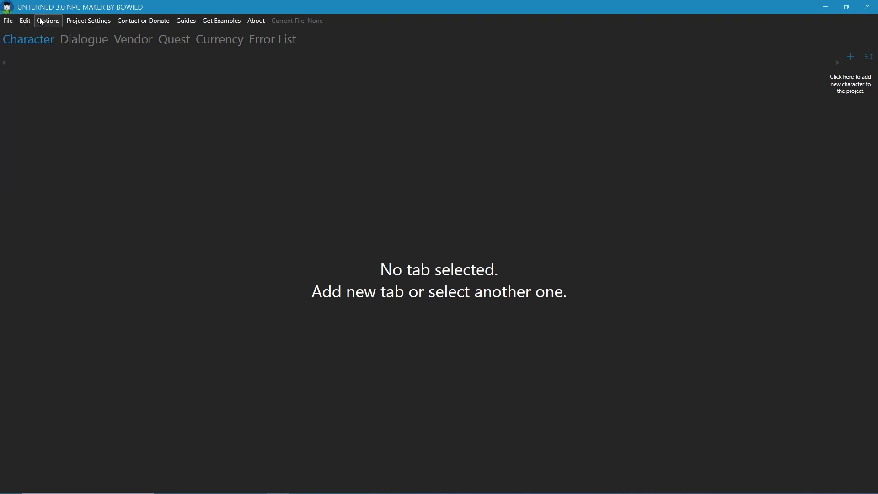
{"action": "left_click", "coordinate": [42, 21]}
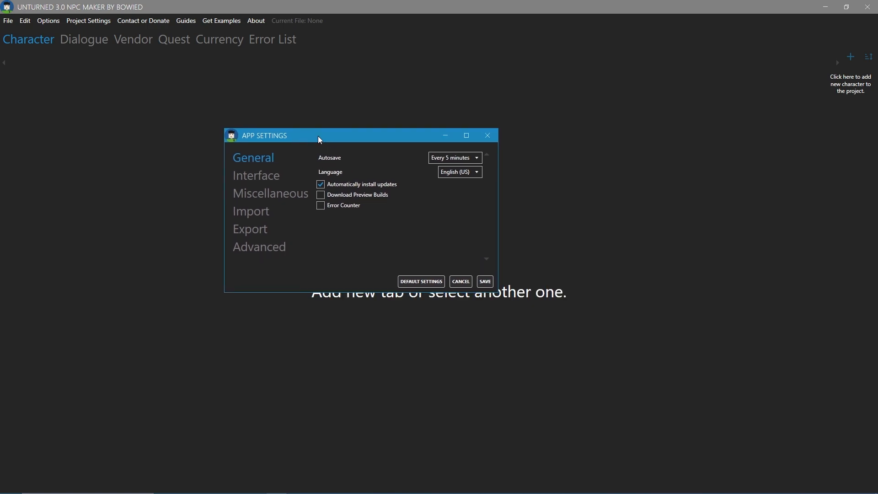
{"action": "left_click", "coordinate": [251, 179]}
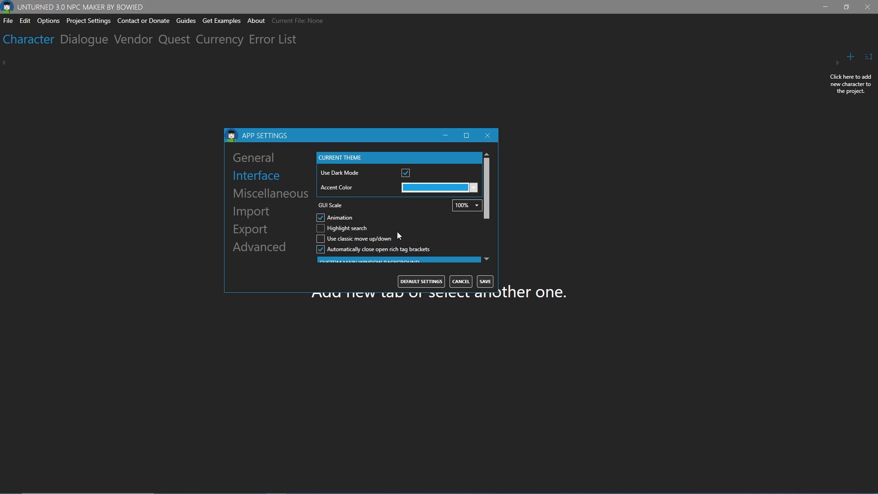
{"action": "scroll", "coordinate": [395, 234], "scroll_direction": "down", "scroll_amount": 3}
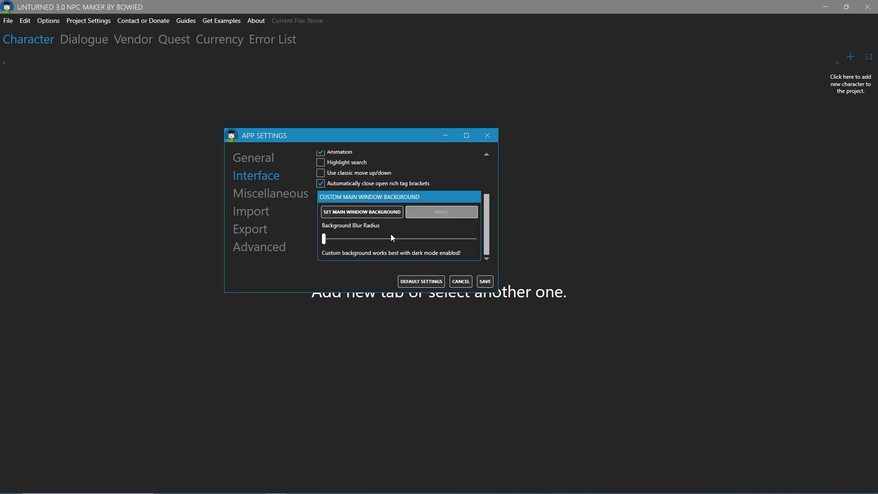
{"action": "left_click", "coordinate": [268, 194]}
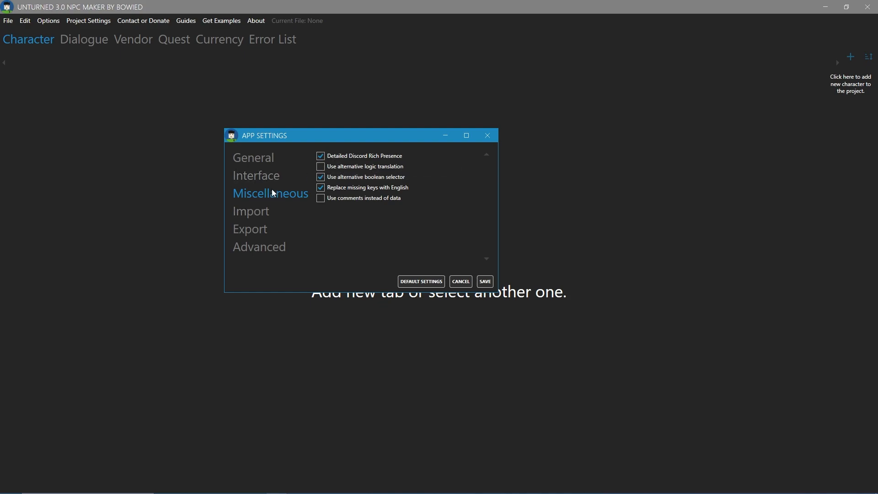
{"action": "left_click", "coordinate": [252, 212]}
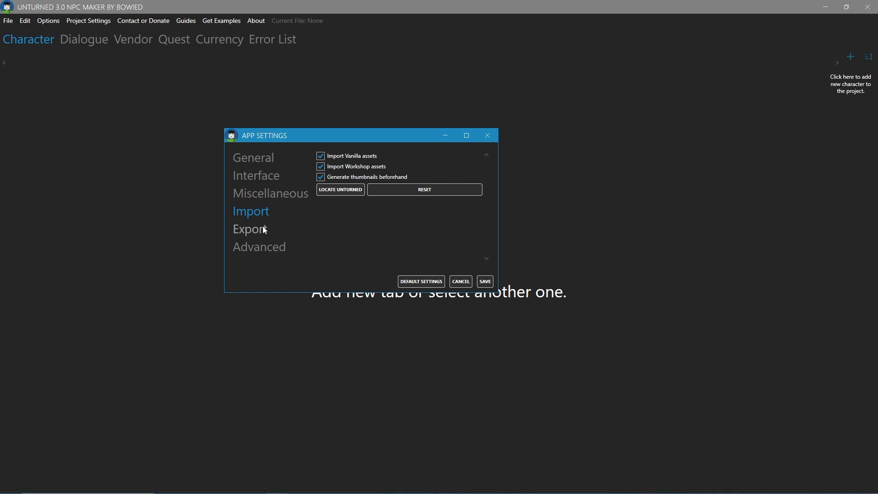
{"action": "left_click", "coordinate": [251, 234]}
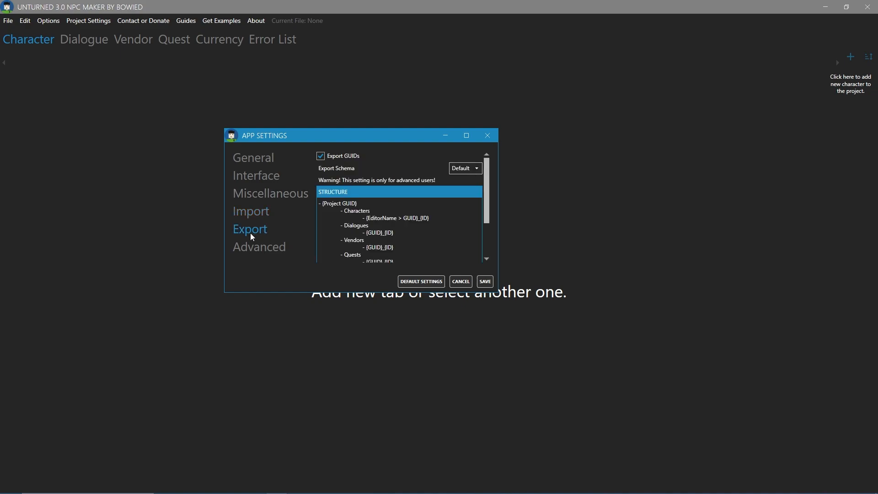
{"action": "scroll", "coordinate": [395, 177], "scroll_direction": "down", "scroll_amount": 3}
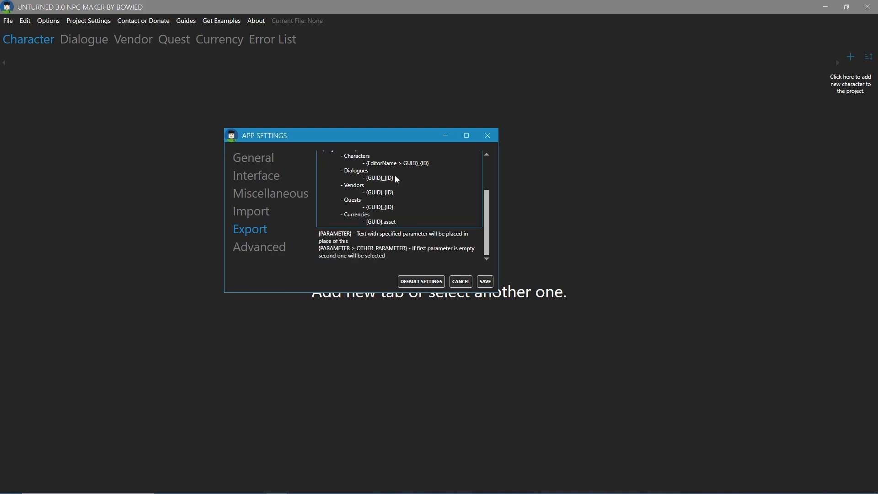
{"action": "scroll", "coordinate": [395, 178], "scroll_direction": "up", "scroll_amount": 3}
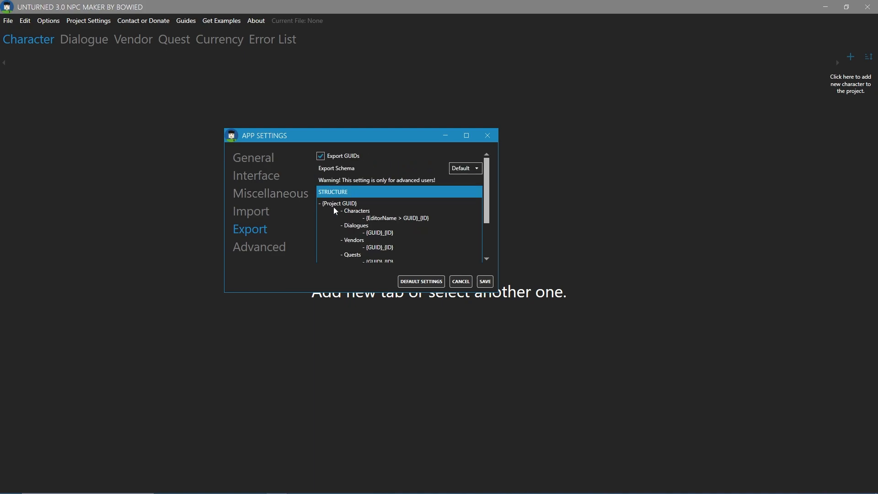
{"action": "left_click", "coordinate": [284, 249]}
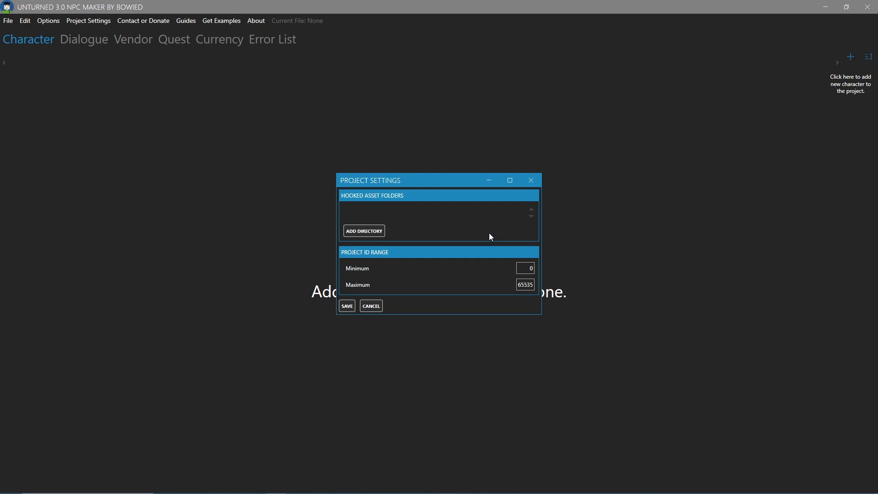
Step: Review the project settings for hooked asset folders and ID range, and view the contact and donation links
{"action": "left_click_drag", "start_coordinate": [452, 173], "coordinate": [359, 146]}
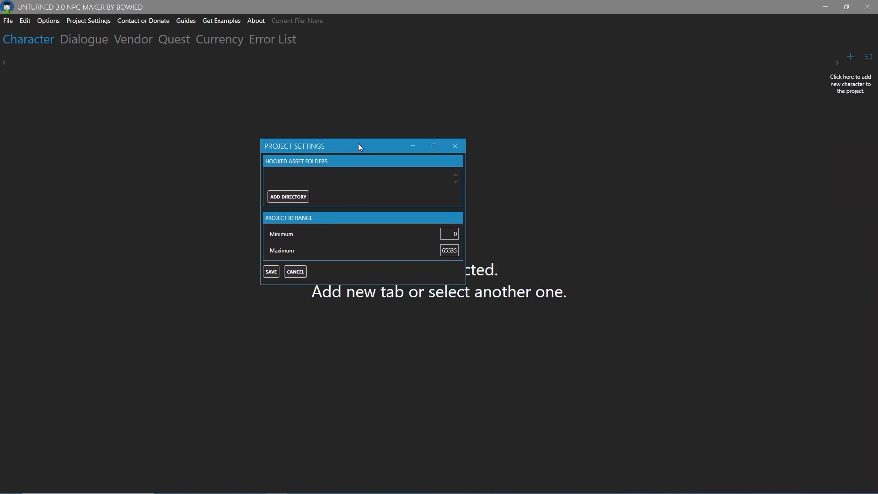
{"action": "left_click", "coordinate": [453, 150]}
{"action": "left_click", "coordinate": [118, 24]}
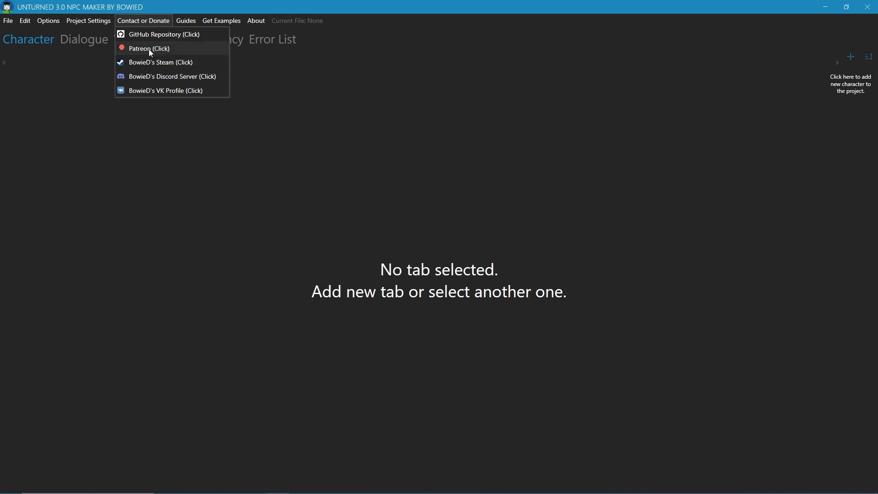
{"action": "mouse_move", "coordinate": [184, 22]}
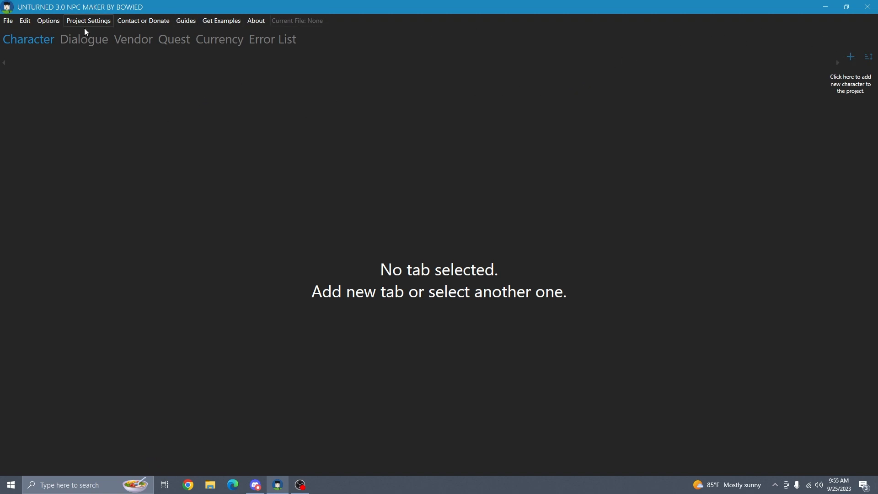
Step: Look through the Dialogue, Vendor, Quest, Error List, Character and Currency sections of the project
{"action": "left_click", "coordinate": [73, 40]}
{"action": "left_click", "coordinate": [147, 39]}
{"action": "left_click", "coordinate": [191, 40]}
{"action": "left_click", "coordinate": [277, 40]}
{"action": "left_click", "coordinate": [18, 40]}
{"action": "left_click", "coordinate": [202, 46]}
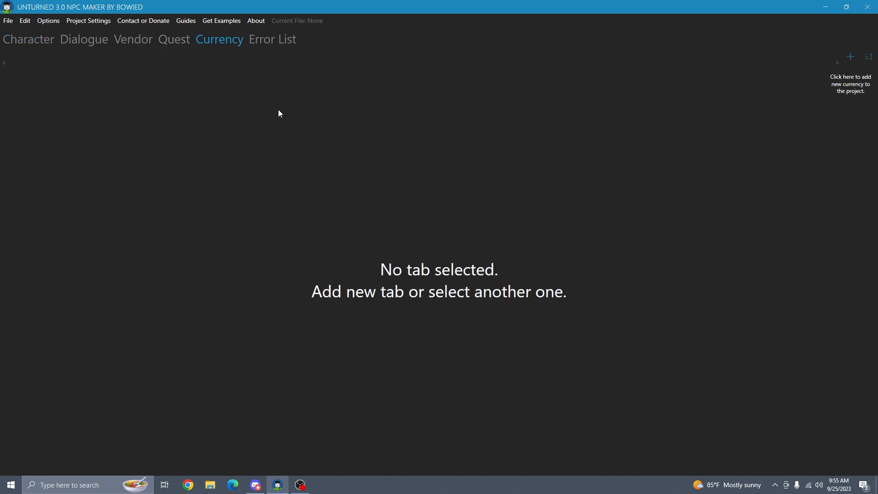
Step: Add a new character to the project and enter "[CivilHost] NPC" as its editor name
{"action": "left_click", "coordinate": [20, 40]}
{"action": "left_click", "coordinate": [851, 58]}
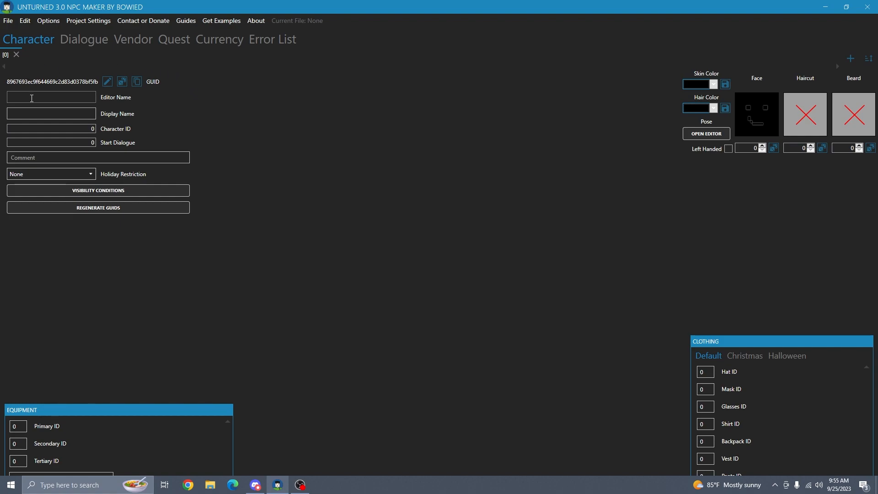
{"action": "mouse_move", "coordinate": [31, 99]}
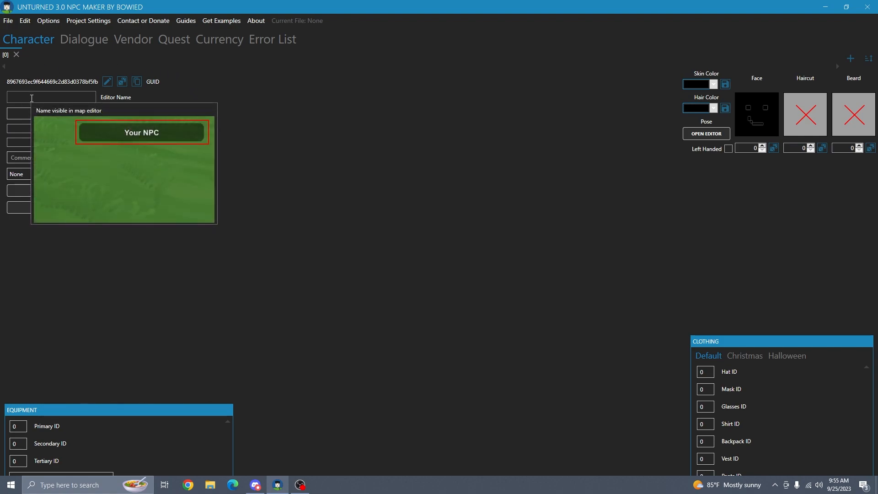
{"action": "left_click", "coordinate": [34, 99]}
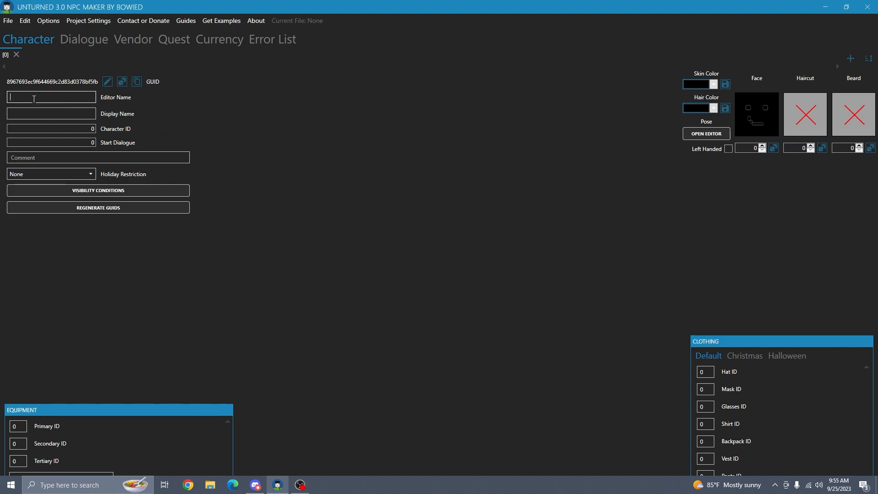
{"action": "type", "text": "[CivilHost] NPC"}
Step: Insert "tutorial" into the character's editor name so that it reads "[CivilHost] tutorialNPC"
{"action": "key", "text": "Tab"}
{"action": "key", "text": "shift+Tab"}
{"action": "key", "text": "ctrl+Left"}
{"action": "type", "text": "tut"}
{"action": "type", "text": "oirla"}
{"action": "key", "text": "BackSpace"}
{"action": "key", "text": "BackSpace"}
{"action": "type", "text": "al"}
{"action": "key", "text": "BackSpace"}
{"action": "key", "text": "BackSpace"}
{"action": "key", "text": "BackSpace"}
{"action": "key", "text": "BackSpace"}
{"action": "type", "text": "rial"}
Step: Set the character's display name to "<color=red>tutorialNPC</color>"
{"action": "key", "text": "Tab"}
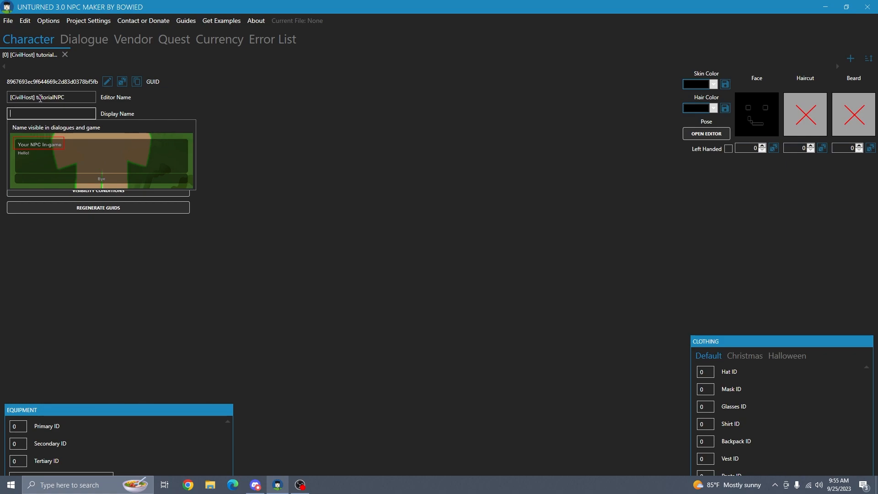
{"action": "type", "text": "<color>"}
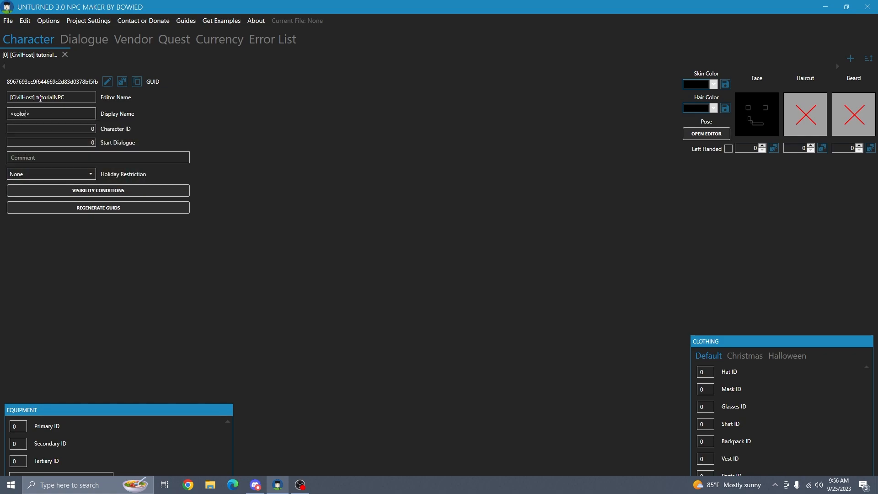
{"action": "type", "text": "=red>tutorialNPC</color>"}
Step: Set the character ID to 6969 and the start dialogue to 5555
{"action": "left_click", "coordinate": [74, 129]}
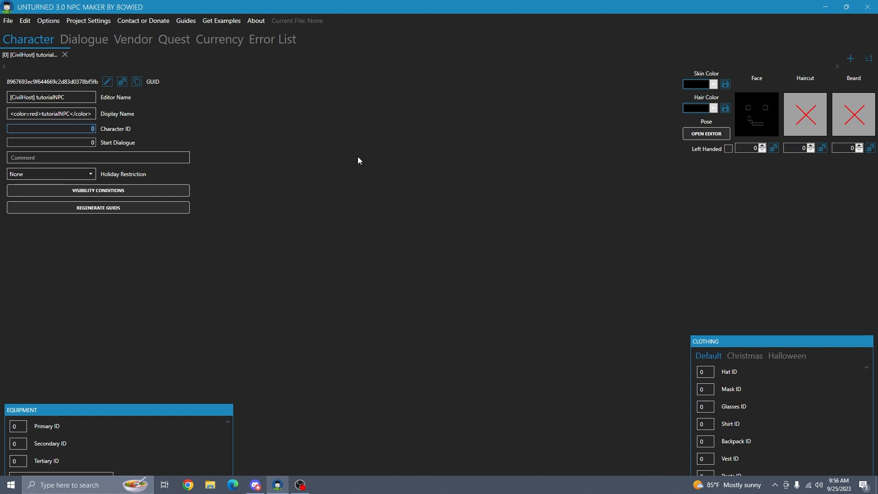
{"action": "type", "text": "9696"}
{"action": "key", "text": "BackSpace"}
{"action": "key", "text": "Tab"}
{"action": "key", "text": "shift+Tab"}
{"action": "key", "text": "Tab"}
{"action": "key", "text": "BackSpace"}
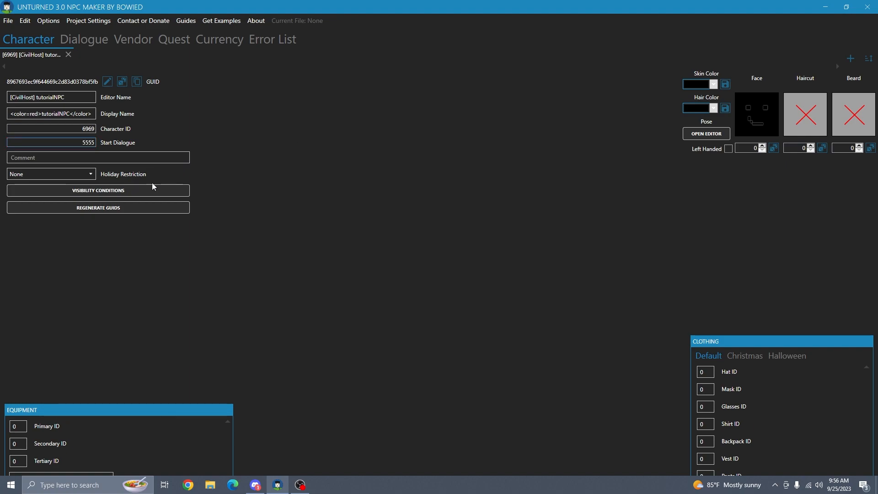
Step: Examine the available holiday restrictions and the condition types offered for the character's visibility
{"action": "left_click", "coordinate": [9, 157]}
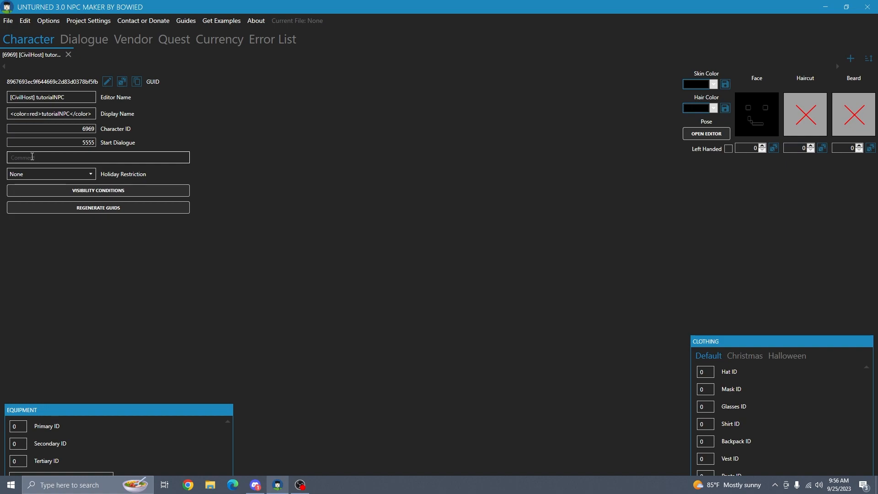
{"action": "left_click", "coordinate": [45, 176]}
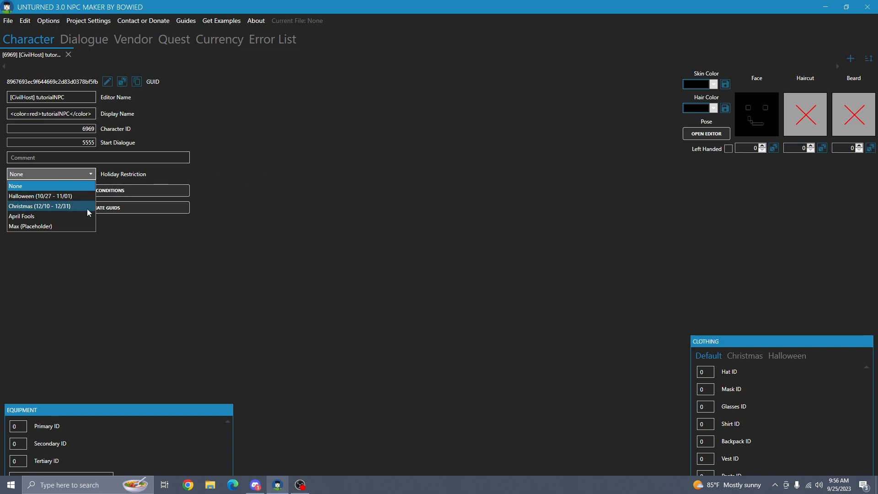
{"action": "left_click", "coordinate": [224, 234]}
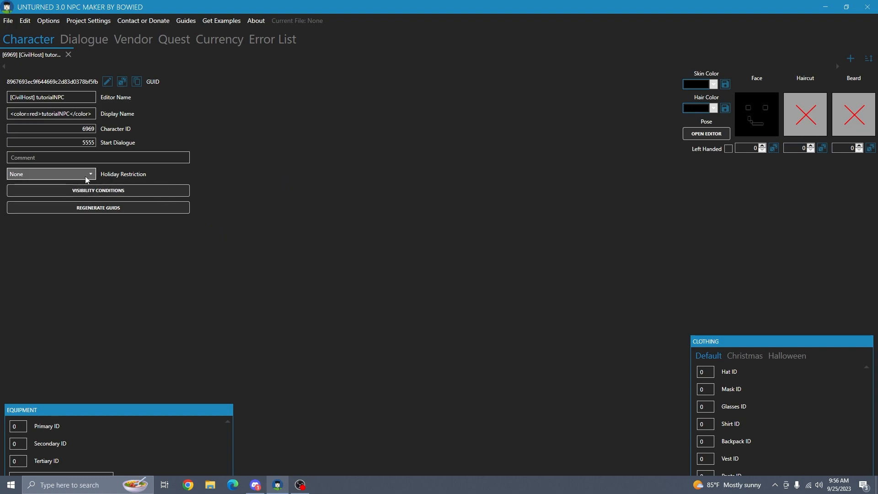
{"action": "left_click", "coordinate": [114, 191]}
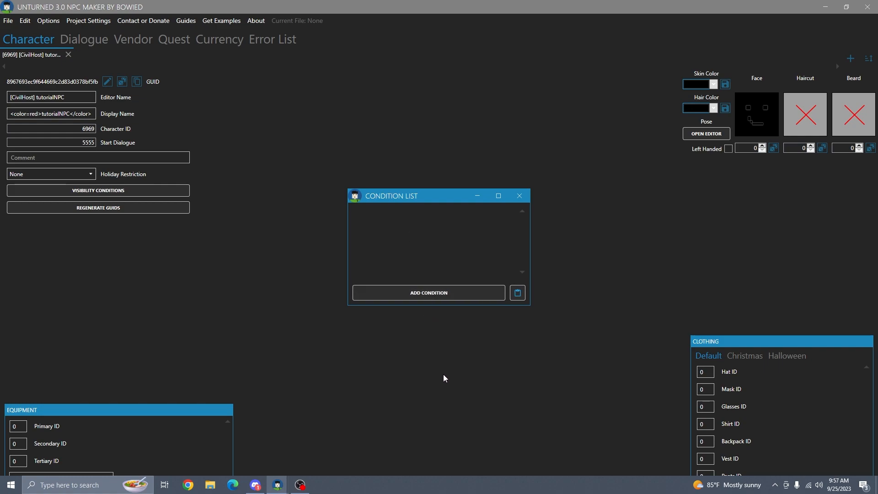
{"action": "left_click", "coordinate": [440, 294]}
{"action": "left_click", "coordinate": [434, 248]}
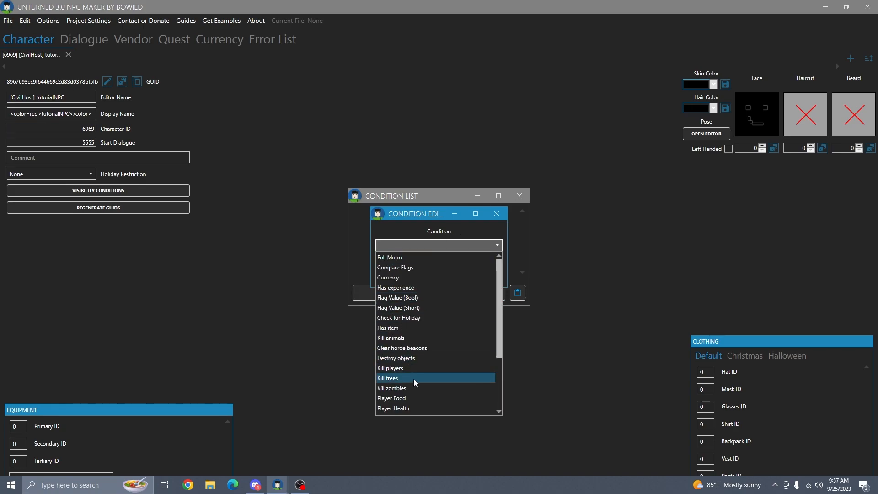
{"action": "scroll", "coordinate": [416, 371], "scroll_direction": "down", "scroll_amount": 3}
{"action": "left_click", "coordinate": [496, 213]}
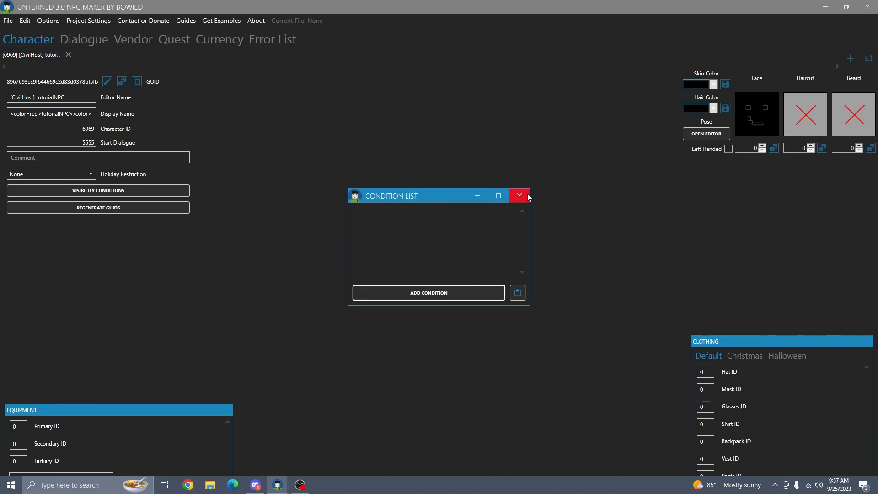
{"action": "left_click", "coordinate": [520, 195]}
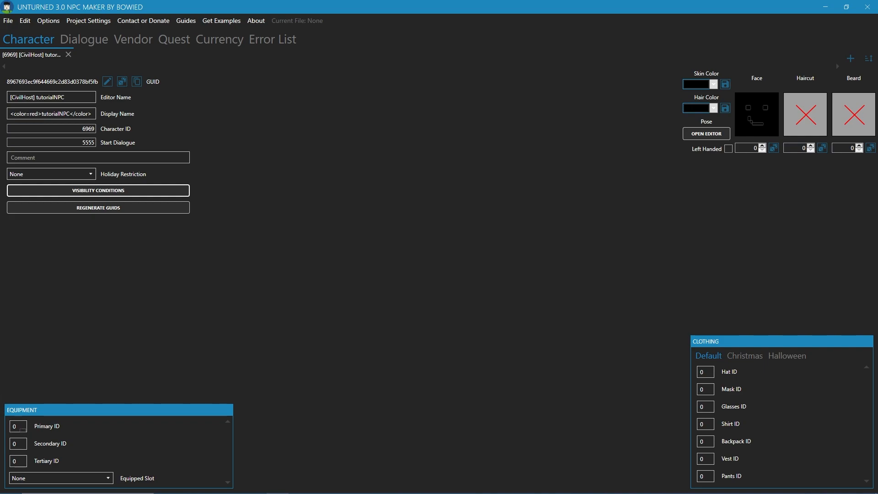
Step: Switch to Chrome and copy the axe ID 59167 from the Google results for "axe id unturned"
{"action": "mouse_move", "coordinate": [294, 474]}
{"action": "left_click", "coordinate": [194, 486]}
{"action": "left_click_drag", "start_coordinate": [457, 7], "coordinate": [877, 192]}
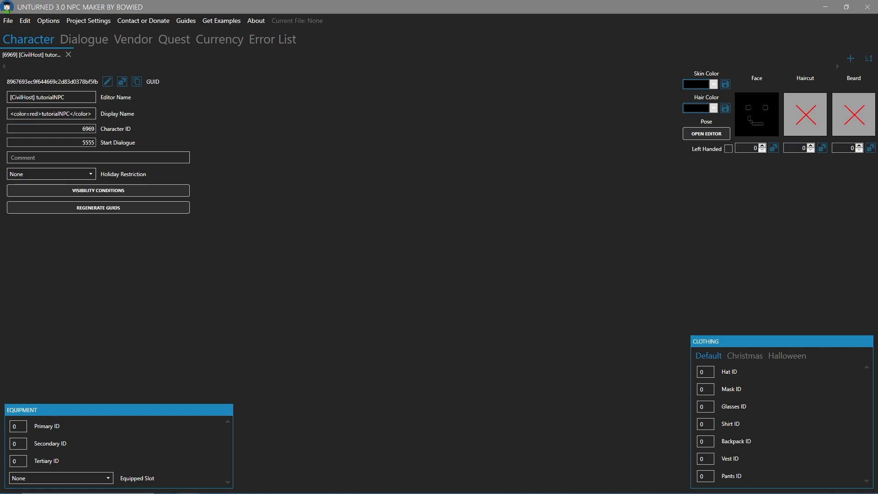
{"action": "left_click_drag", "start_coordinate": [877, 155], "coordinate": [380, 0]}
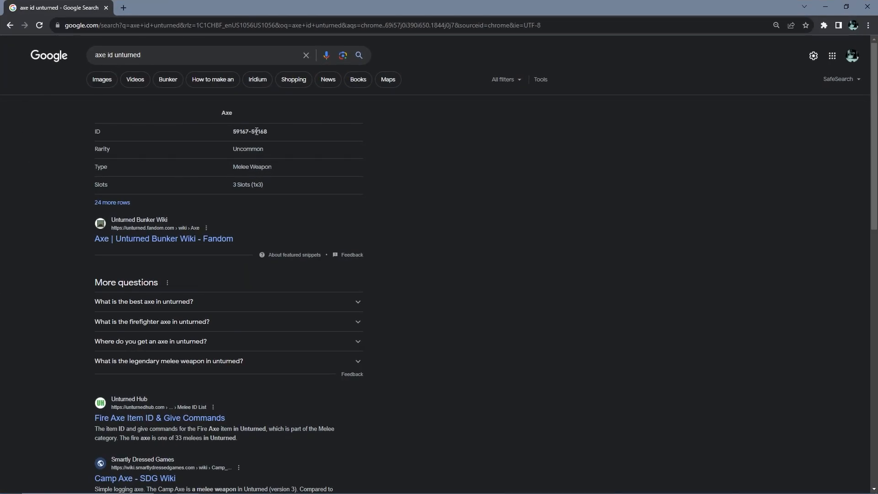
{"action": "double_click", "coordinate": [238, 134]}
{"action": "key", "text": "ctrl+c"}
Step: Switch back to the NPC Maker, set the equipment's primary ID to 59167 and the equipped slot to Primary
{"action": "key", "text": "alt+Tab"}
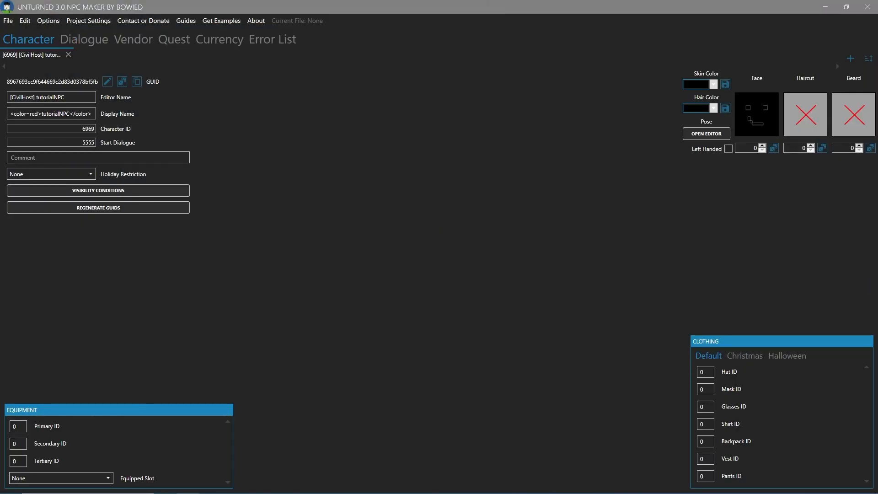
{"action": "double_click", "coordinate": [18, 426]}
{"action": "key", "text": "ctrl+v"}
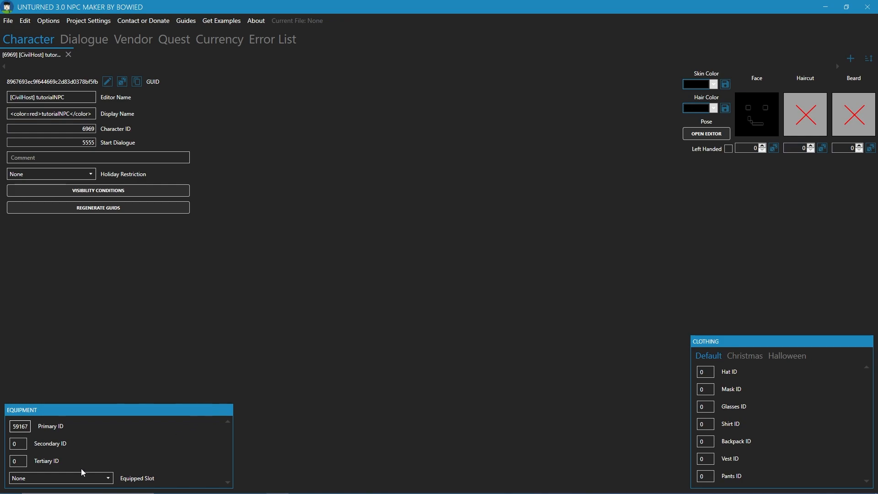
{"action": "left_click", "coordinate": [77, 482]}
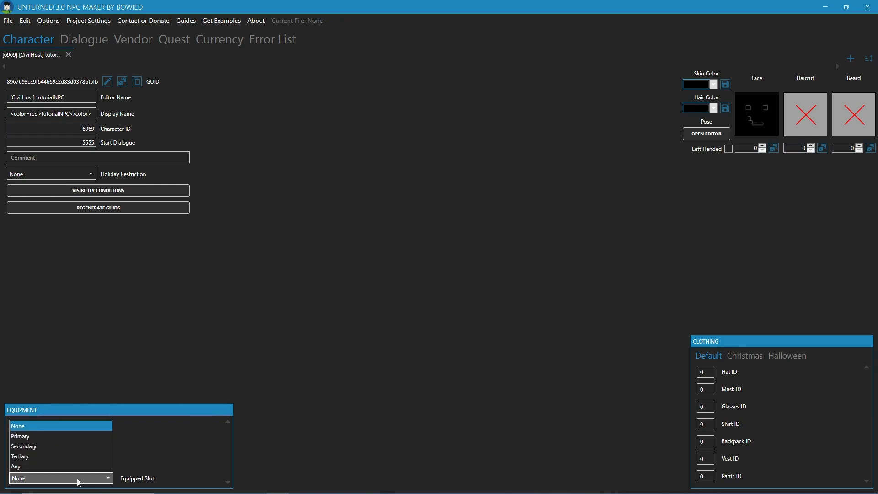
{"action": "left_click", "coordinate": [33, 442]}
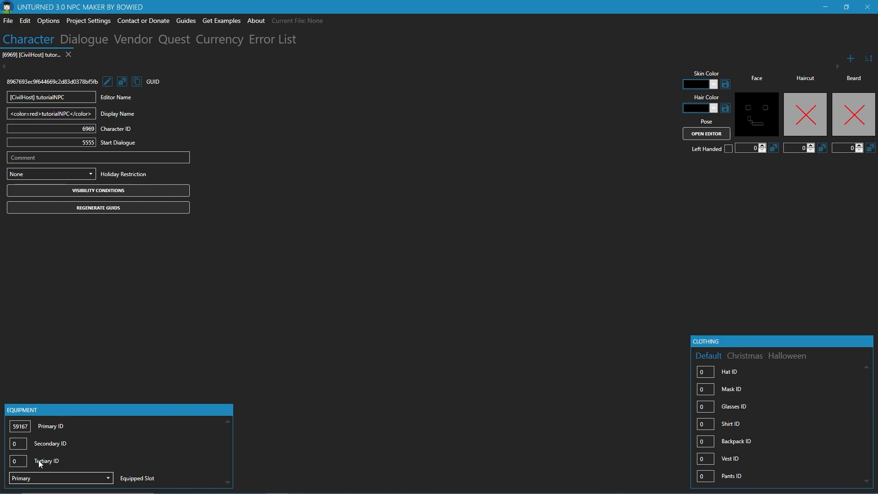
Step: Set the default clothing's shirt ID to 211 and pants ID to 214
{"action": "key", "text": "alt+Tab"}
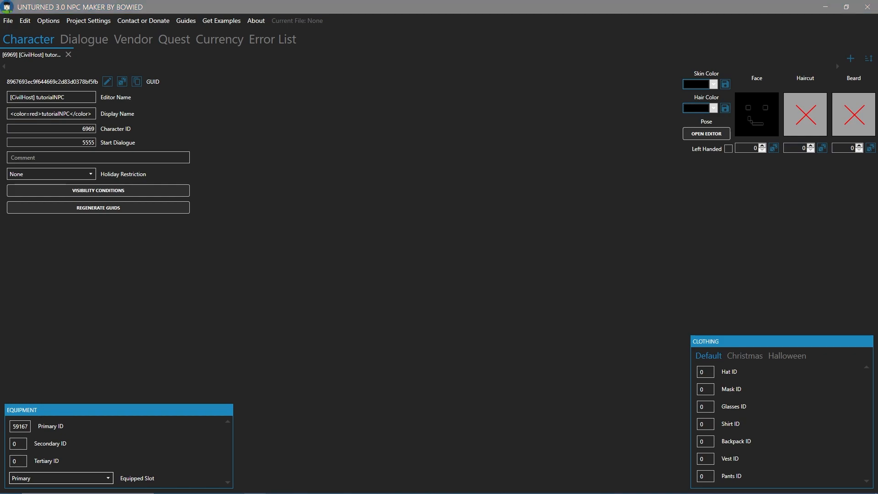
{"action": "left_click", "coordinate": [429, 163]}
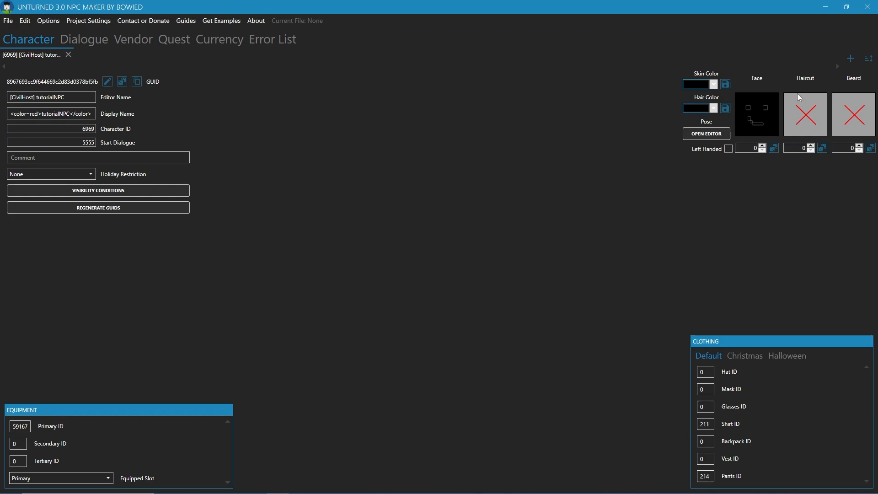
Step: Try a standard tan skin color, and replace it with a custom dark green
{"action": "left_click", "coordinate": [703, 86]}
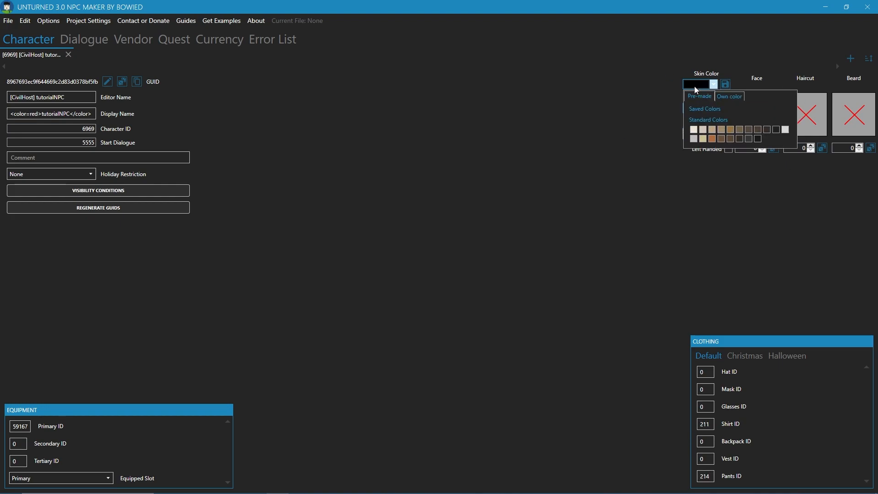
{"action": "left_click", "coordinate": [721, 130]}
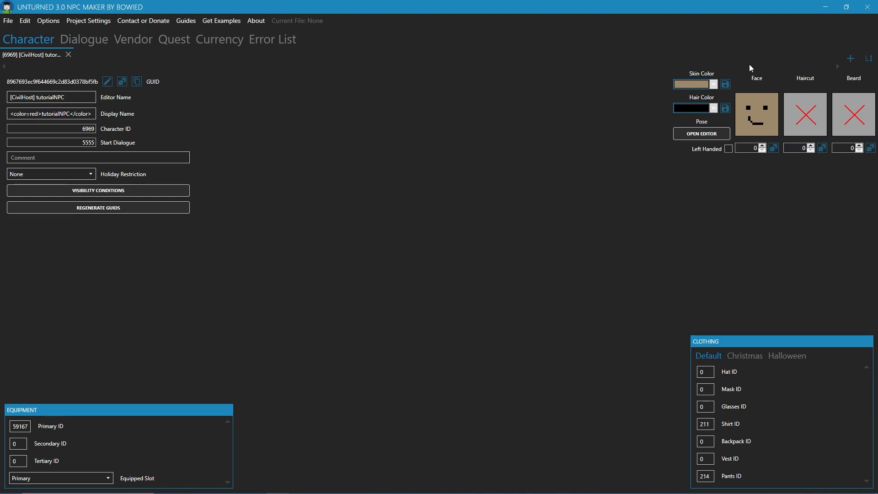
{"action": "left_click", "coordinate": [701, 85]}
{"action": "left_click", "coordinate": [720, 96]}
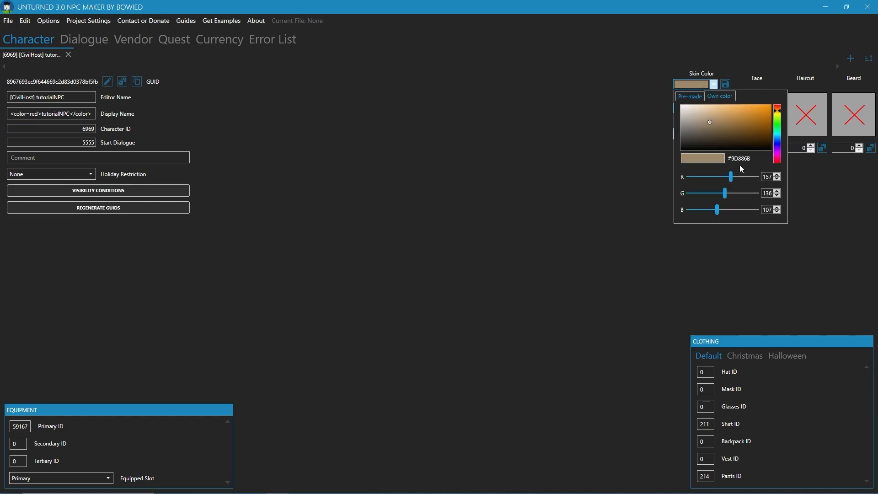
{"action": "mouse_move", "coordinate": [778, 132]}
{"action": "left_mouse_down"}
{"action": "mouse_move", "coordinate": [778, 118]}
{"action": "mouse_move", "coordinate": [780, 133]}
{"action": "mouse_move", "coordinate": [778, 125]}
{"action": "left_mouse_up"}
{"action": "mouse_move", "coordinate": [704, 137]}
{"action": "left_mouse_down"}
{"action": "mouse_move", "coordinate": [723, 130]}
{"action": "mouse_move", "coordinate": [735, 141]}
{"action": "left_mouse_up"}
{"action": "left_click", "coordinate": [608, 205]}
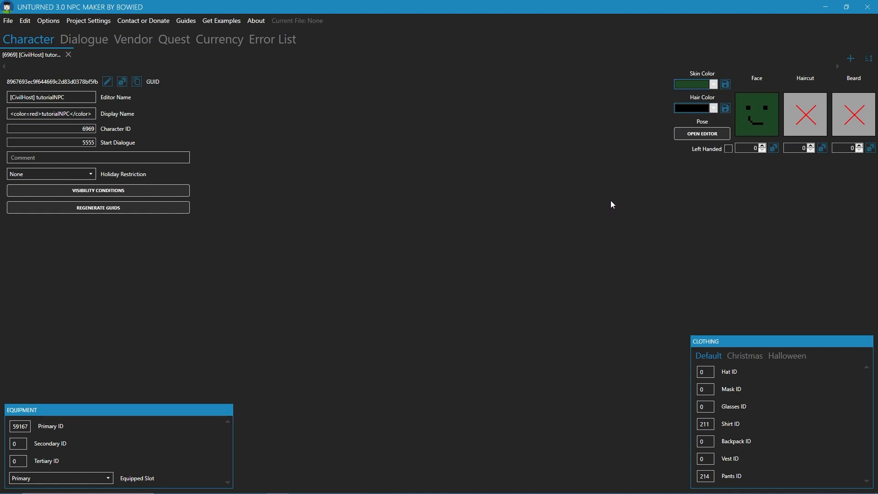
Step: View the hair color choices, and step through and randomize the haircut to number 19
{"action": "left_click", "coordinate": [715, 108]}
{"action": "left_click", "coordinate": [597, 148]}
{"action": "left_click", "coordinate": [811, 146]}
{"action": "left_click", "coordinate": [811, 146]}
{"action": "left_click", "coordinate": [811, 146]}
{"action": "left_click", "coordinate": [812, 146]}
{"action": "left_click", "coordinate": [811, 146]}
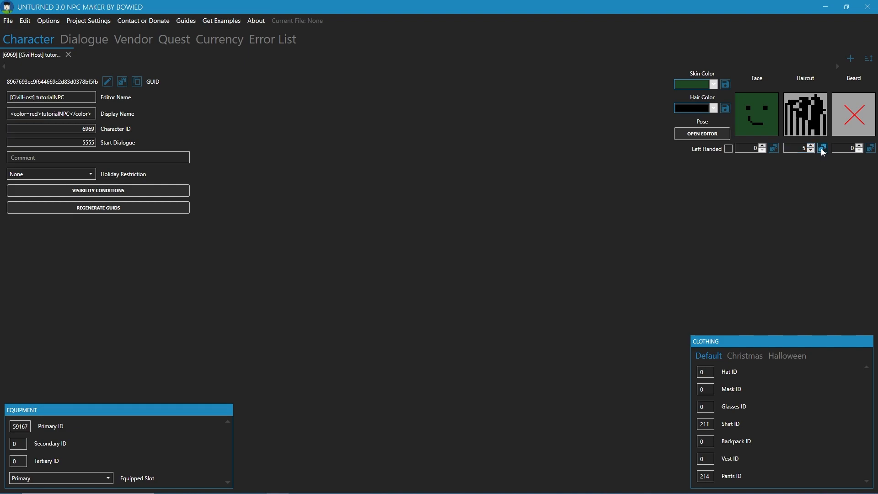
{"action": "left_click", "coordinate": [822, 148]}
{"action": "left_click", "coordinate": [822, 148]}
{"action": "left_click", "coordinate": [822, 148]}
Step: Randomize the character's face to number 8 and the beard to number 6
{"action": "left_click", "coordinate": [762, 146]}
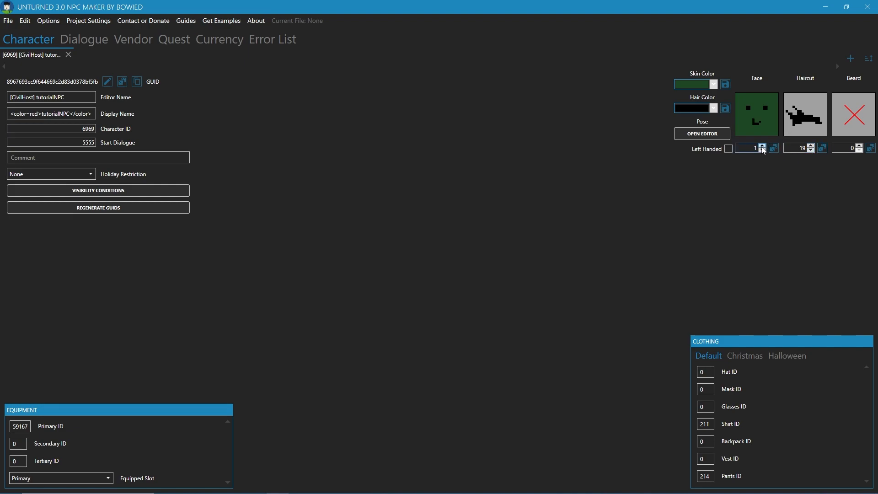
{"action": "left_click", "coordinate": [762, 150]}
{"action": "left_click", "coordinate": [773, 148]}
{"action": "left_click", "coordinate": [774, 148]}
{"action": "left_click", "coordinate": [774, 147]}
{"action": "left_click", "coordinate": [871, 148]}
{"action": "left_click", "coordinate": [870, 148]}
{"action": "left_click", "coordinate": [870, 148]}
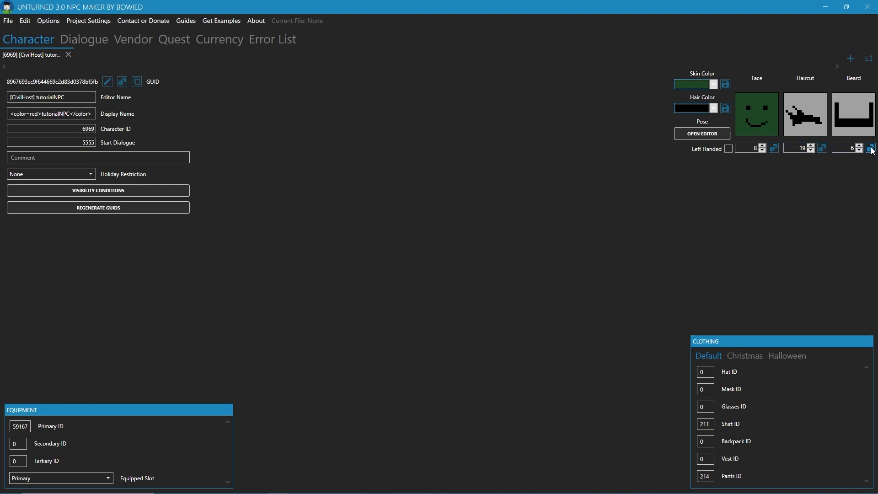
Step: Examine the available poses in the pose editor, choose Stand and accept it
{"action": "left_click", "coordinate": [722, 136]}
{"action": "left_click", "coordinate": [519, 209]}
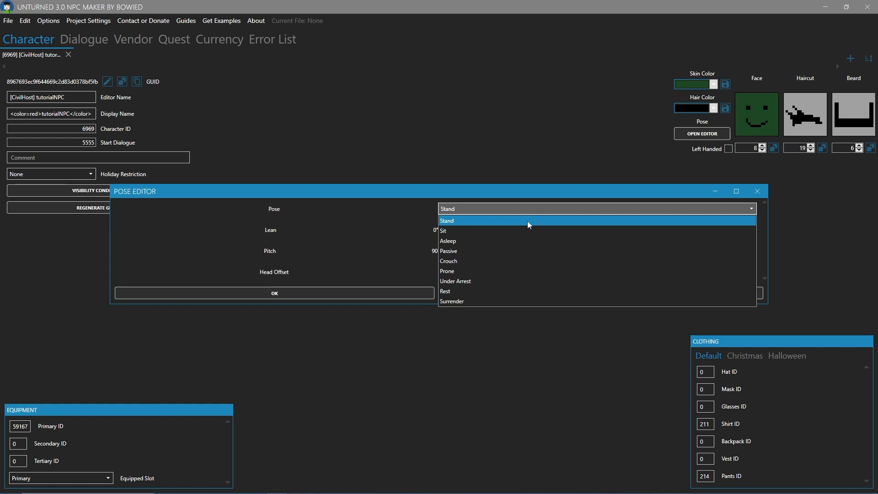
{"action": "left_click", "coordinate": [489, 224]}
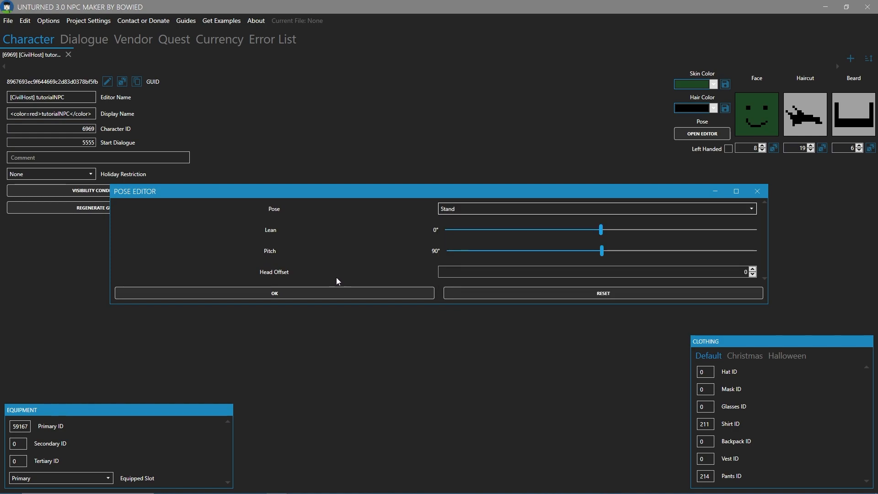
{"action": "left_click", "coordinate": [321, 295]}
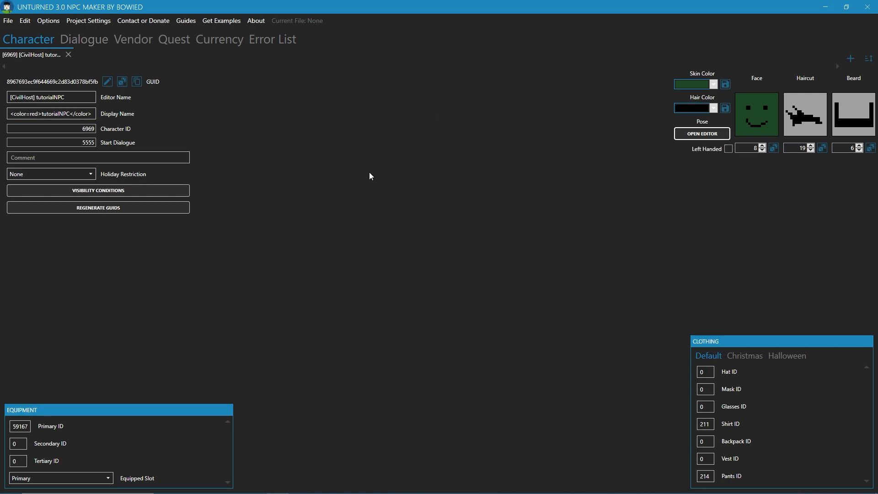
Step: Add a new dialogue and set its ID to 5555 to match the character's start dialogue
{"action": "double_click", "coordinate": [91, 143]}
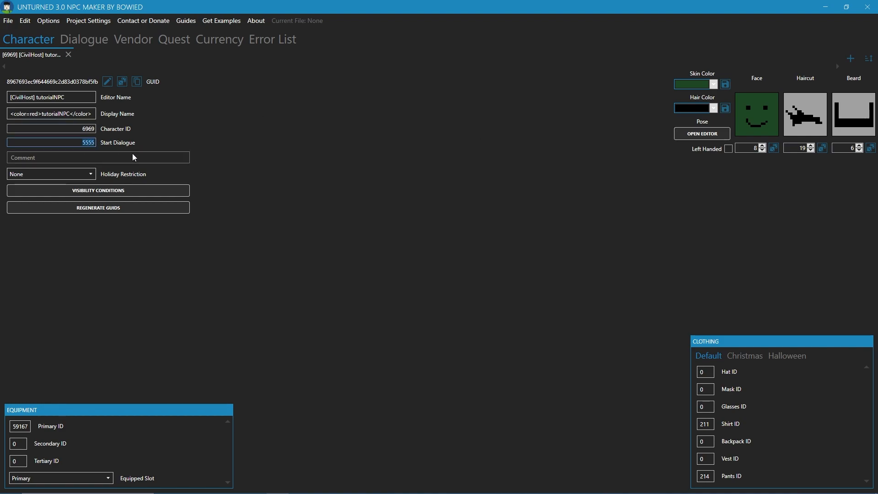
{"action": "right_click", "coordinate": [92, 146]}
{"action": "key", "text": "Escape"}
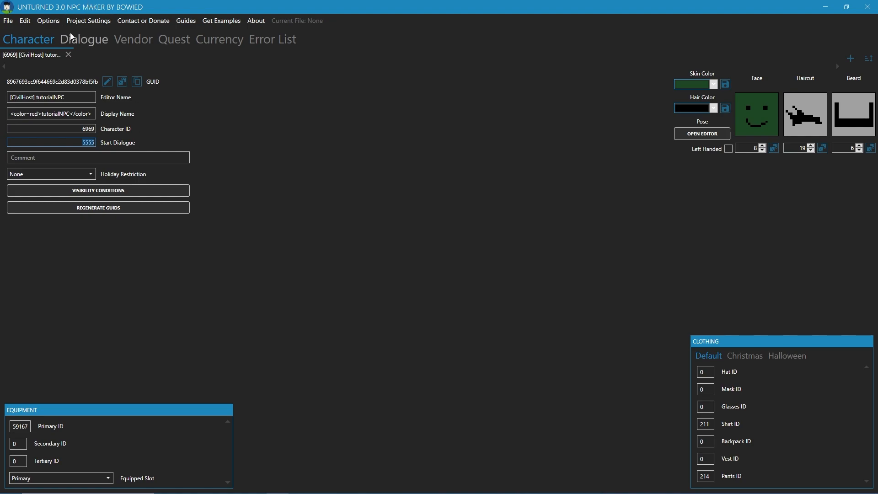
{"action": "left_click", "coordinate": [77, 45]}
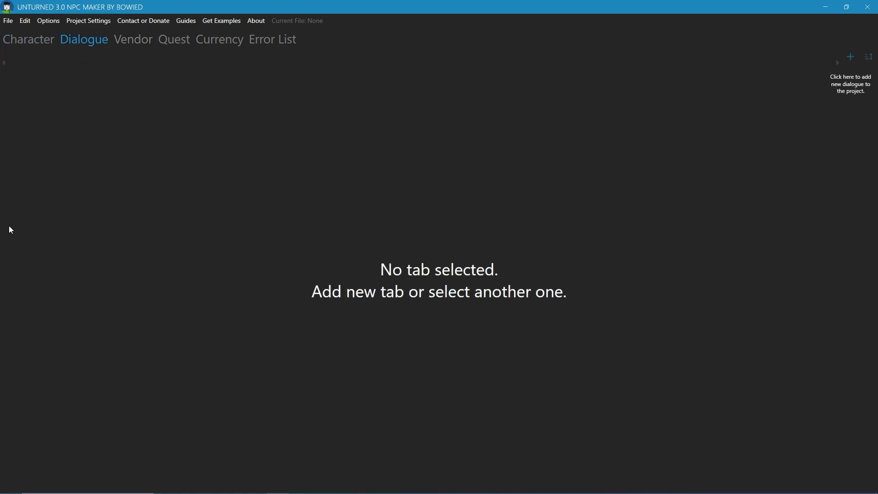
{"action": "left_click", "coordinate": [853, 58]}
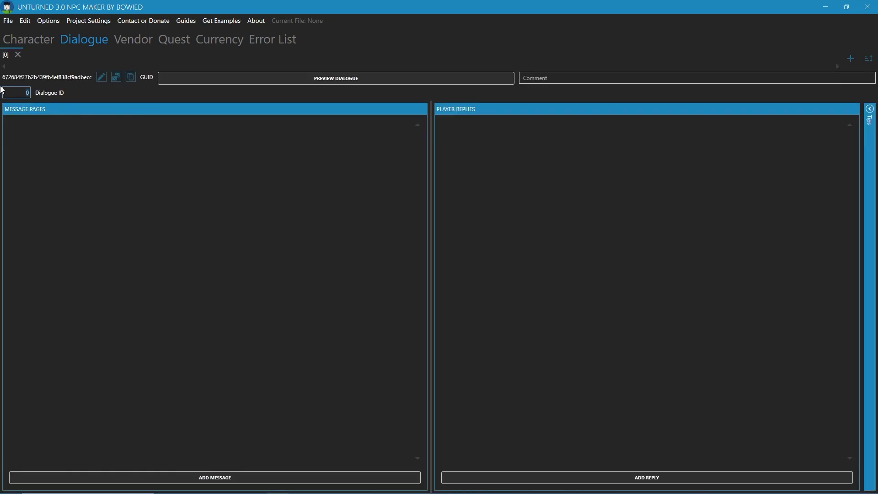
{"action": "type", "text": "5555"}
Step: Compare the character's start dialogue ID with the new dialogue's ID
{"action": "left_click", "coordinate": [34, 42]}
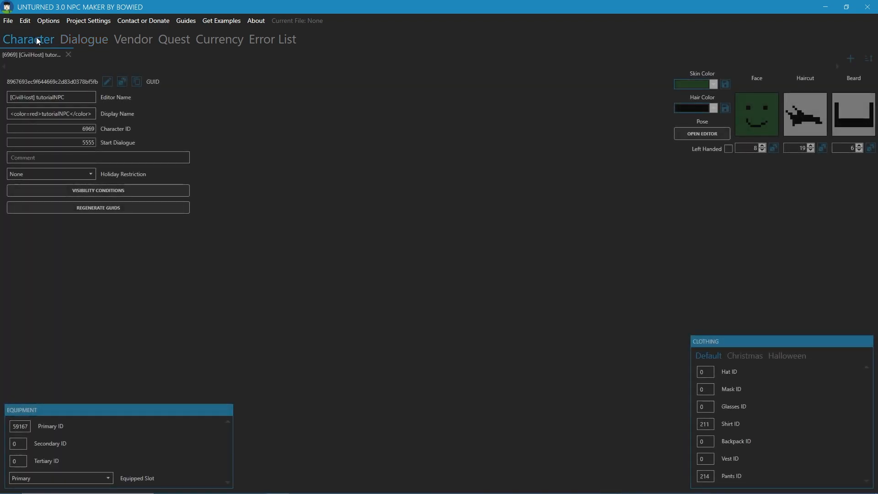
{"action": "left_click_drag", "start_coordinate": [82, 144], "coordinate": [105, 145]}
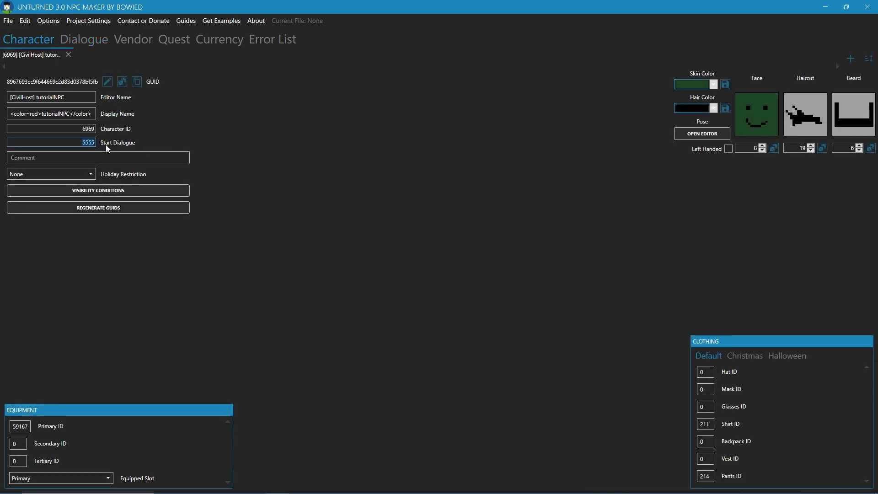
{"action": "left_click", "coordinate": [100, 42]}
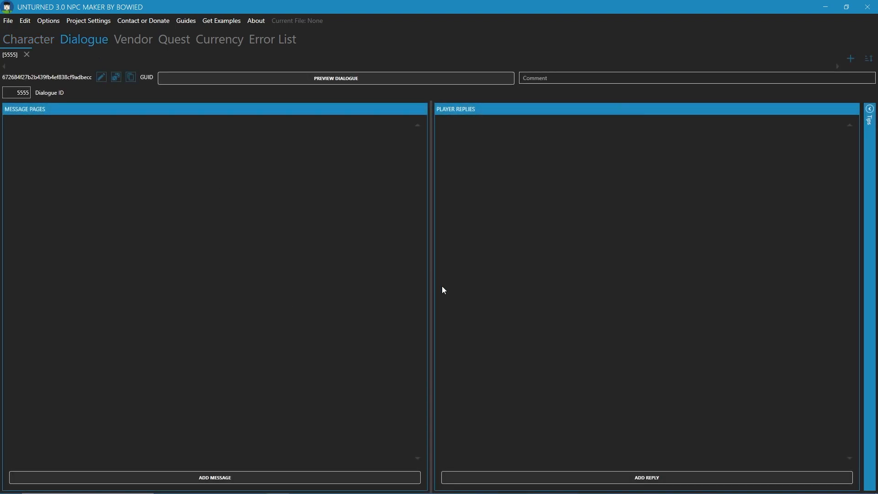
Step: Add a message page to dialogue 5555 and show the text formatting tips
{"action": "left_click", "coordinate": [335, 477]}
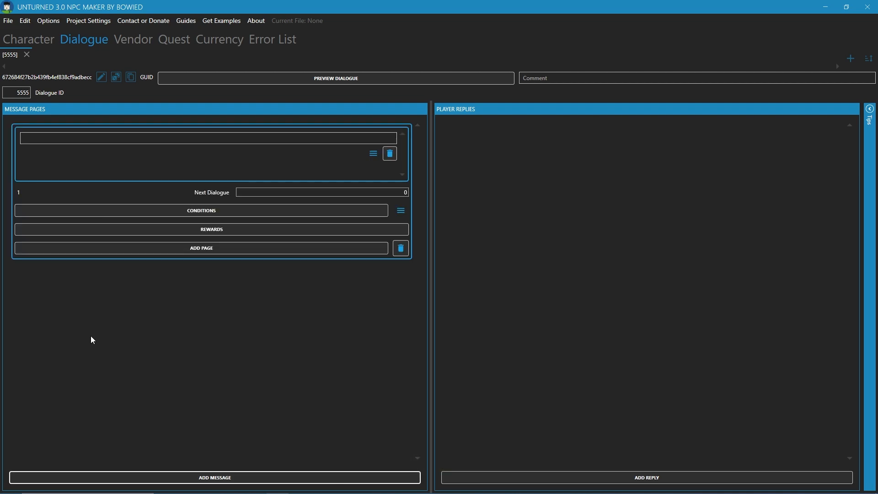
{"action": "left_click", "coordinate": [871, 114]}
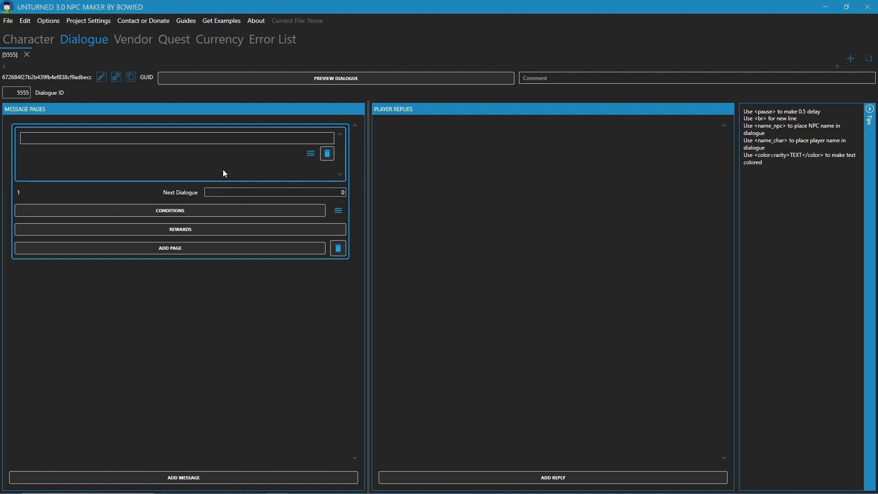
Step: Begin the message page's text with the opening color tag <color=#FFFFFF>
{"action": "left_click", "coordinate": [196, 122]}
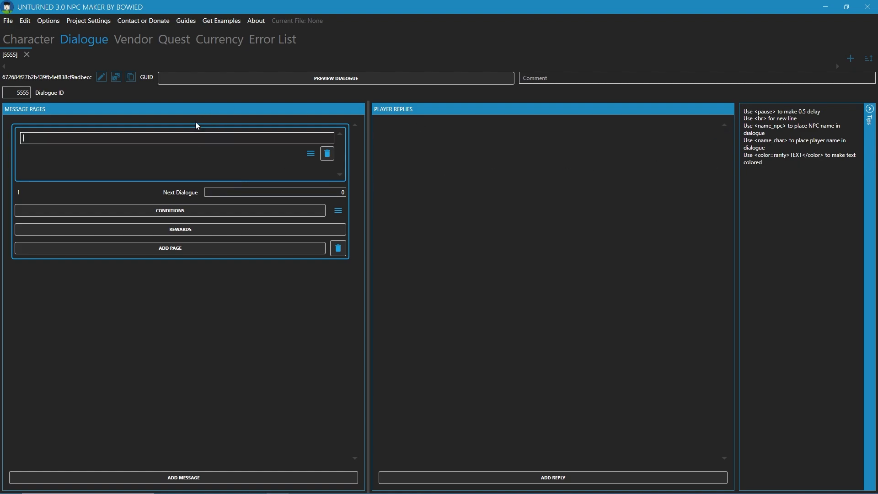
{"action": "type", "text": "<color>"}
{"action": "type", "text": "="}
{"action": "type", "text": "#ff"}
{"action": "key", "text": "BackSpace"}
{"action": "key", "text": "BackSpace"}
{"action": "type", "text": "FFFFFF"}
{"action": "key", "text": "BackSpace"}
{"action": "key", "text": "BackSpace"}
{"action": "key", "text": "BackSpace"}
{"action": "key", "text": "BackSpace"}
{"action": "key", "text": "BackSpace"}
{"action": "key", "text": "BackSpace"}
{"action": "key", "text": "BackSpace"}
{"action": "type", "text": "red"}
{"action": "key", "text": "BackSpace"}
{"action": "key", "text": "BackSpace"}
{"action": "key", "text": "BackSpace"}
{"action": "type", "text": "#ff"}
{"action": "key", "text": "BackSpace"}
{"action": "key", "text": "BackSpace"}
{"action": "type", "text": "FFFFFF"}
Step: Complete the message text with "Hello! Buy a server from CivilHost.net!" and the closing </color> tag
{"action": "key", "text": "End"}
{"action": "type", "text": "Hello! Buy a server from CivilHost.net!</col"}
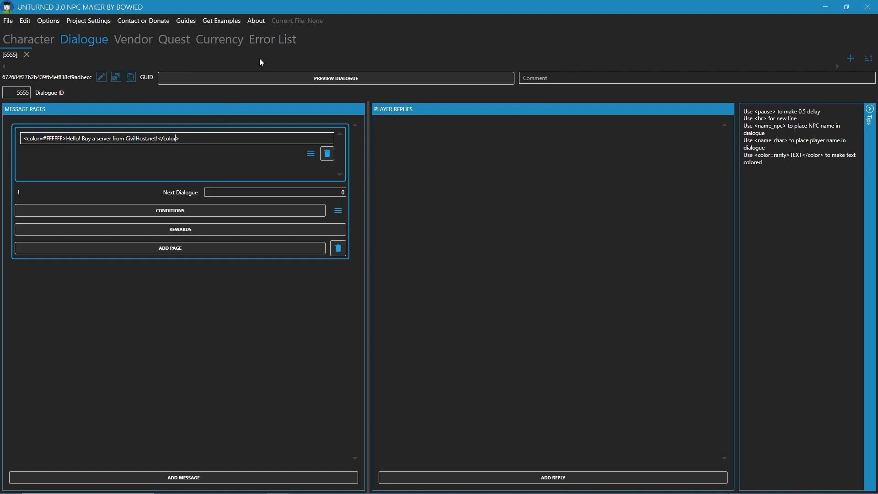
{"action": "left_click", "coordinate": [300, 311]}
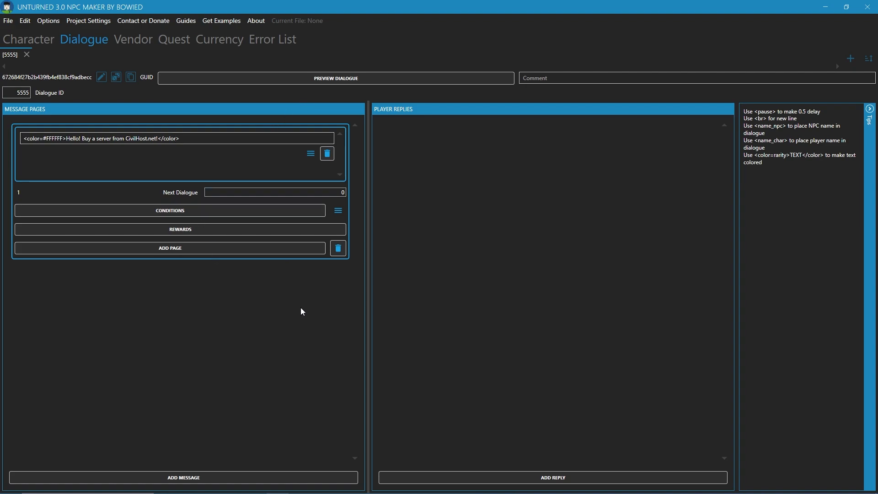
Step: Add a player reply reading "<color=#FFFFFF>I will also use the coupon code, FALL50 for 50% off my first month!</color>"
{"action": "left_click", "coordinate": [519, 481]}
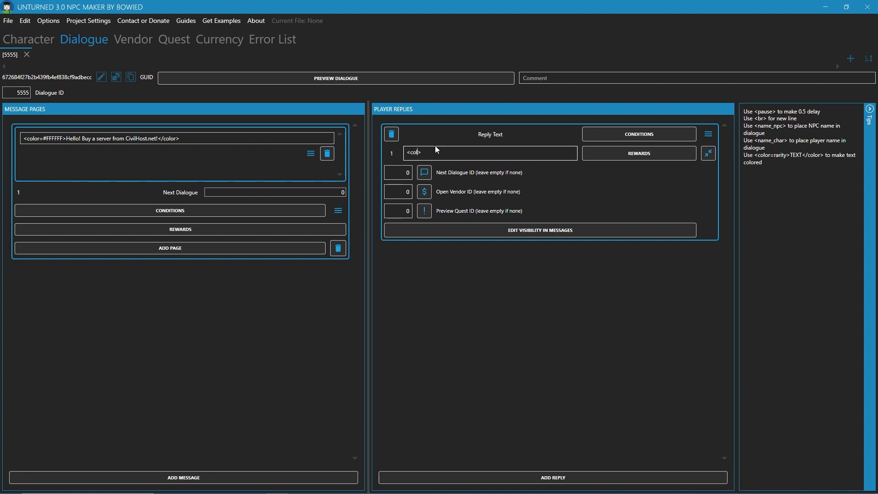
{"action": "type", "text": "=#FF"}
{"action": "type", "text": "FF"}
{"action": "type", "text": "coupon code, F"}
{"action": "type", "text": "ALL50 for 50% off"}
{"action": "type", "text": " my first month!"}
{"action": "type", "text": "</color>"}
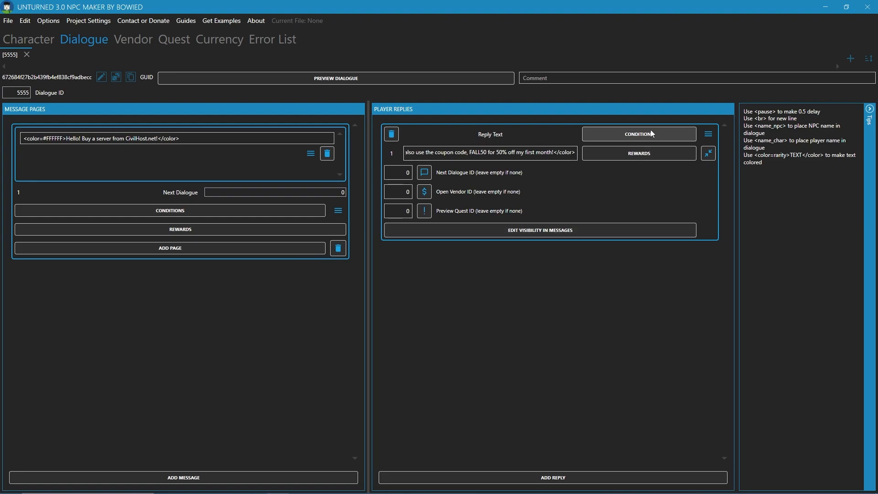
Step: Add a second player reply with the text "<color=FFFFFF>I will</color>"
{"action": "left_click", "coordinate": [535, 478]}
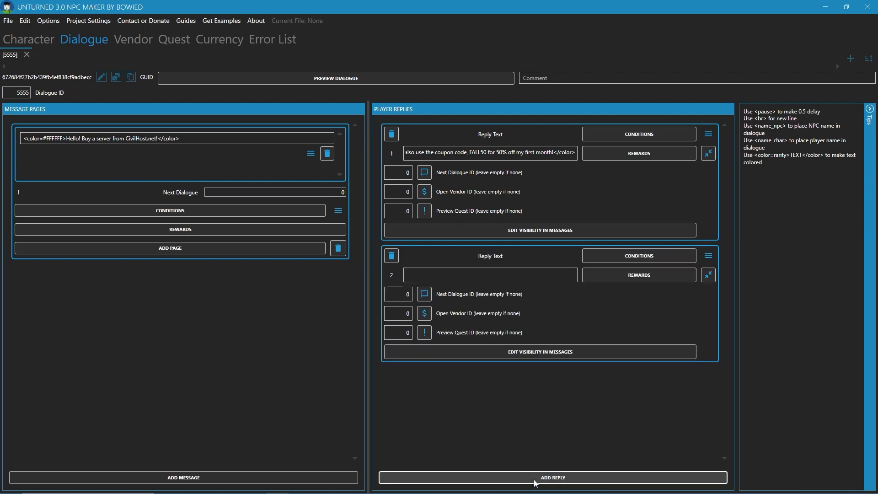
{"action": "left_click", "coordinate": [429, 275]}
{"action": "type", "text": "<color=F>"}
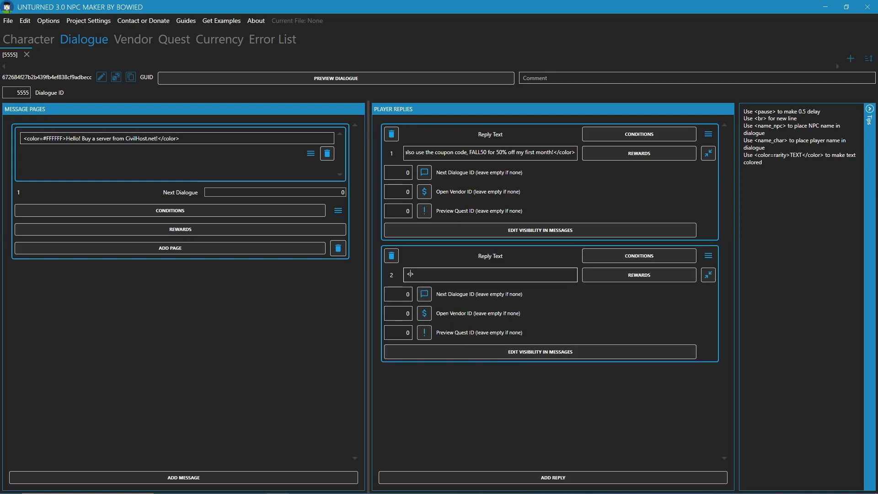
{"action": "type", "text": "FFFFF"}
{"action": "key", "text": "End"}
{"action": "type", "text": "I will</color>"}
{"action": "left_click", "coordinate": [473, 404]}
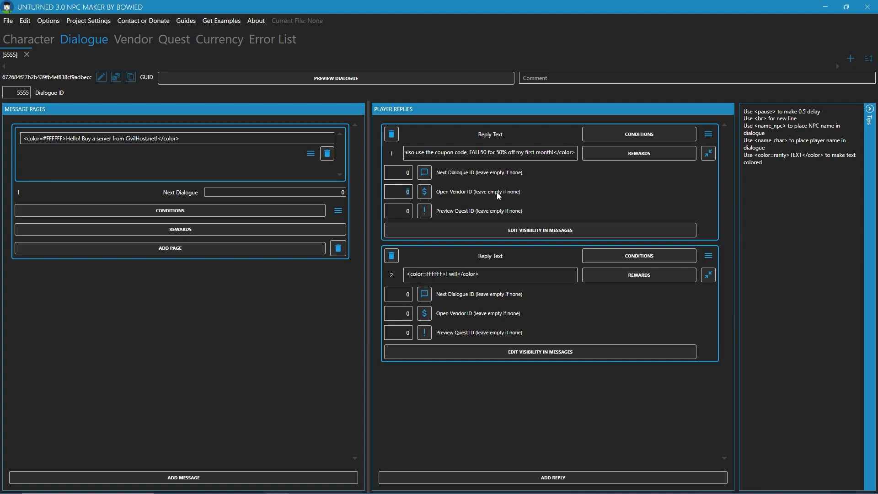
Step: Add a third player reply and begin its text with the tag <color=#FFFFFF>
{"action": "left_click", "coordinate": [498, 474]}
{"action": "left_click", "coordinate": [464, 396]}
{"action": "type", "text": "<color=>"}
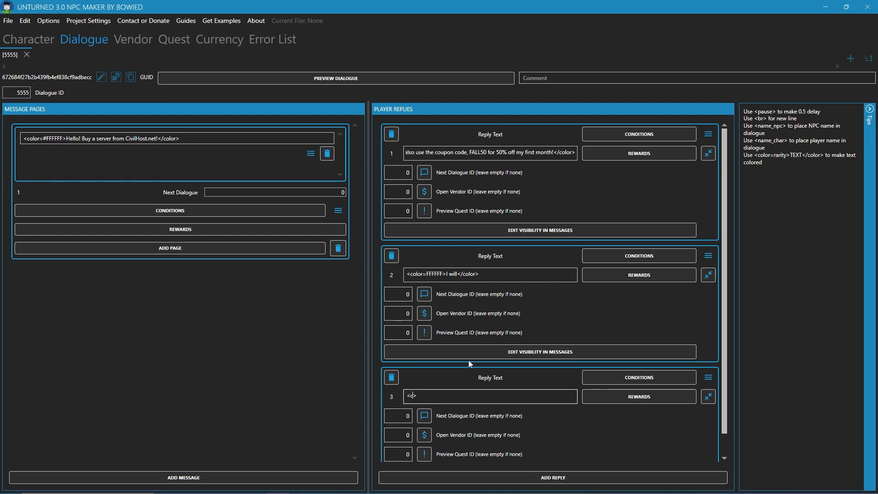
{"action": "key", "text": "Left"}
{"action": "type", "text": "FFF"}
{"action": "key", "text": "Left"}
{"action": "key", "text": "Left"}
{"action": "key", "text": "Left"}
{"action": "type", "text": "#"}
{"action": "key", "text": "Right"}
{"action": "key", "text": "Right"}
{"action": "key", "text": "Right"}
{"action": "type", "text": "FFF"}
Step: Insert the missing # in the second reply's color tag and check the start of the first reply's text
{"action": "left_click", "coordinate": [421, 274]}
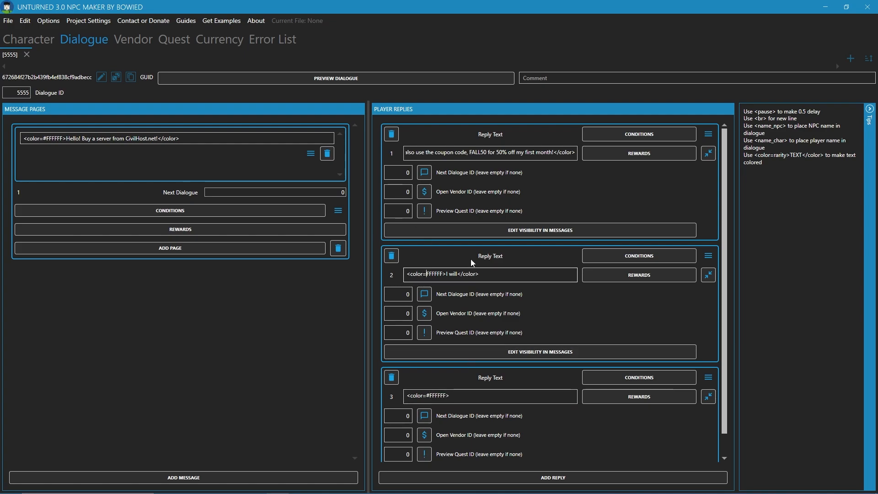
{"action": "type", "text": "#"}
{"action": "left_click_drag", "start_coordinate": [432, 153], "coordinate": [359, 150]}
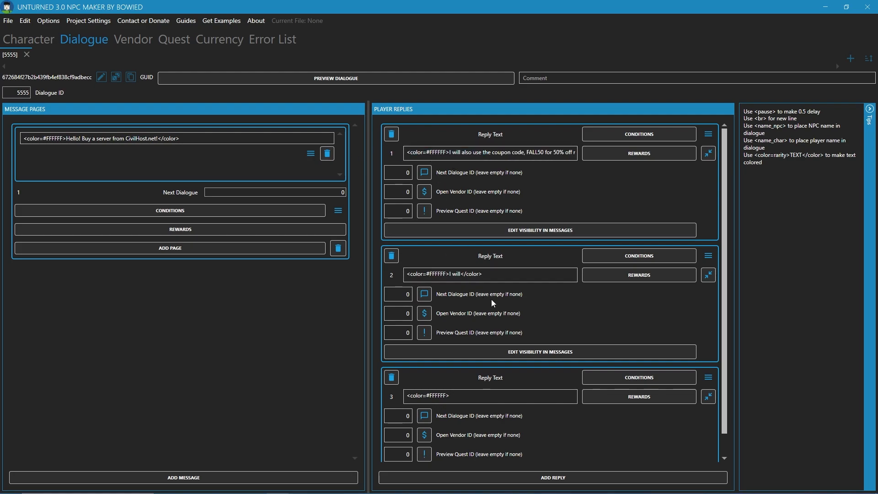
Step: Complete the third reply's text with "I will (Quest)</color>"
{"action": "left_click", "coordinate": [465, 396]}
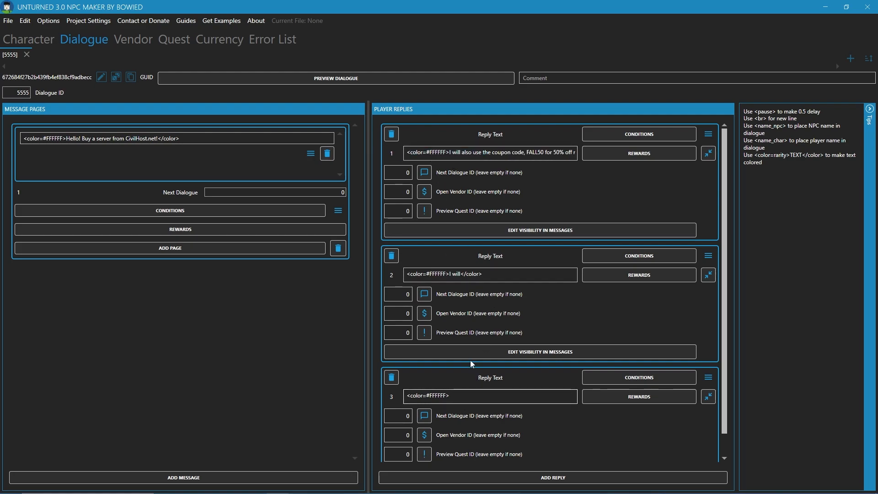
{"action": "type", "text": "I wi"}
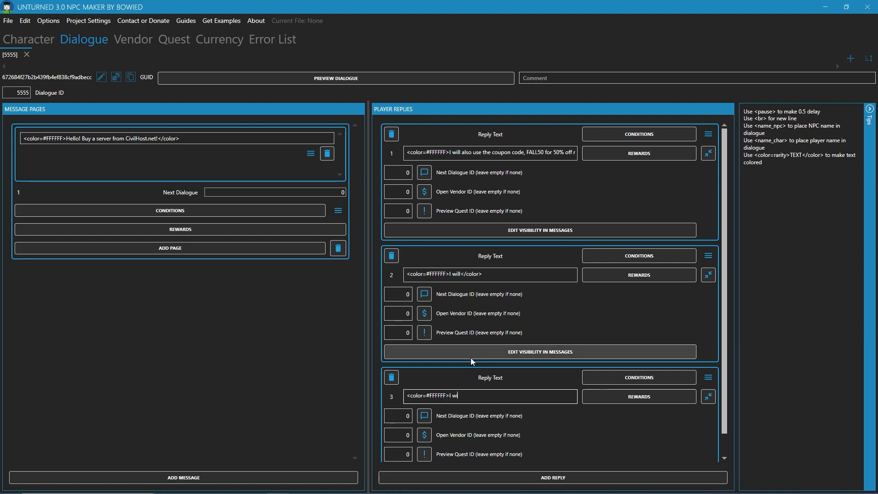
{"action": "type", "text": "ll (Quest)</color>"}
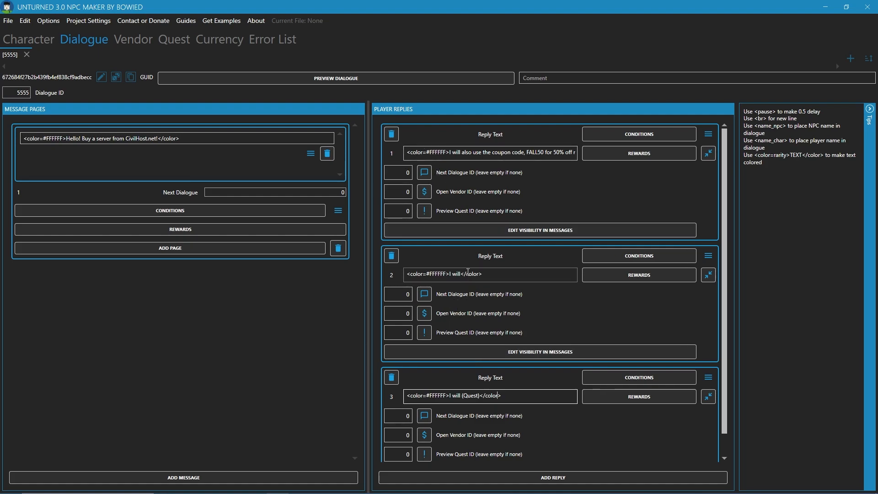
Step: Move the "I will" reply below the "I will (Quest)" reply
{"action": "left_click_drag", "start_coordinate": [708, 256], "coordinate": [703, 390]}
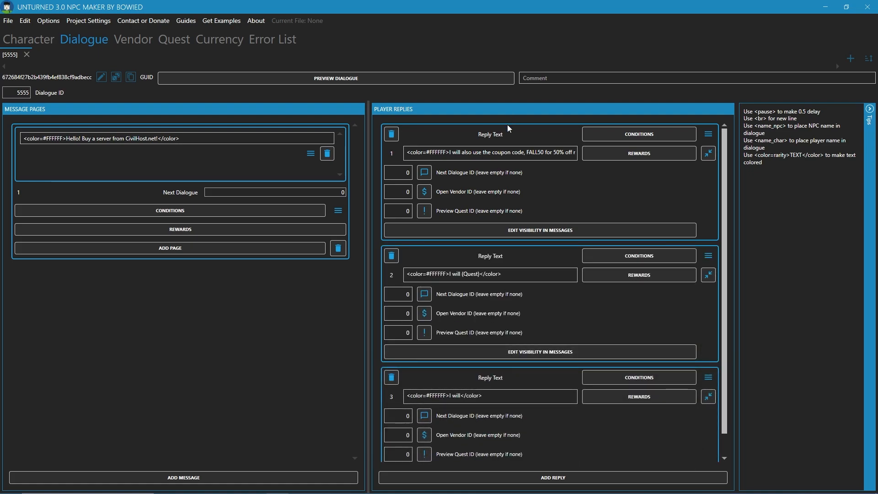
Step: Create a new vendor with ID 7121 and set 7121 as the first reply's Open Vendor ID in dialogue 5555
{"action": "left_click", "coordinate": [133, 40]}
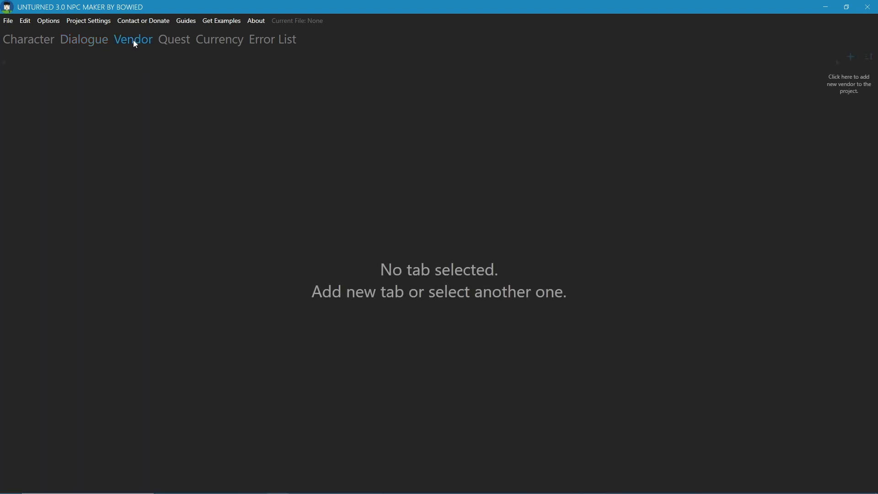
{"action": "left_click", "coordinate": [851, 57]}
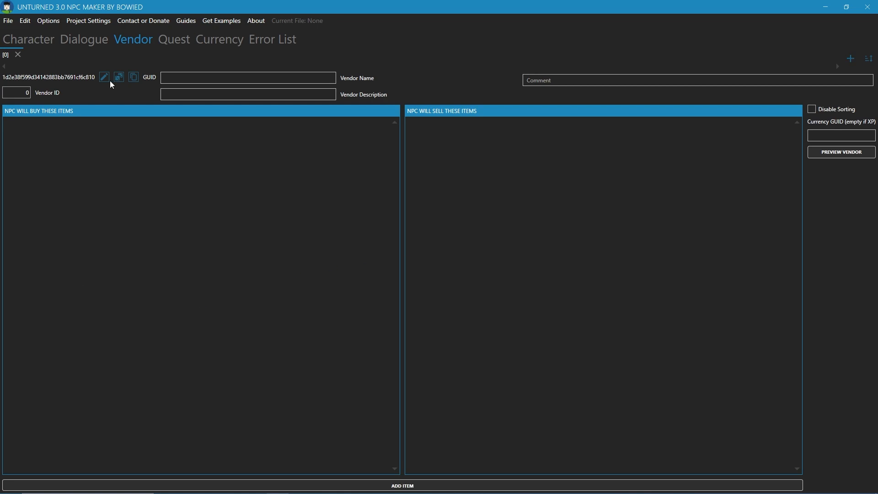
{"action": "left_click", "coordinate": [124, 73]}
{"action": "left_click", "coordinate": [79, 40]}
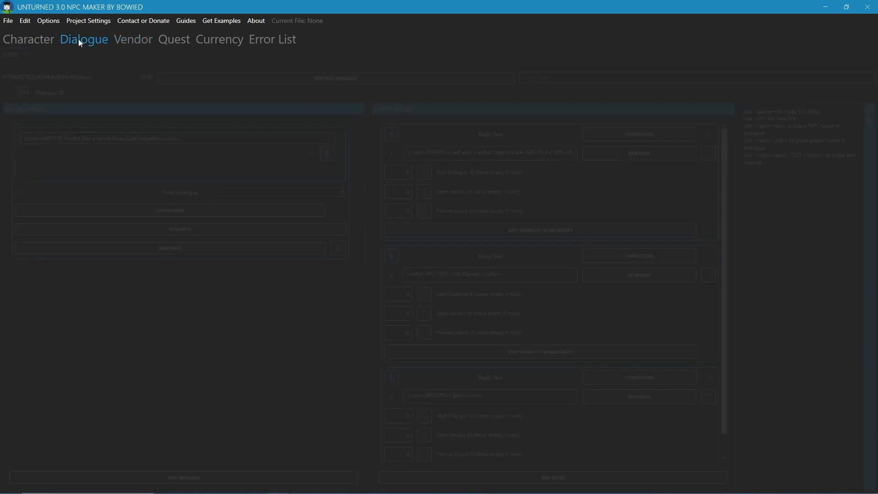
{"action": "type", "text": "7121"}
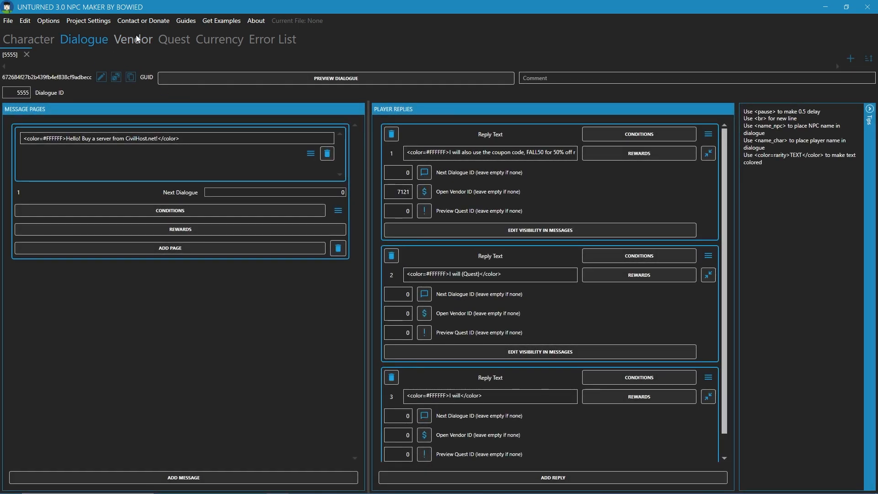
Step: Name vendor 7121 "Servers from CivilHost" and give it the description "The cheapest prices available"
{"action": "left_click", "coordinate": [136, 39]}
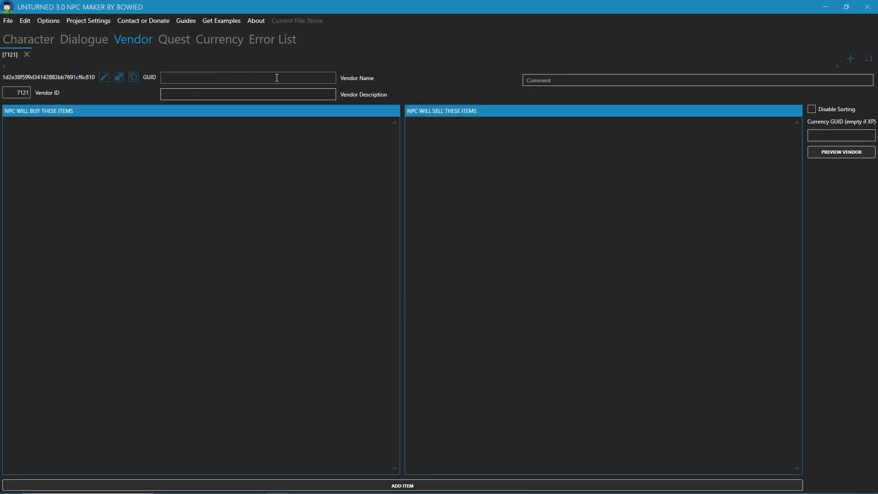
{"action": "left_click", "coordinate": [233, 78]}
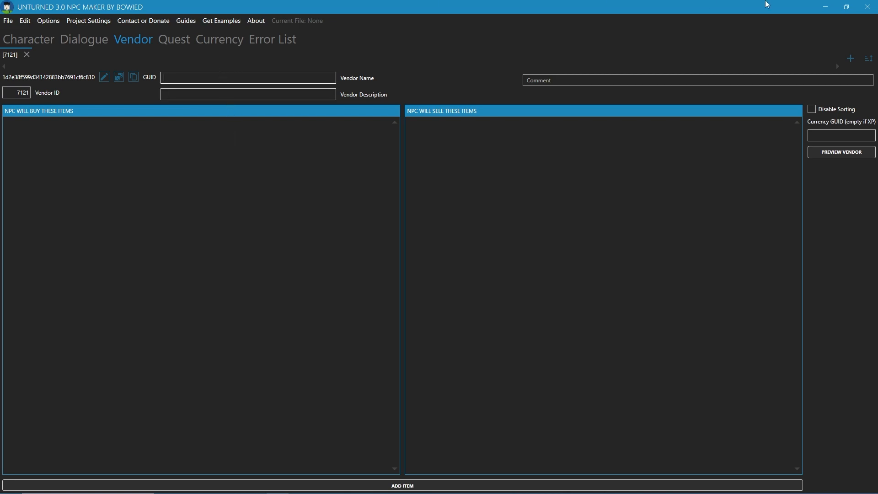
{"action": "type", "text": ">"}
{"action": "key", "text": "BackSpace"}
{"action": "type", "text": "Buy a"}
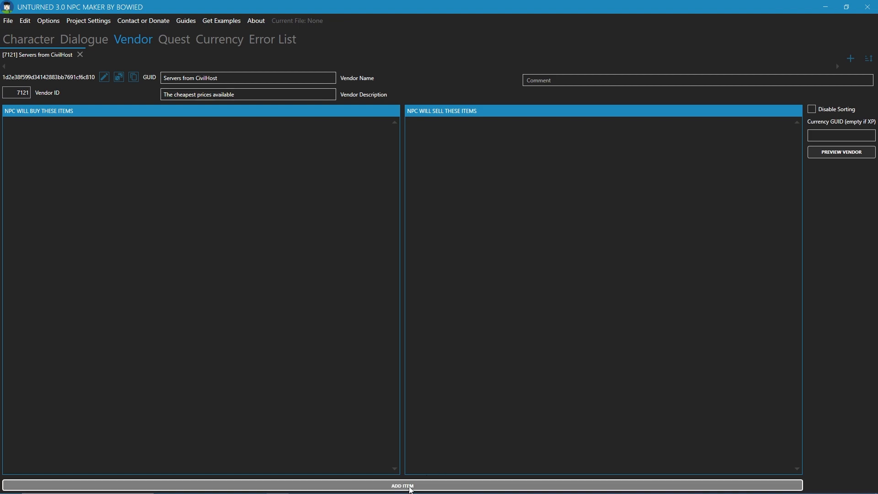
Step: Add a vendor entry of type Item that the NPC will buy, with ID 67 and cost 50
{"action": "left_click", "coordinate": [410, 485]}
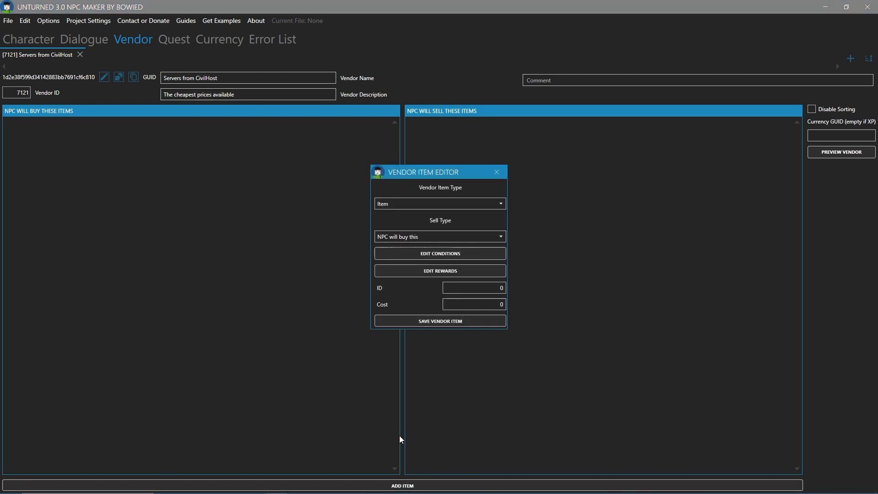
{"action": "left_click", "coordinate": [425, 207]}
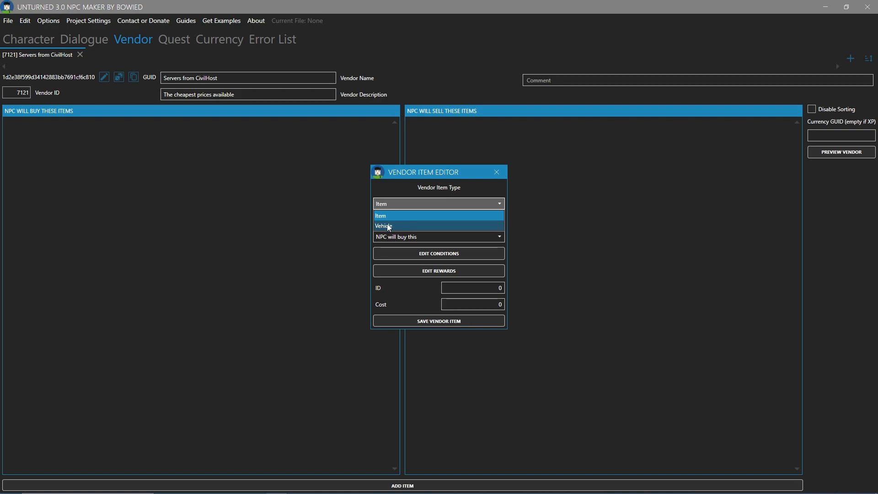
{"action": "left_click", "coordinate": [375, 217]}
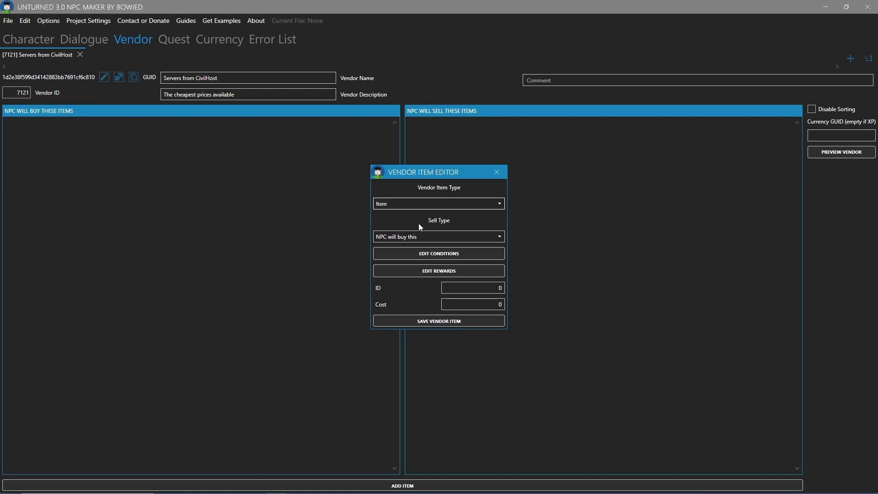
{"action": "left_click", "coordinate": [410, 237]}
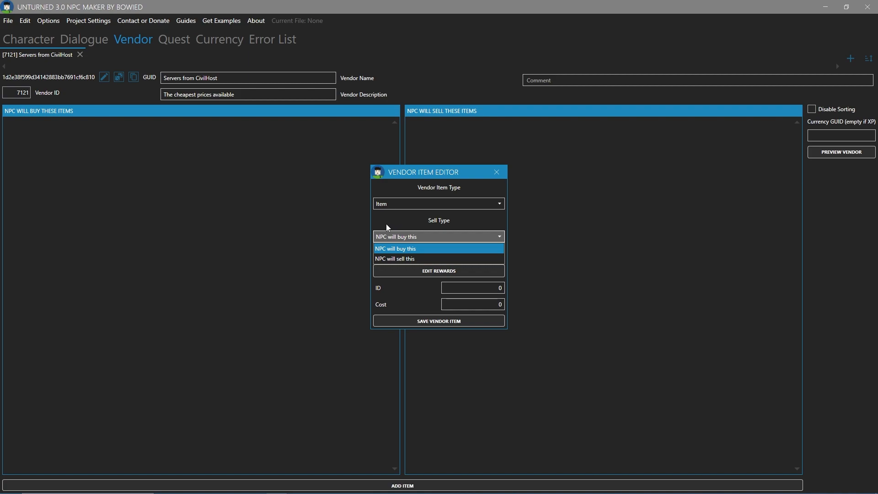
{"action": "left_click", "coordinate": [393, 249]}
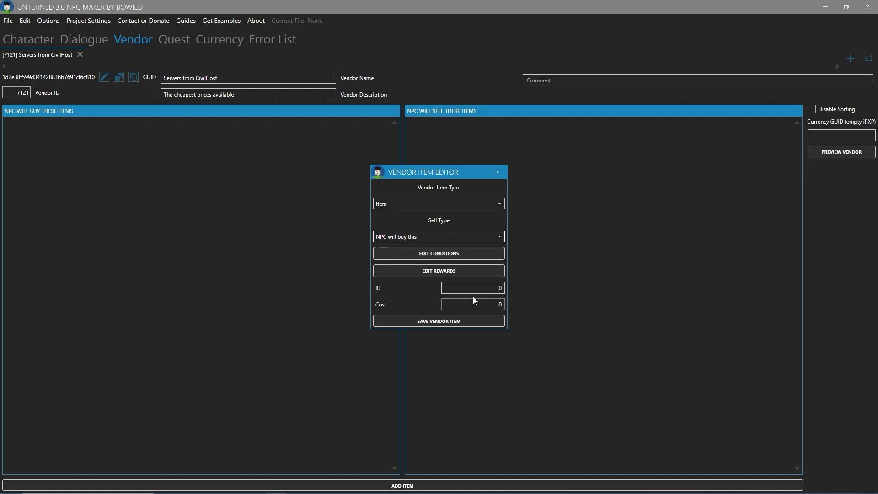
{"action": "left_click_drag", "start_coordinate": [474, 288], "coordinate": [614, 294]}
{"action": "type", "text": "67"}
{"action": "key", "text": "Tab"}
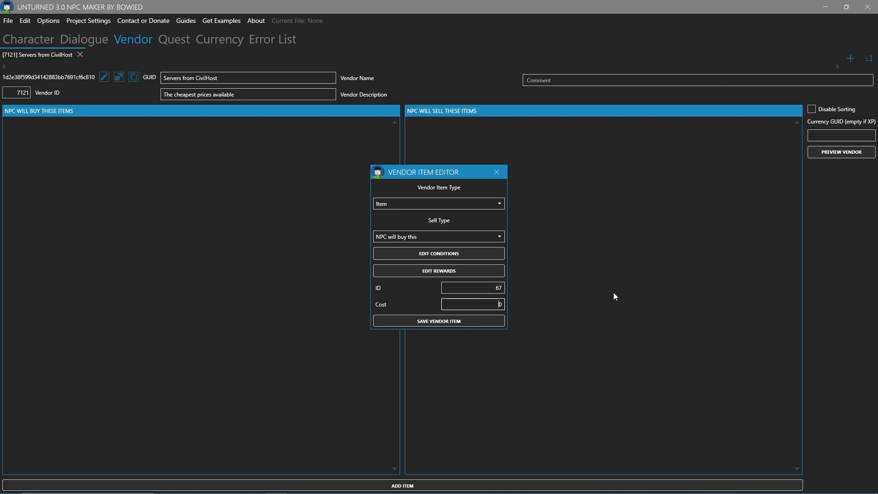
{"action": "type", "text": "5"}
{"action": "left_click", "coordinate": [406, 321]}
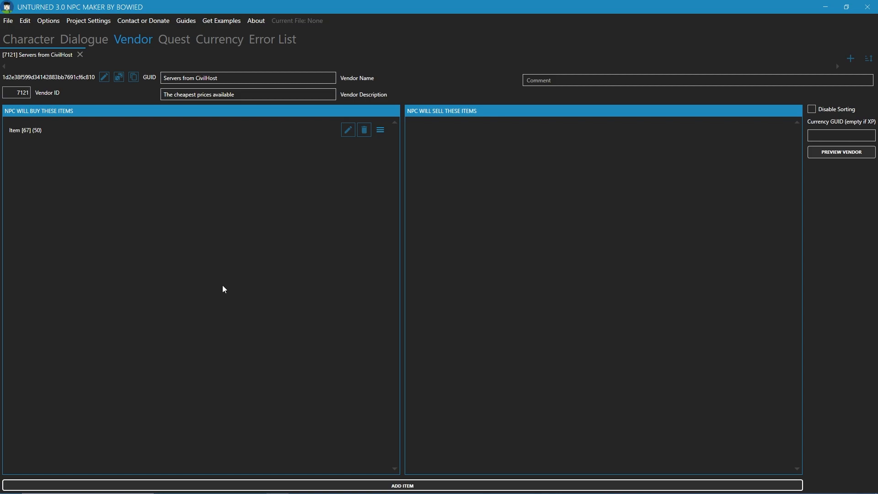
Step: Add a vendor entry of type Item that the NPC will sell, with ID 67 and cost 50
{"action": "left_click", "coordinate": [487, 486]}
{"action": "left_click", "coordinate": [443, 236]}
{"action": "left_click", "coordinate": [446, 257]}
{"action": "left_click", "coordinate": [479, 287]}
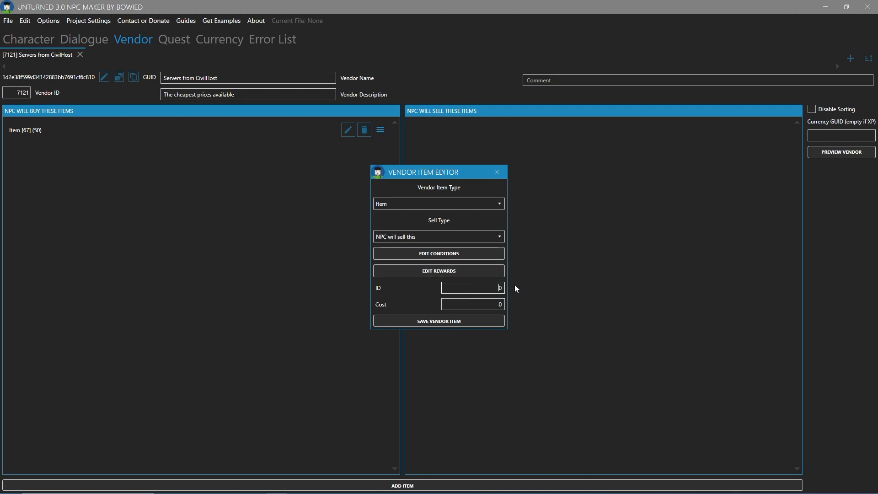
{"action": "type", "text": "67"}
{"action": "key", "text": "Tab"}
{"action": "type", "text": "5"}
{"action": "left_click", "coordinate": [483, 320]}
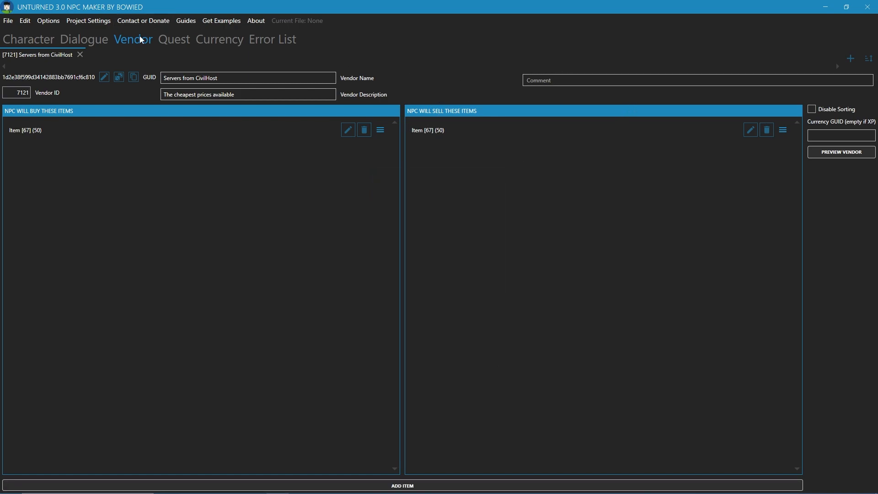
Step: Add a second item that the NPC will sell to vendor 7121, with ID 68 and cost 50
{"action": "left_click", "coordinate": [37, 37]}
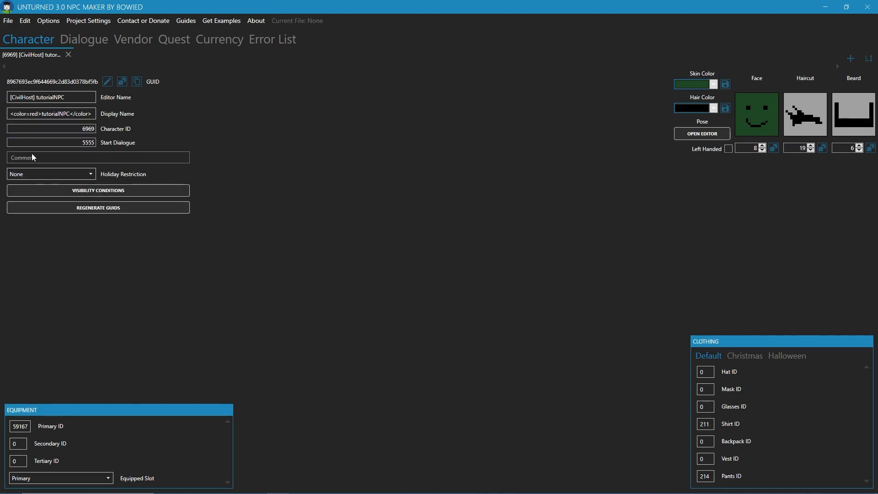
{"action": "left_click", "coordinate": [147, 40]}
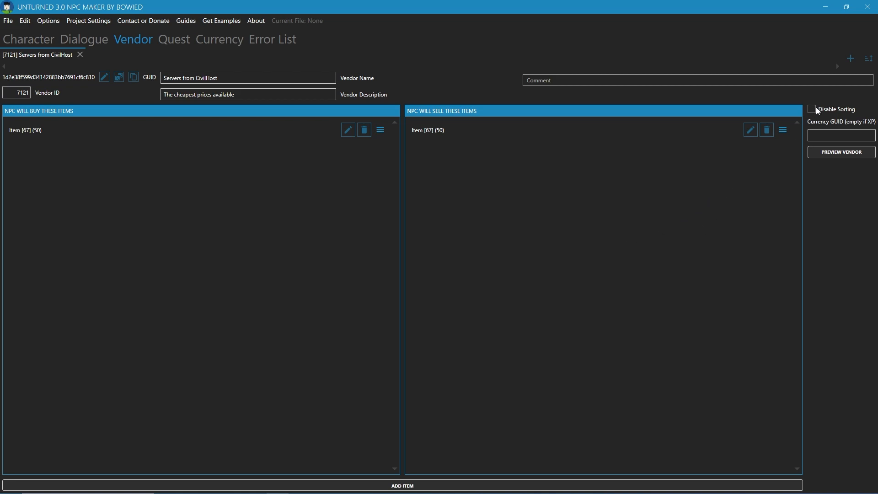
{"action": "left_click", "coordinate": [473, 486]}
{"action": "left_click", "coordinate": [483, 291]}
{"action": "type", "text": "68"}
{"action": "key", "text": "Tab"}
{"action": "type", "text": "5"}
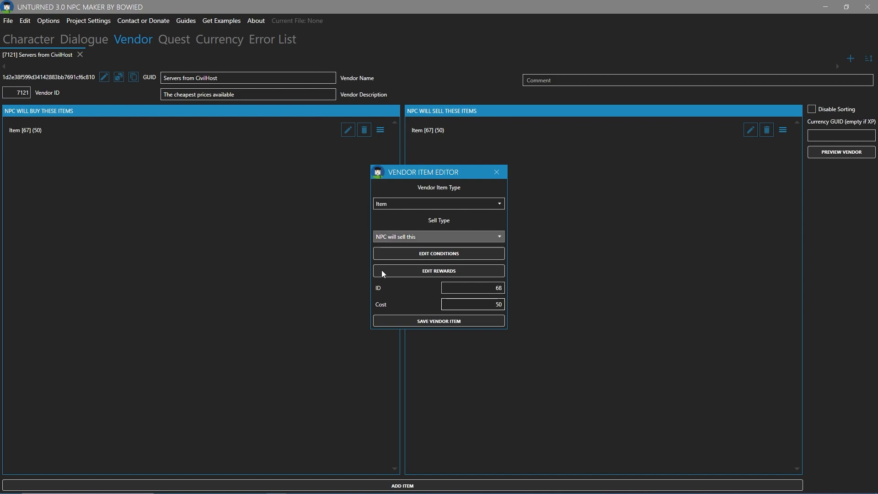
{"action": "left_click", "coordinate": [430, 320]}
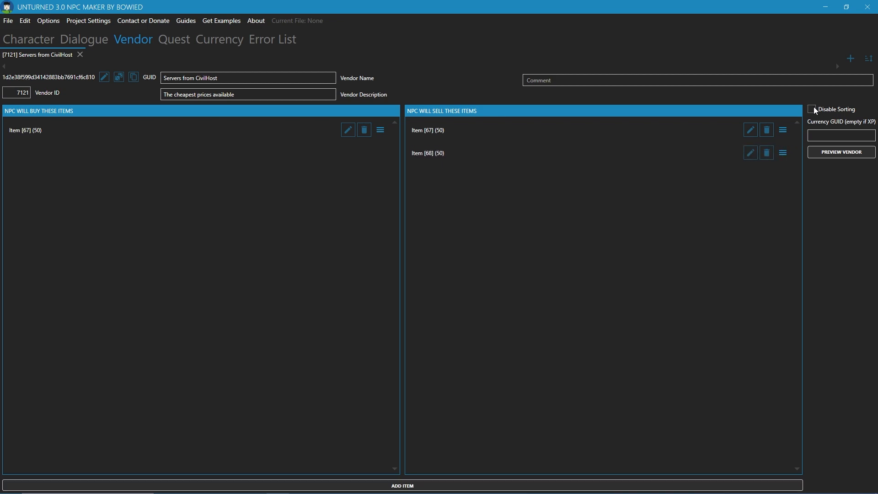
Step: Move item 68 above item 67 in the vendor's sell list and delete item 68
{"action": "left_click_drag", "start_coordinate": [783, 155], "coordinate": [781, 119]}
{"action": "left_click", "coordinate": [767, 130]}
Step: Create a second dialogue and set its Dialogue ID to 5556
{"action": "left_click", "coordinate": [83, 40]}
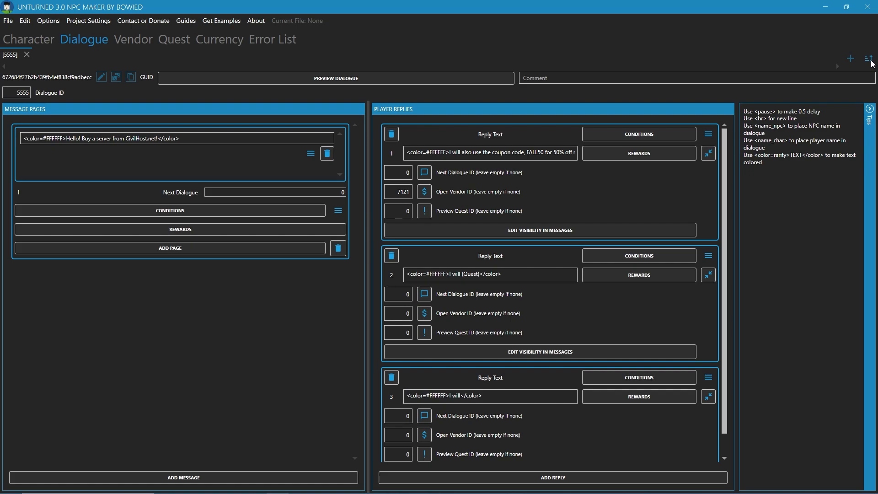
{"action": "left_click", "coordinate": [850, 58]}
{"action": "left_click", "coordinate": [9, 93]}
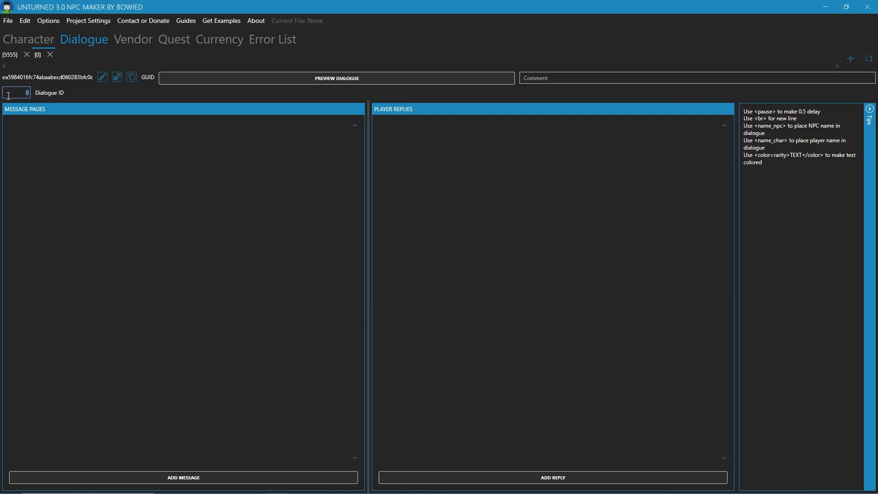
{"action": "type", "text": "555"}
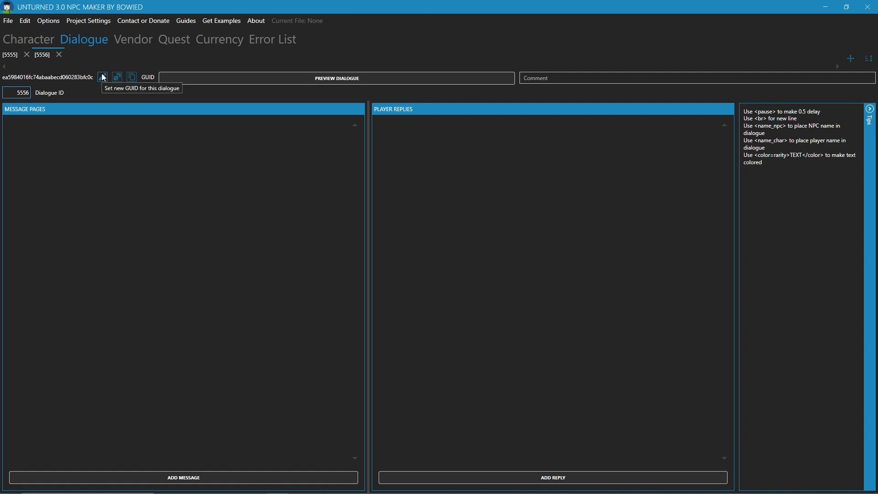
{"action": "type", "text": "6"}
Step: In dialogue 5555, set the Next Dialogue ID of the first and second replies to 5556
{"action": "left_click", "coordinate": [10, 54]}
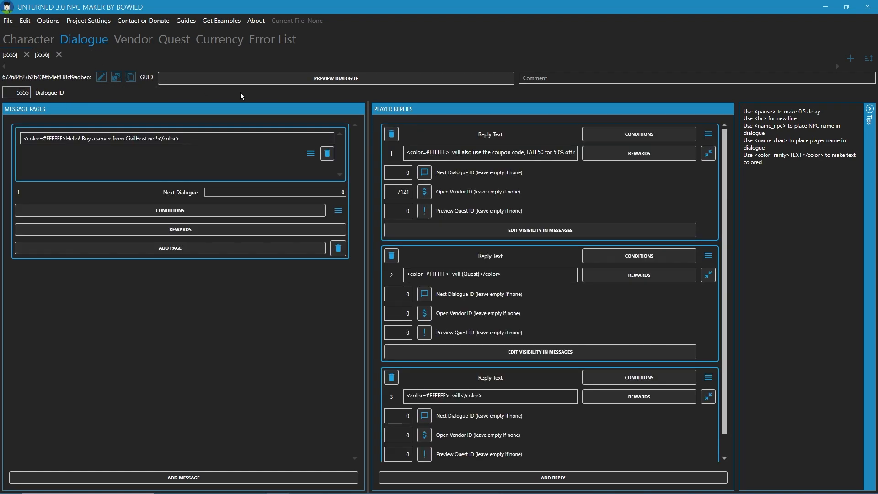
{"action": "left_click", "coordinate": [396, 174]}
{"action": "type", "text": "5556"}
{"action": "left_click", "coordinate": [404, 293]}
{"action": "type", "text": "5556"}
Step: Insert "(Special)" after "I will" in the third reply's text
{"action": "left_click", "coordinate": [402, 418]}
{"action": "left_click", "coordinate": [460, 396]}
{"action": "type", "text": "(Special)"}
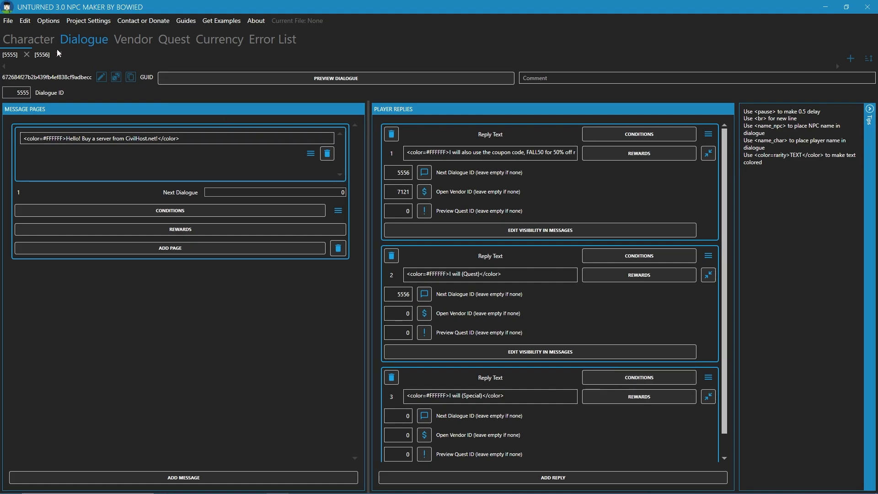
Step: Add a message to dialogue 5556 reading "<color=#FFFFFF>Well, I hope you purchased a server! Have a great day!</color>"
{"action": "left_click", "coordinate": [42, 54]}
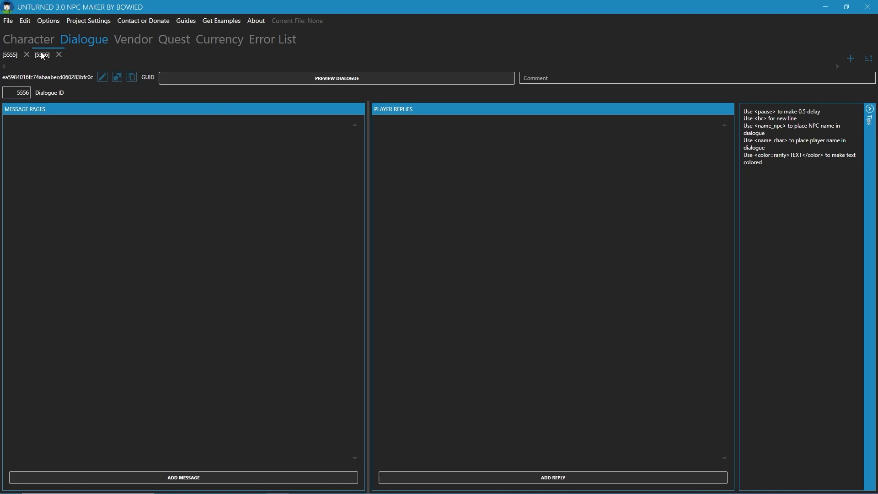
{"action": "left_click", "coordinate": [168, 477]}
{"action": "left_click", "coordinate": [38, 137]}
{"action": "type", "text": "<color=#>"}
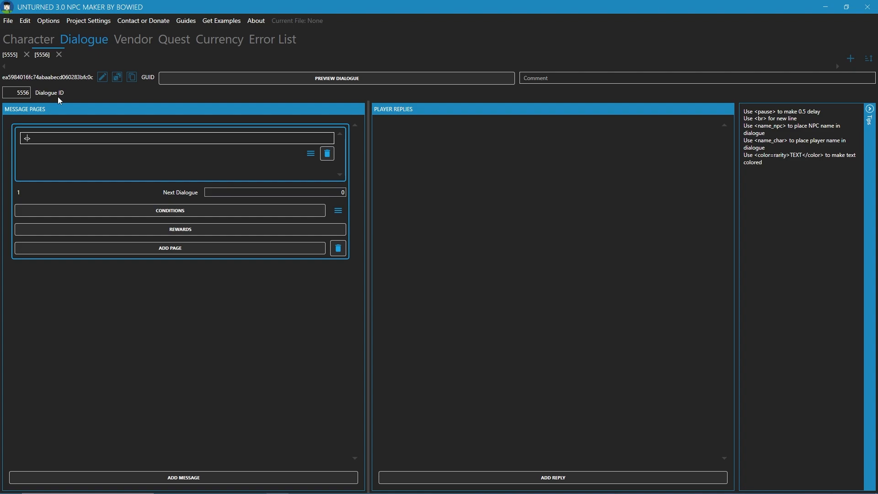
{"action": "key", "text": "Left"}
{"action": "type", "text": "FFFFFF"}
{"action": "key", "text": "Right"}
{"action": "type", "text": "So"}
{"action": "key", "text": "BackSpace"}
{"action": "key", "text": "BackSpace"}
{"action": "type", "text": "Well, I hope you b"}
{"action": "key", "text": "BackSpace"}
{"action": "type", "text": "purchased a ser"}
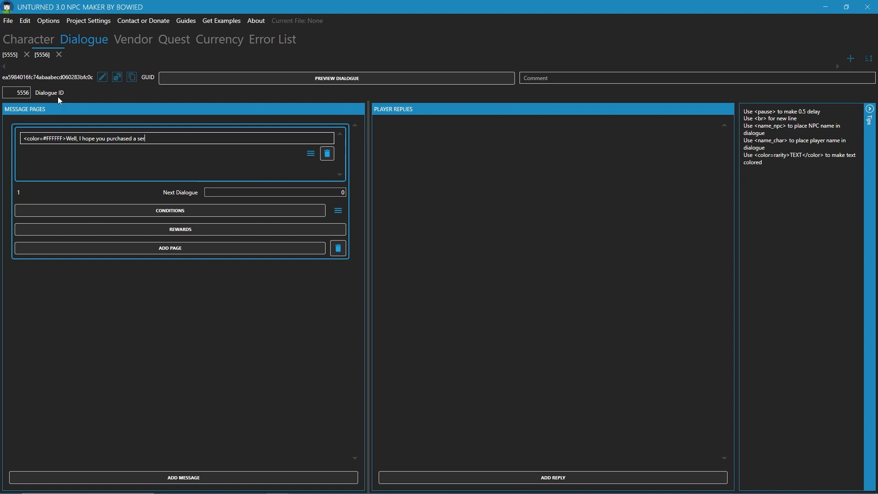
{"action": "type", "text": "ver! Have a great day!</color>"}
Step: Add a player reply with the text "Bye" to dialogue 5556
{"action": "left_click", "coordinate": [631, 475]}
{"action": "left_click", "coordinate": [441, 156]}
{"action": "type", "text": "Bye"}
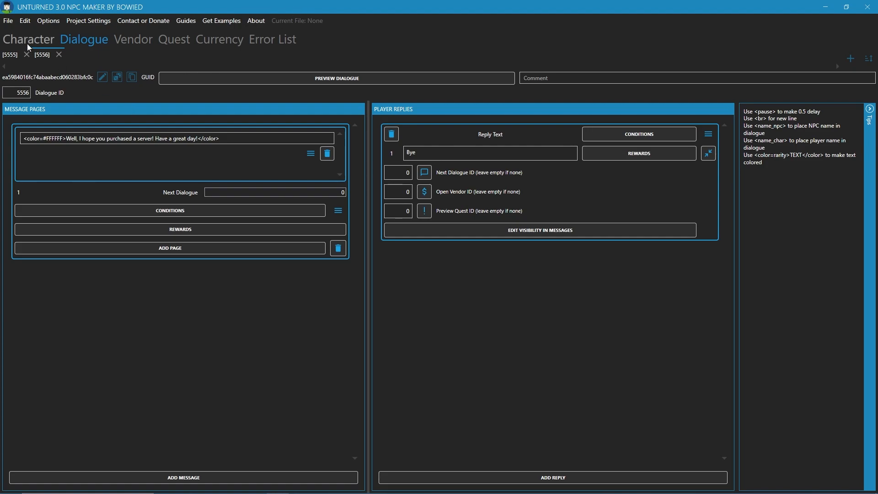
Step: Review dialogue 5555, vendor 7121 and dialogue 5556 and how the replies link them
{"action": "left_click", "coordinate": [16, 51]}
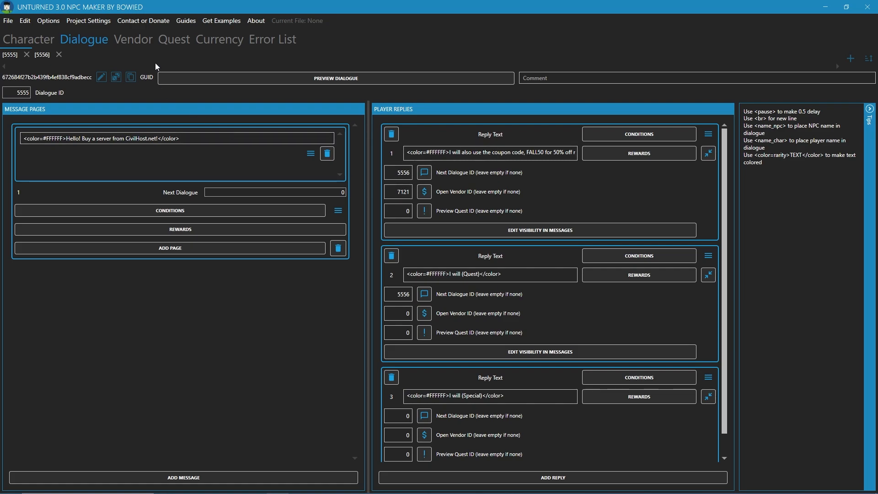
{"action": "left_click", "coordinate": [129, 44]}
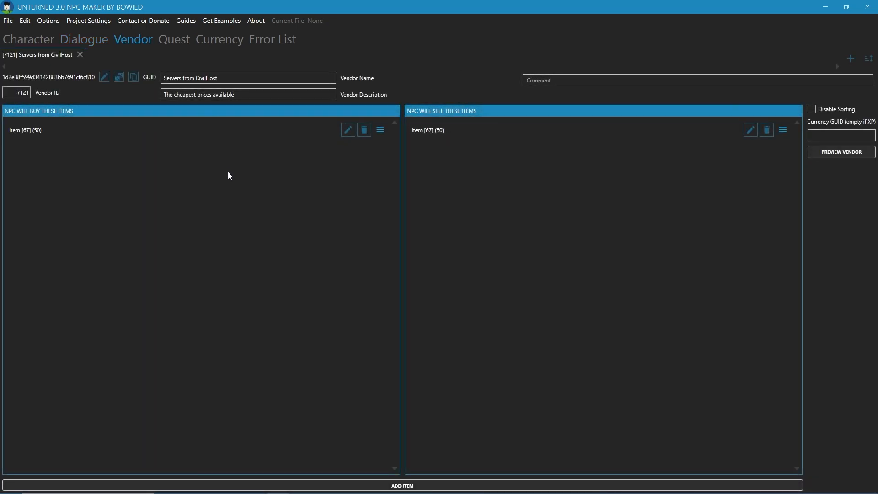
{"action": "left_click", "coordinate": [97, 40]}
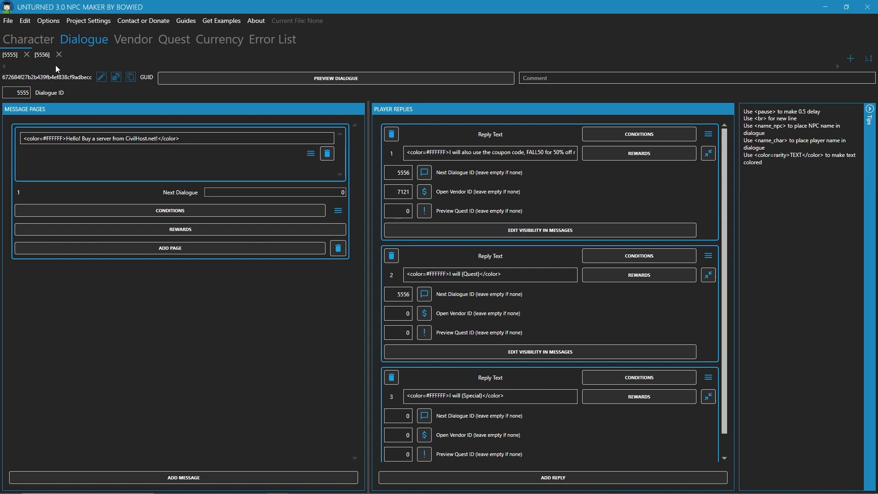
{"action": "left_click", "coordinate": [42, 54]}
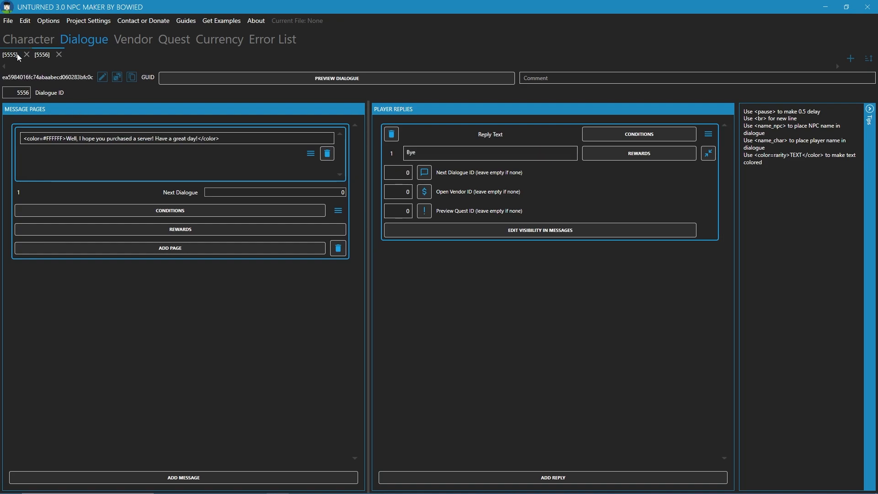
{"action": "left_click", "coordinate": [10, 54]}
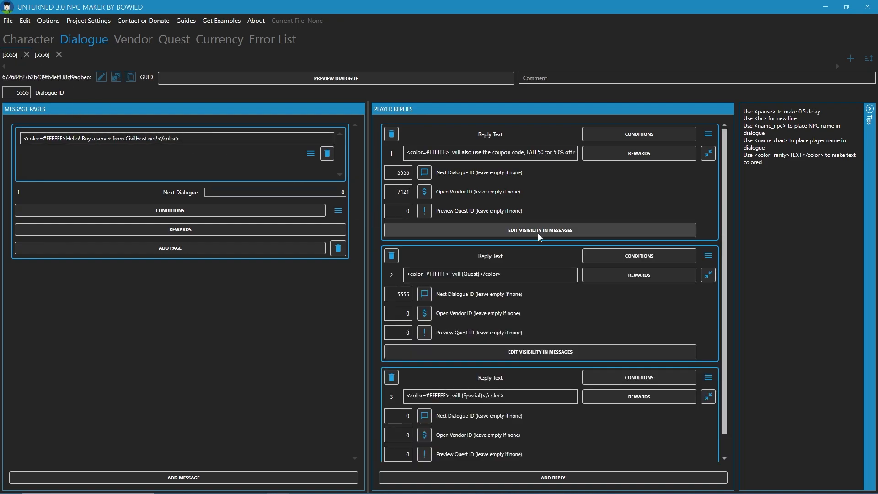
Step: Add a new quest to the project and set its quest ID to 5291
{"action": "left_click", "coordinate": [173, 42]}
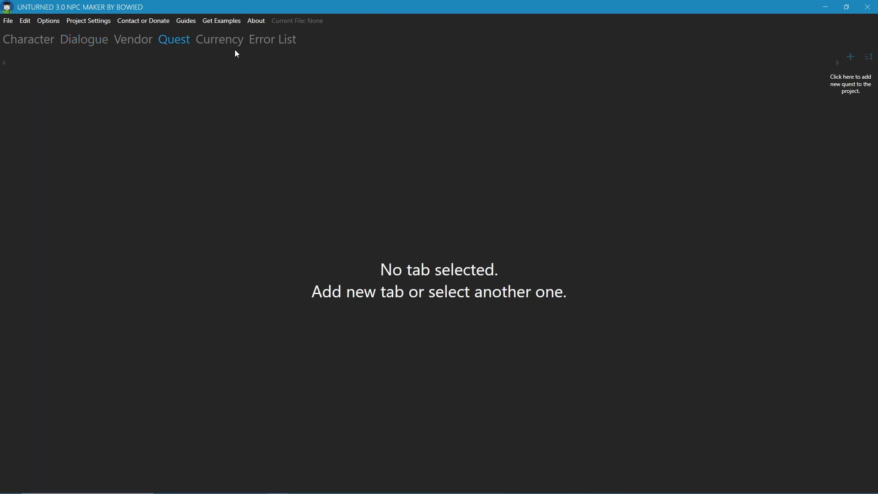
{"action": "left_click", "coordinate": [851, 57]}
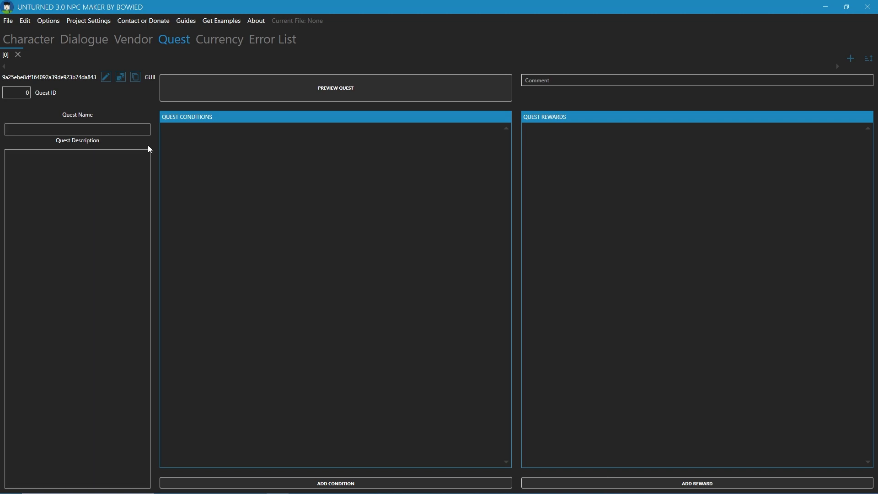
{"action": "left_click", "coordinate": [11, 98]}
Step: Set the preview quest ID of the second reply in dialogue 5555 to 5291
{"action": "left_click", "coordinate": [85, 41]}
{"action": "left_click", "coordinate": [408, 316]}
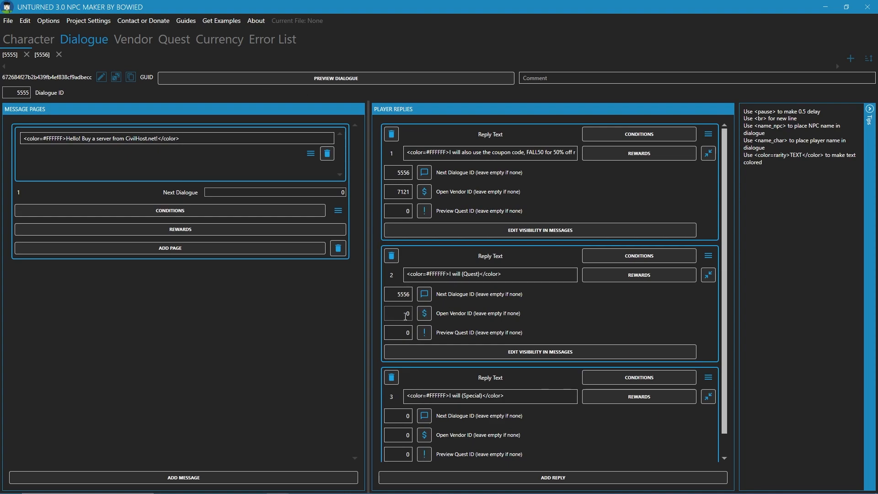
{"action": "left_click", "coordinate": [407, 332]}
{"action": "type", "text": "5291"}
Step: Name quest 5291 "Quest for a free server" and describe it as "Give me 10 metal scrap, and I will give you a free unturned server!"
{"action": "left_click", "coordinate": [179, 39]}
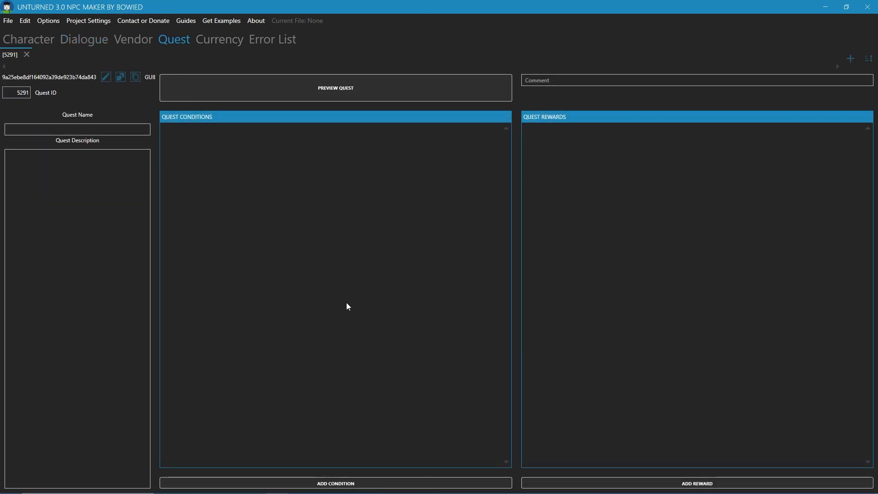
{"action": "left_click", "coordinate": [31, 131]}
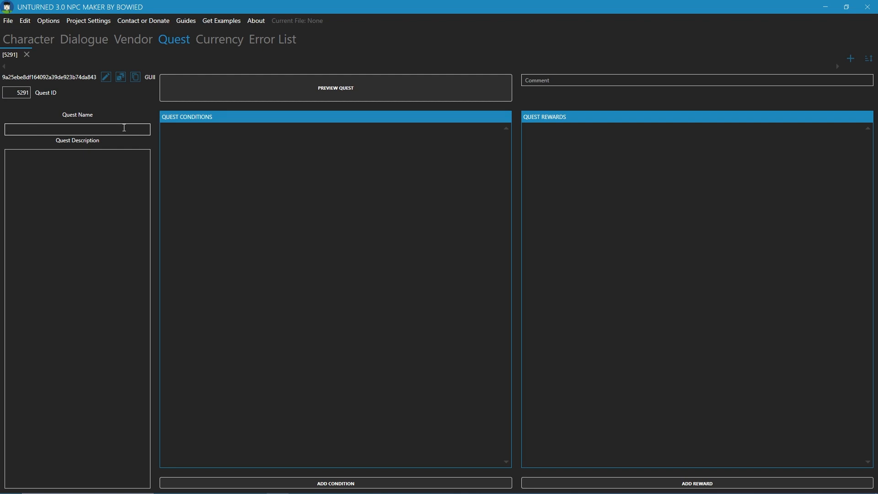
{"action": "type", "text": "Quest for a free server"}
{"action": "key", "text": "Tab"}
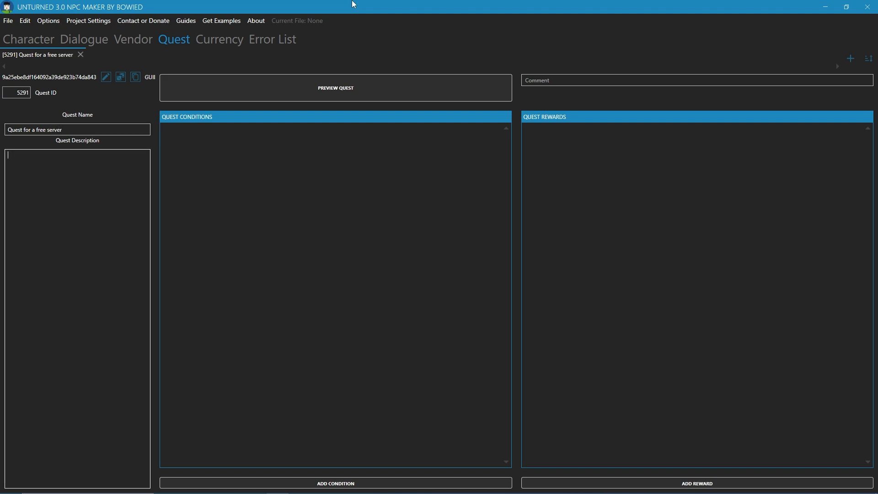
{"action": "type", "text": "Give me 10 metal scrap, and I will give you a f"}
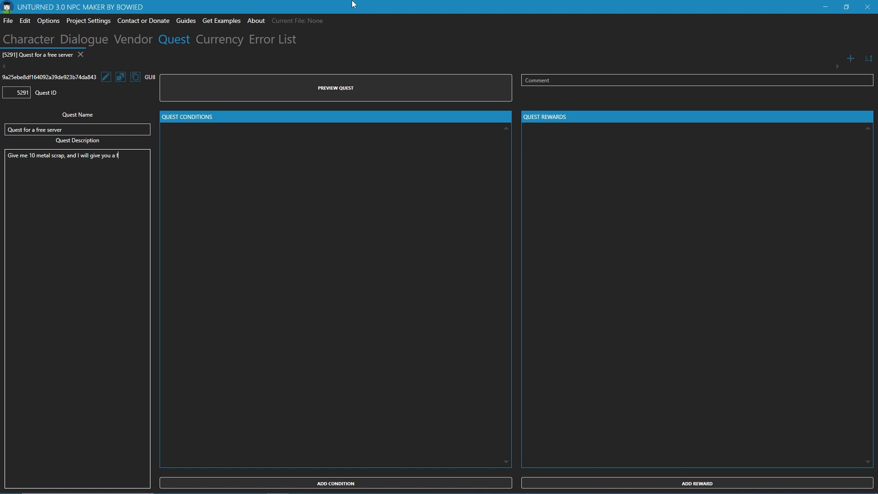
{"action": "type", "text": "ree unturned server!"}
{"action": "left_click", "coordinate": [310, 261]}
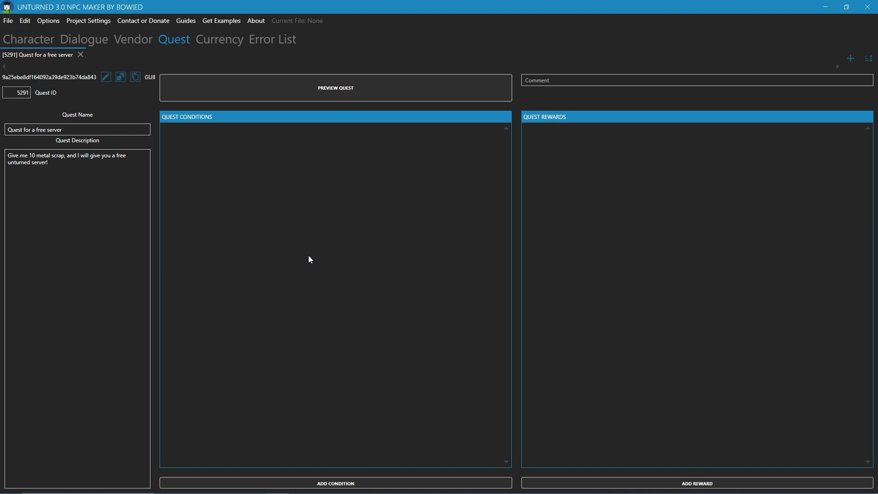
Step: Give the "I will (Quest)" reply in dialogue 5555 an "Add quest to player" reward with quest ID 5291
{"action": "left_click", "coordinate": [120, 44]}
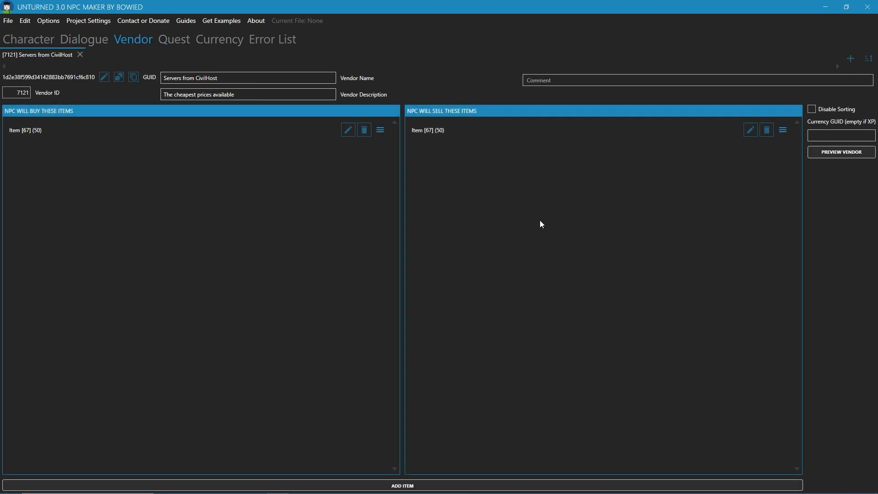
{"action": "left_click", "coordinate": [87, 38]}
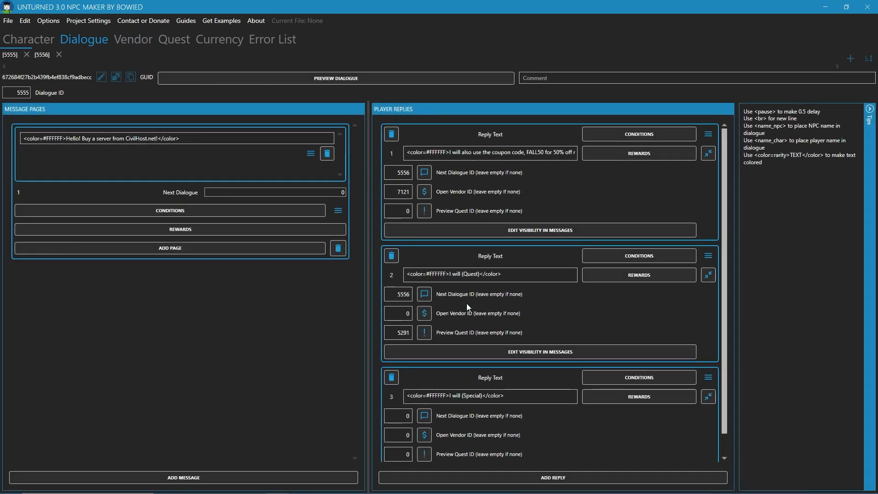
{"action": "left_click", "coordinate": [635, 280]}
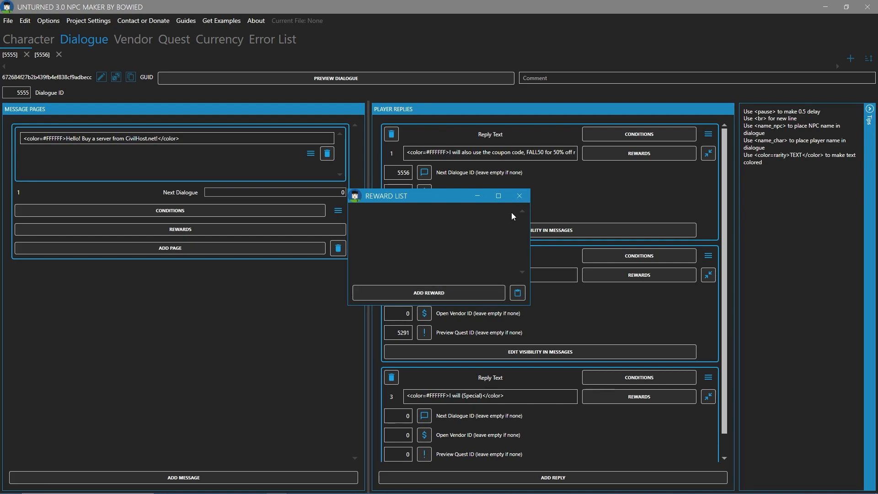
{"action": "left_click", "coordinate": [471, 291]}
{"action": "left_click", "coordinate": [404, 246]}
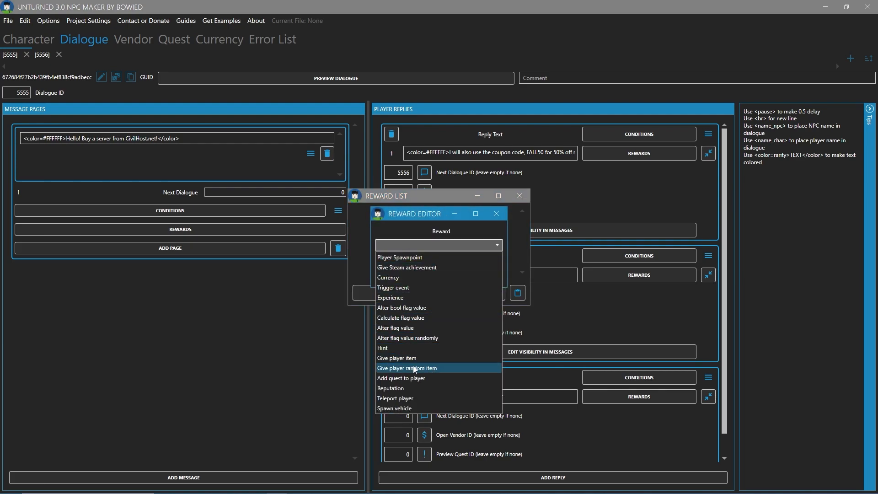
{"action": "left_click", "coordinate": [411, 378]}
{"action": "left_click_drag", "start_coordinate": [443, 214], "coordinate": [443, 197]}
{"action": "type", "text": "5291"}
{"action": "left_click", "coordinate": [441, 305]}
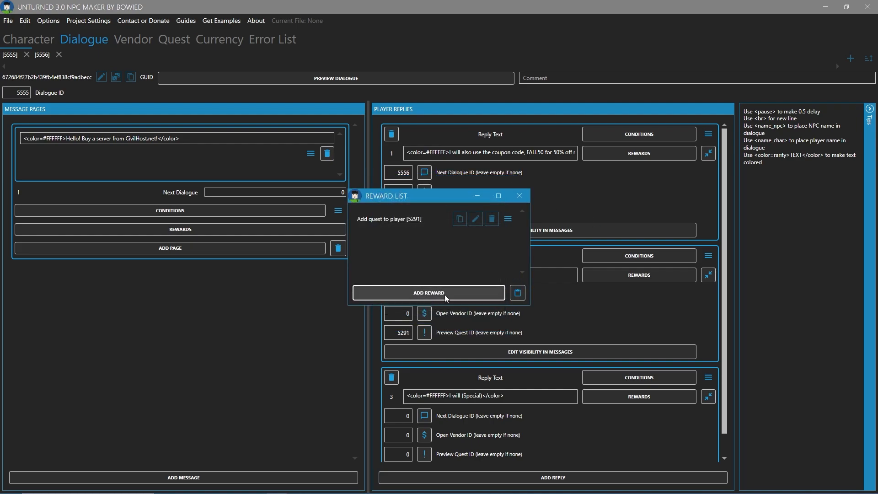
{"action": "left_click", "coordinate": [519, 196]}
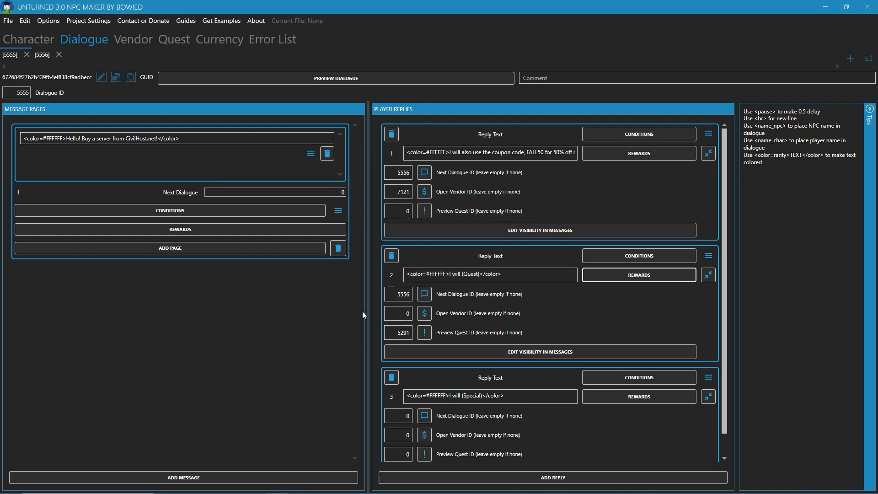
{"action": "left_click", "coordinate": [42, 54]}
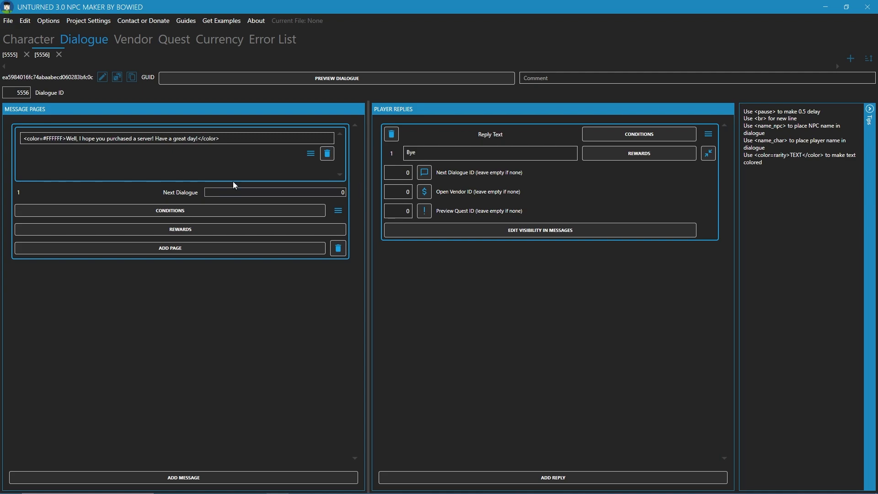
{"action": "left_click", "coordinate": [9, 43]}
{"action": "left_click", "coordinate": [97, 38]}
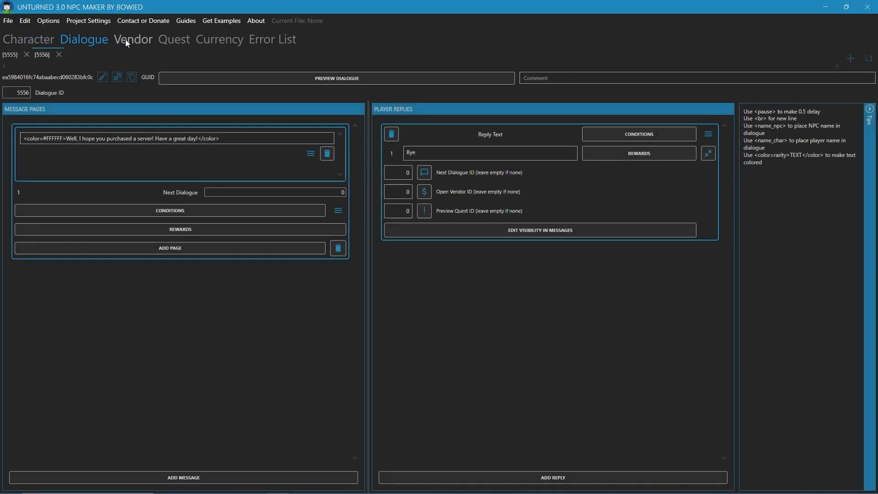
Step: Add a "Has item" condition to quest 5291 with item ID 67 and an amount of 10
{"action": "left_click", "coordinate": [173, 40]}
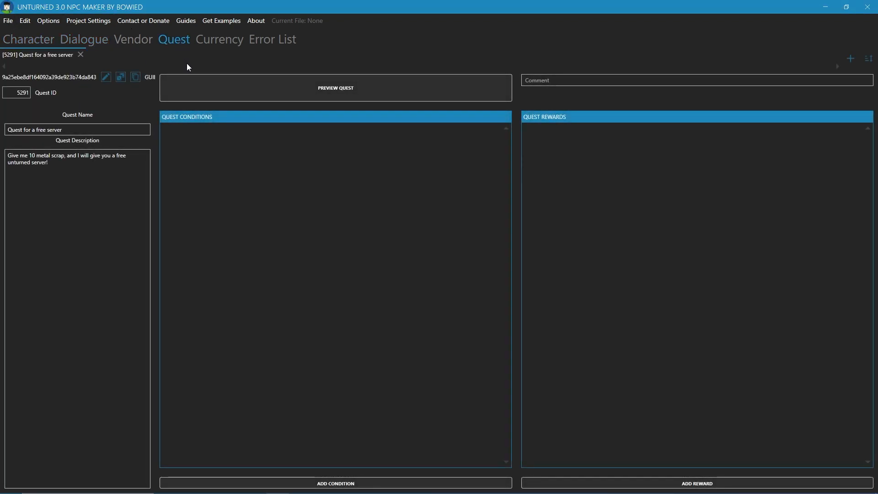
{"action": "left_click", "coordinate": [355, 484]}
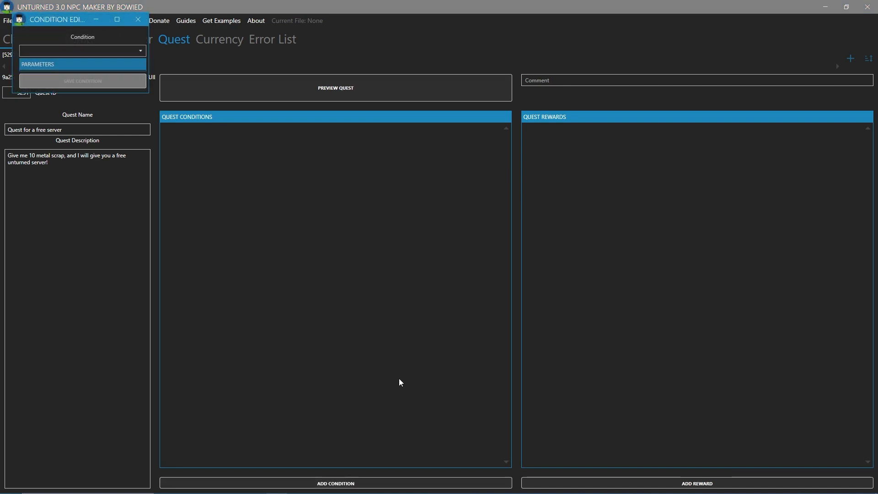
{"action": "left_click", "coordinate": [81, 51]}
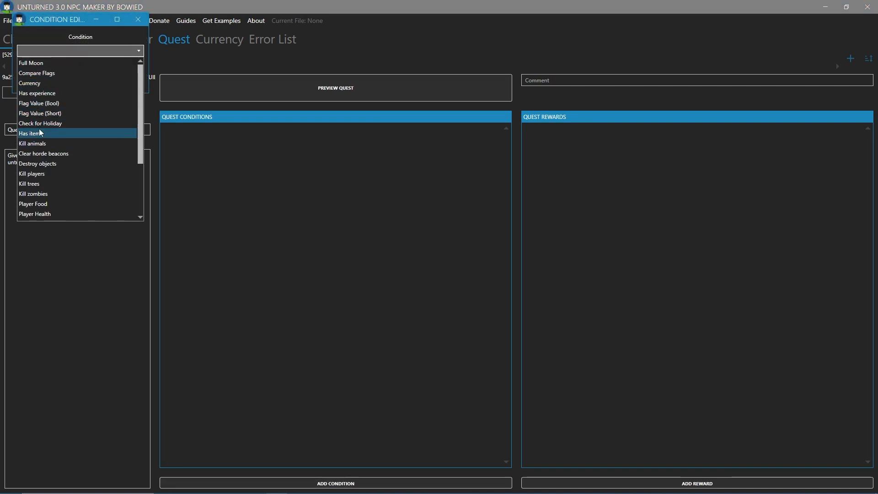
{"action": "left_click", "coordinate": [61, 23]}
{"action": "left_click", "coordinate": [87, 52]}
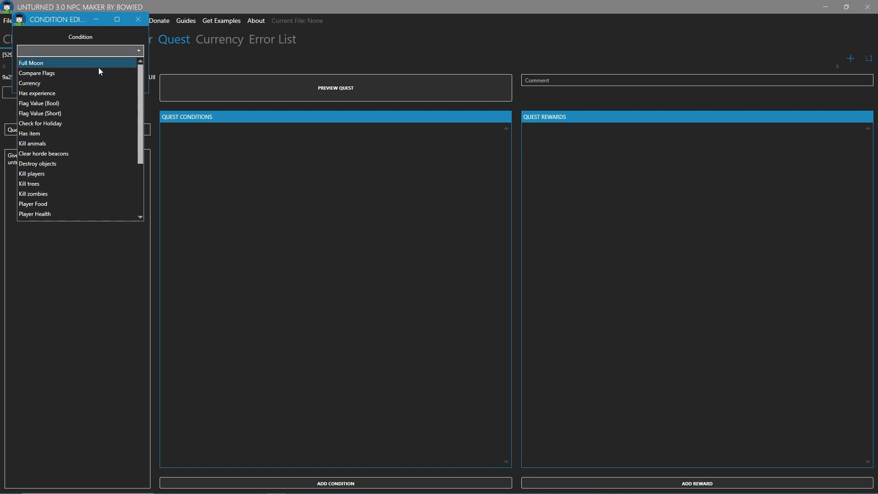
{"action": "left_click", "coordinate": [78, 133]}
{"action": "left_click", "coordinate": [133, 80]}
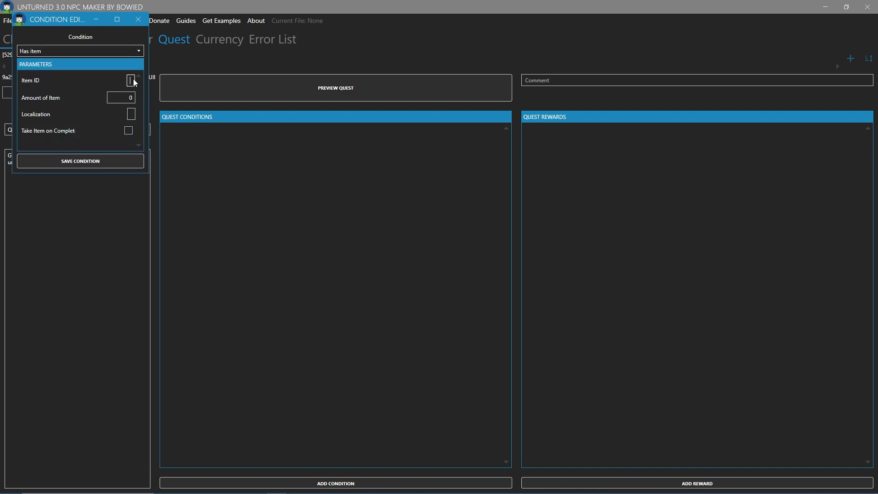
{"action": "type", "text": "67"}
{"action": "key", "text": "Tab"}
{"action": "left_click_drag", "start_coordinate": [70, 24], "coordinate": [265, 31]}
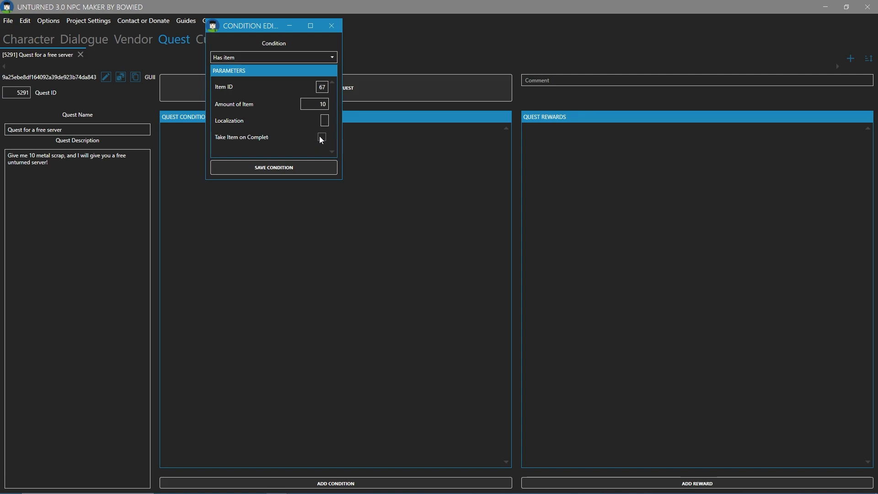
{"action": "left_click", "coordinate": [300, 171]}
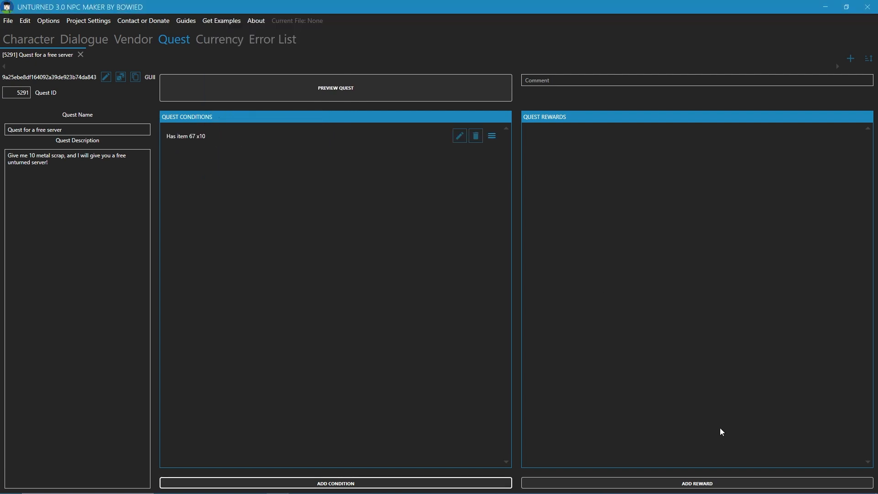
Step: Add an Experience reward of 100 to quest 5291
{"action": "left_click", "coordinate": [702, 482]}
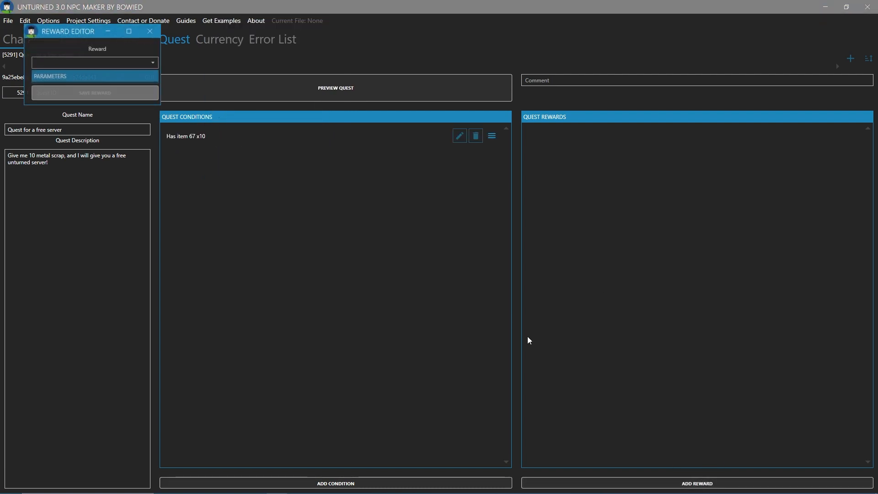
{"action": "left_click", "coordinate": [75, 62]}
{"action": "left_click", "coordinate": [65, 115]}
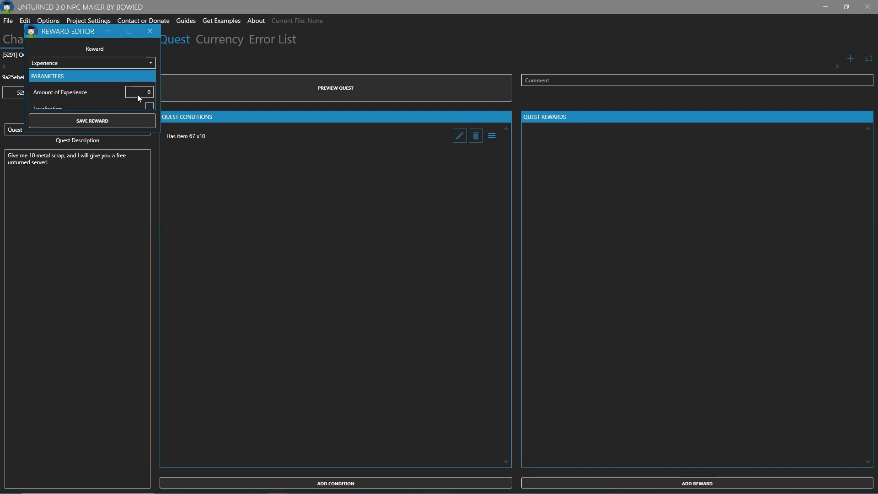
{"action": "left_click", "coordinate": [151, 91]}
{"action": "type", "text": "100"}
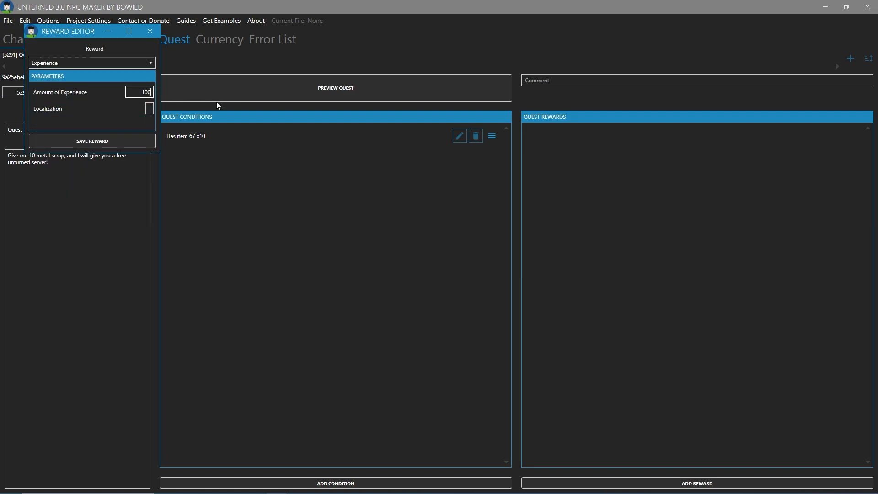
{"action": "left_click", "coordinate": [92, 141]}
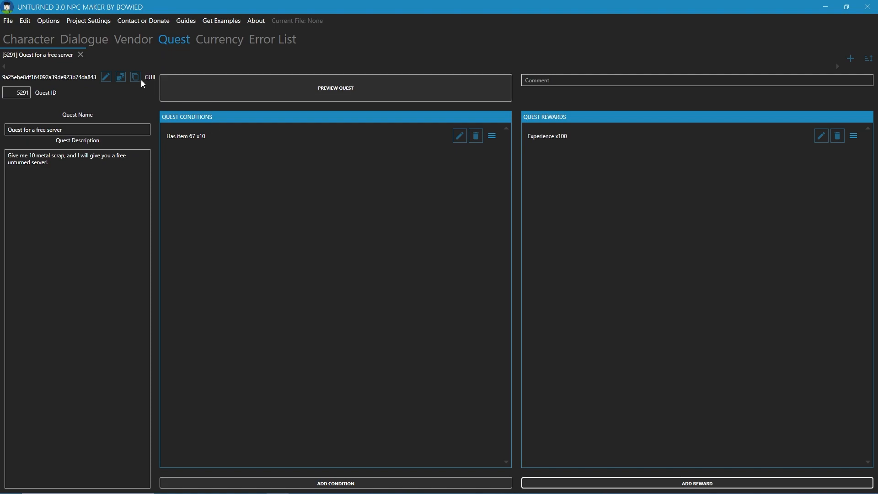
Step: Change the third reply's wording in dialogue 5555 to "I completed the quest" inside the color tags and set its preview quest ID to 5291
{"action": "left_click", "coordinate": [73, 36]}
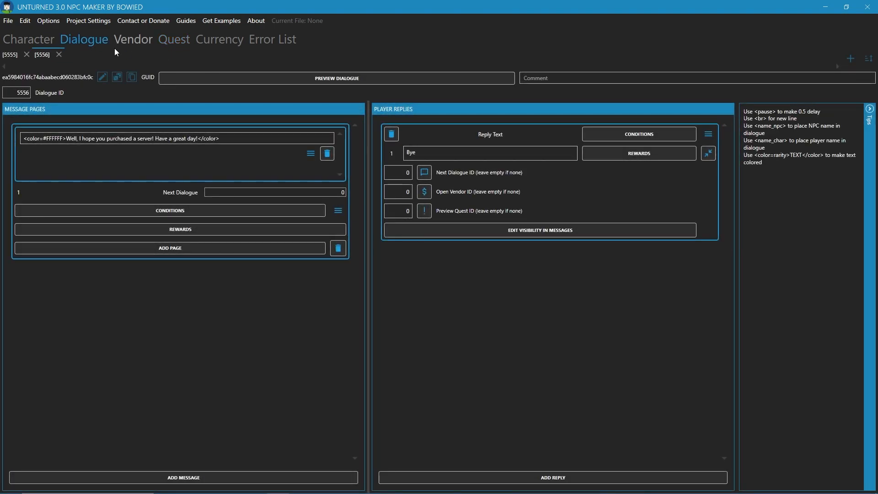
{"action": "left_click", "coordinate": [13, 55]}
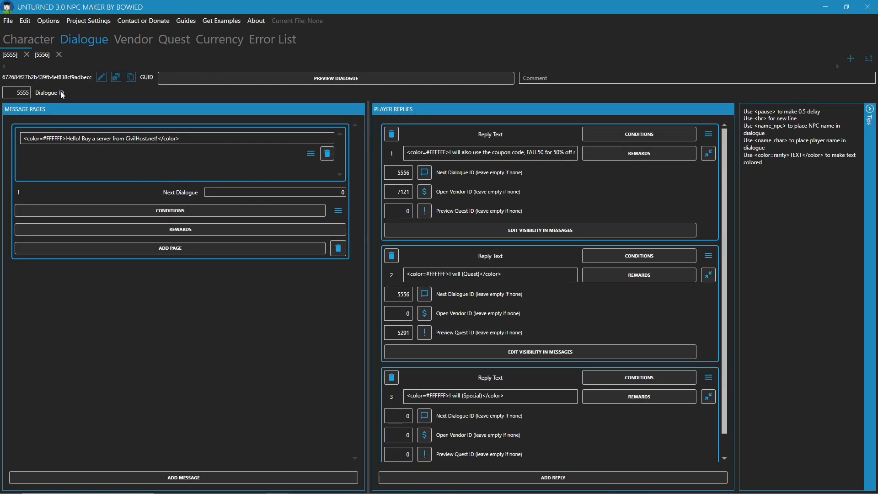
{"action": "scroll", "coordinate": [654, 293], "scroll_direction": "down", "scroll_amount": 1}
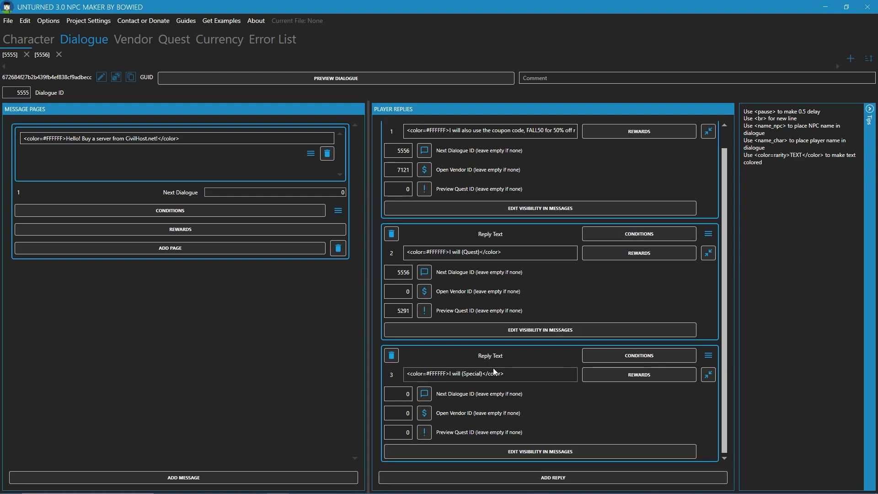
{"action": "left_click_drag", "start_coordinate": [483, 373], "coordinate": [449, 374]}
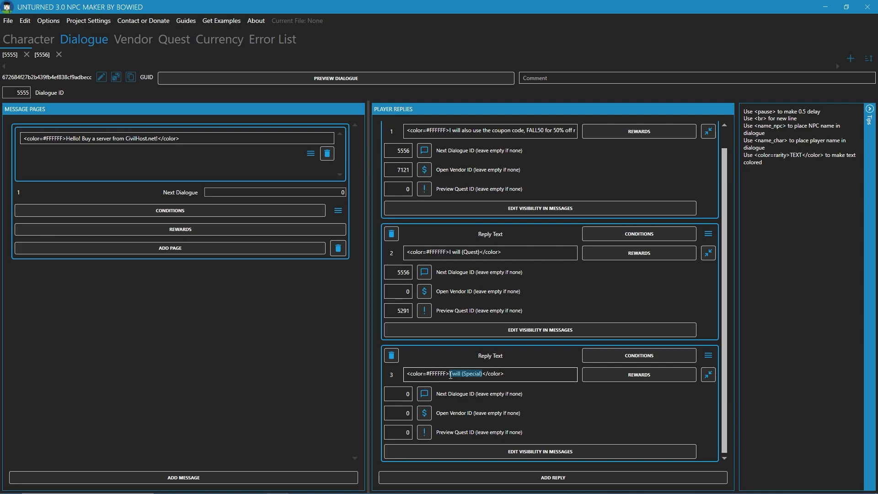
{"action": "key", "text": "BackSpace"}
{"action": "type", "text": "Complete Qu"}
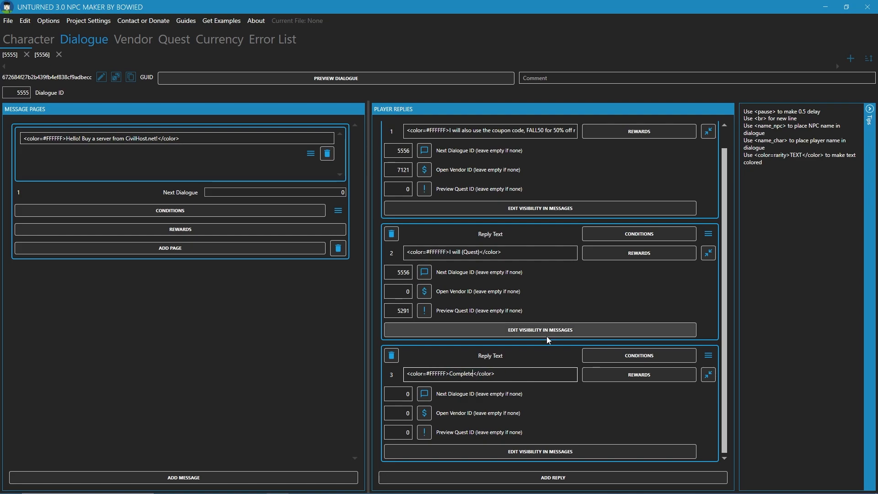
{"action": "type", "text": "est"}
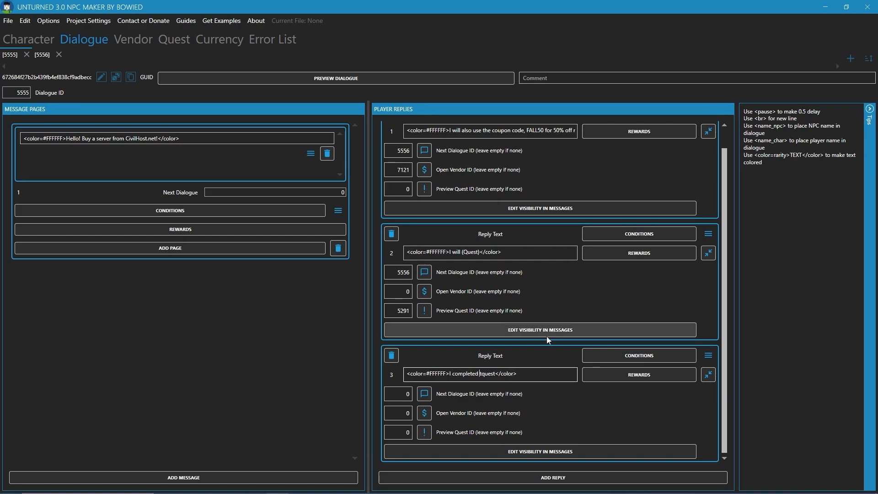
{"action": "type", "text": "he"}
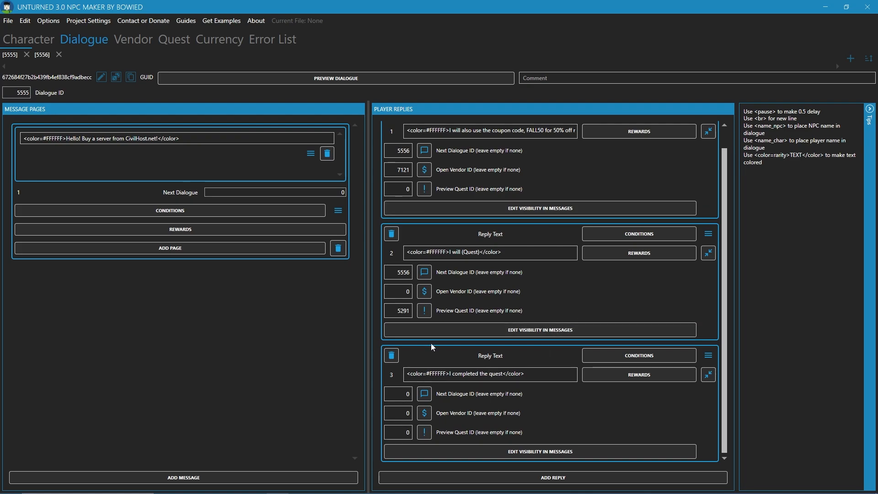
{"action": "left_click", "coordinate": [411, 433]}
{"action": "type", "text": "5291"}
Step: Start a "Has quest" condition on the "I completed the quest" reply in dialogue 5555, with quest ID 5291
{"action": "left_click", "coordinate": [640, 356]}
{"action": "left_click", "coordinate": [402, 295]}
{"action": "left_click", "coordinate": [403, 244]}
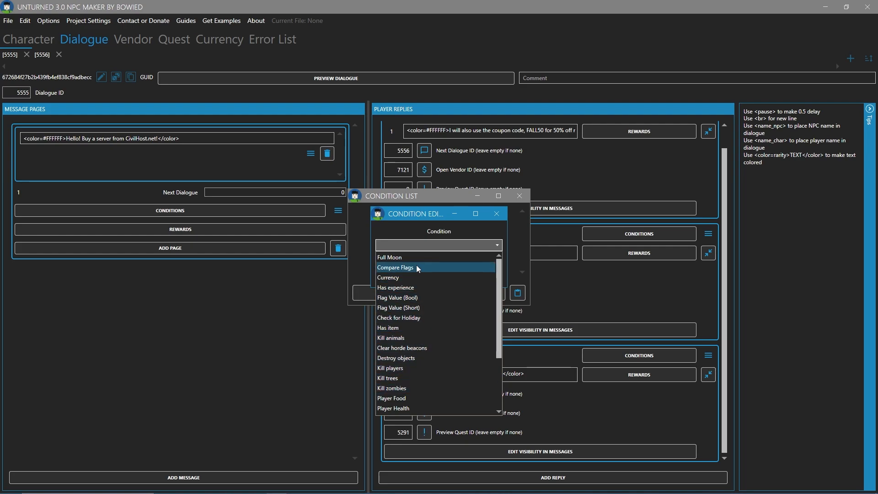
{"action": "scroll", "coordinate": [420, 370], "scroll_direction": "down", "scroll_amount": 2}
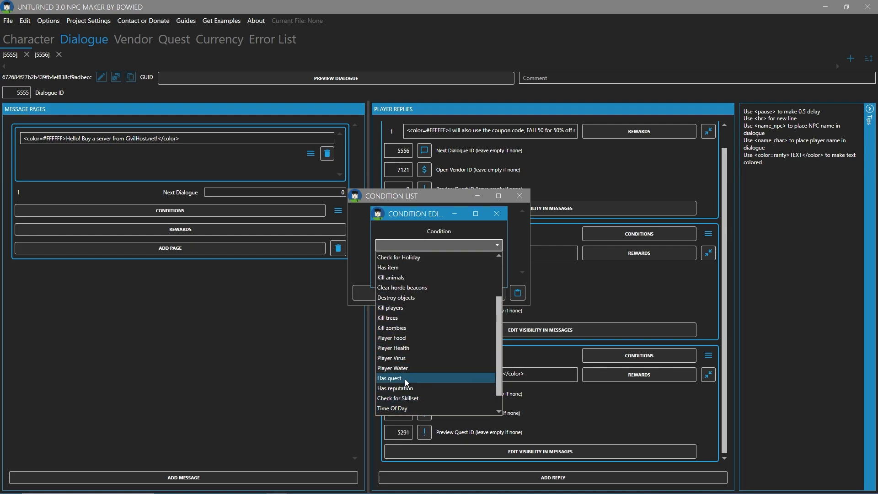
{"action": "left_click", "coordinate": [405, 379]}
{"action": "left_click_drag", "start_coordinate": [417, 215], "coordinate": [294, 174]}
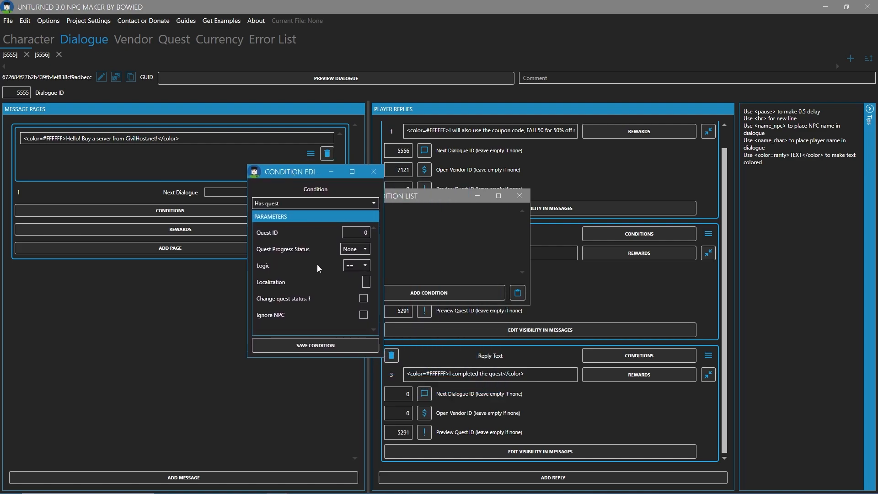
{"action": "left_click", "coordinate": [359, 233]}
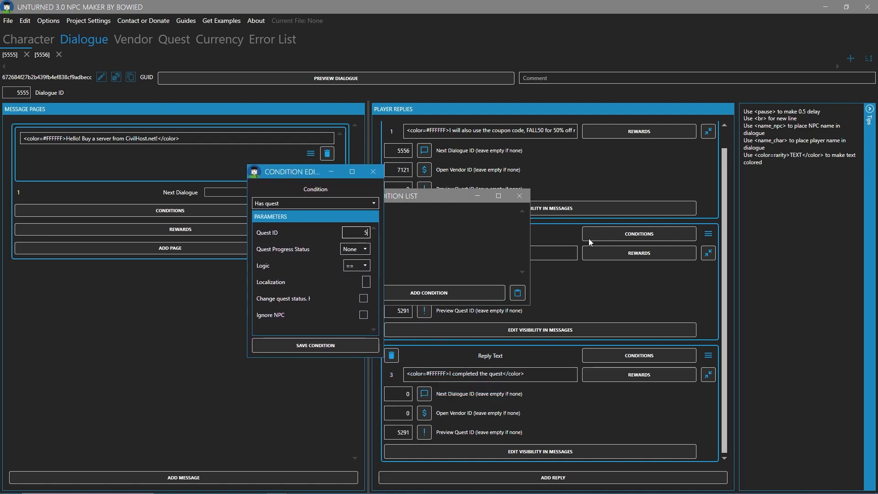
Step: Set the quest progress status to Ready with == logic, enable the change of quest status, and save the condition
{"action": "left_click", "coordinate": [355, 249]}
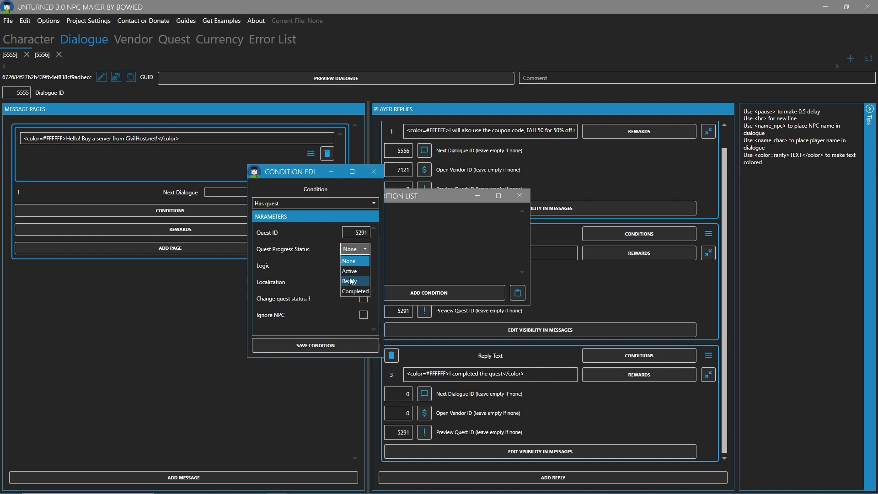
{"action": "left_click", "coordinate": [350, 281]}
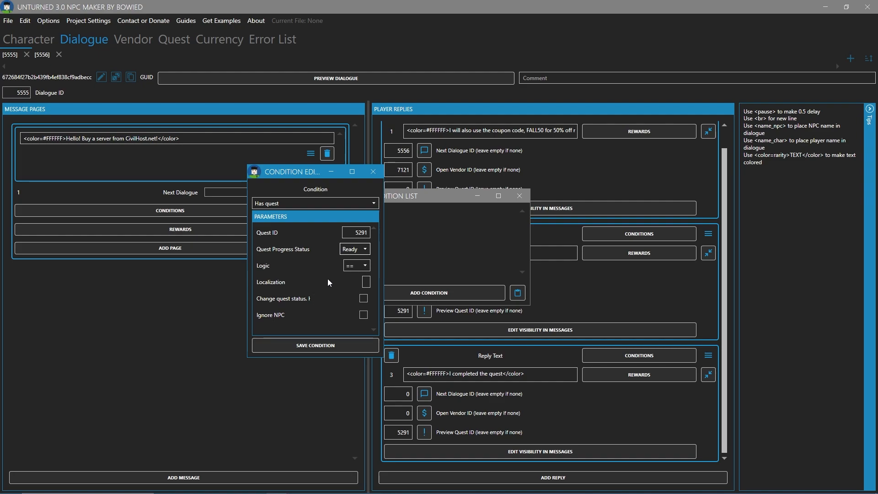
{"action": "left_click", "coordinate": [359, 265]}
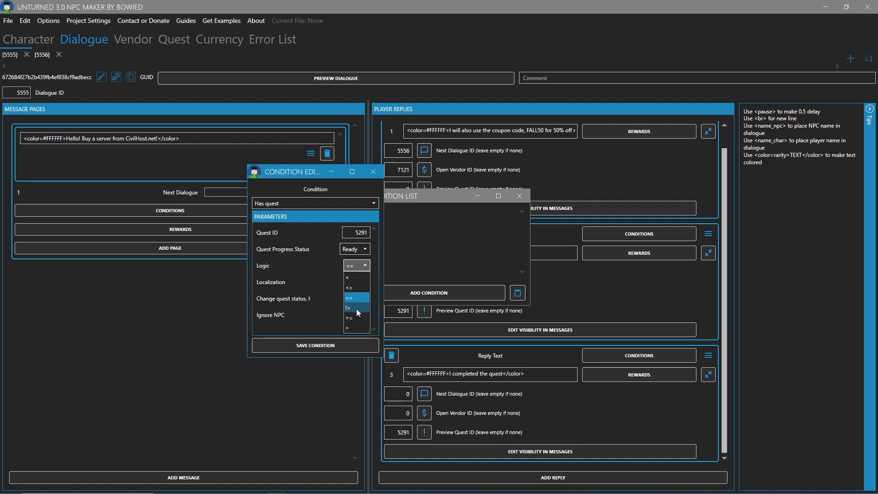
{"action": "left_click", "coordinate": [357, 263]}
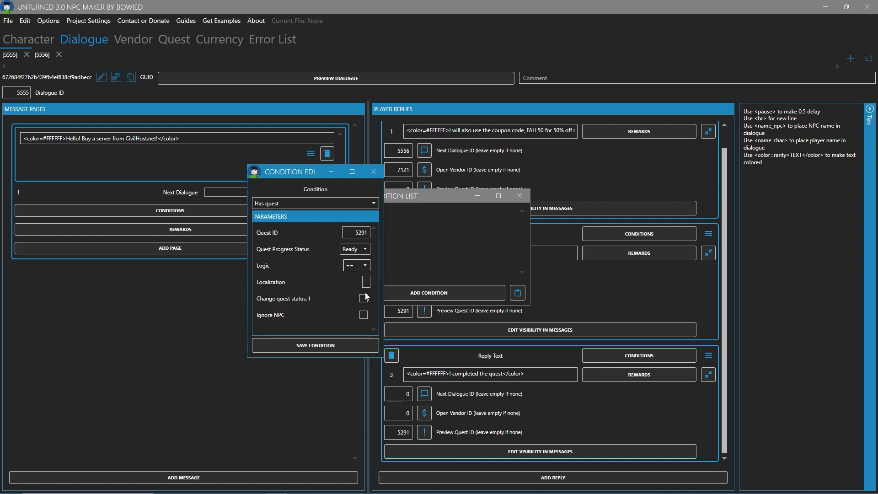
{"action": "left_click", "coordinate": [355, 247]}
{"action": "left_click", "coordinate": [363, 298]}
{"action": "left_click", "coordinate": [292, 346]}
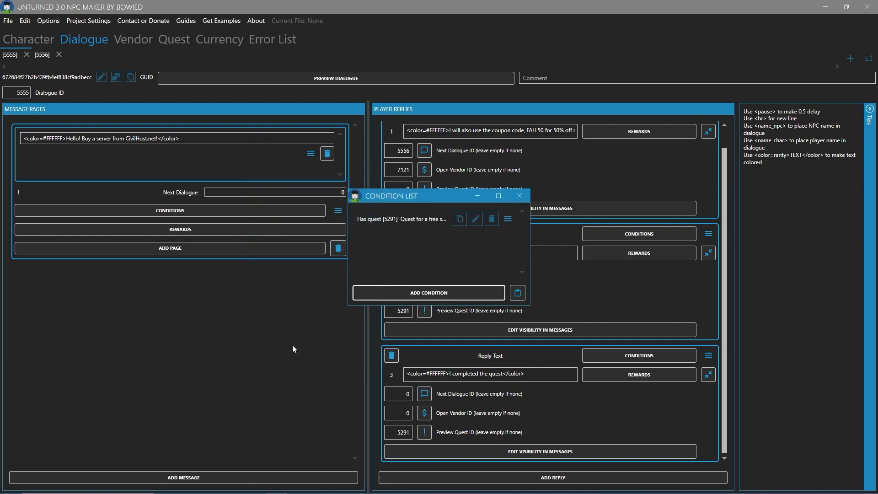
{"action": "left_click", "coordinate": [521, 196]}
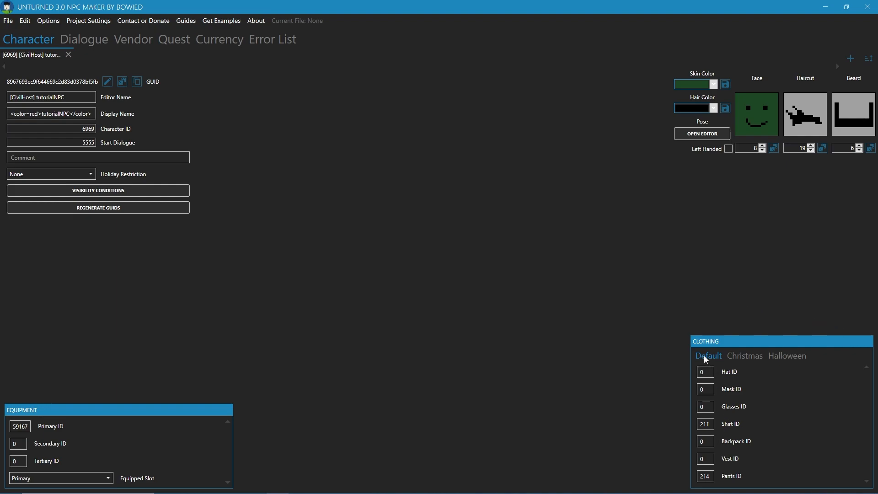
Step: Review the replies in dialogue 5555, the vendor's items, the quest's conditions and rewards, and the character settings
{"action": "left_click", "coordinate": [82, 40]}
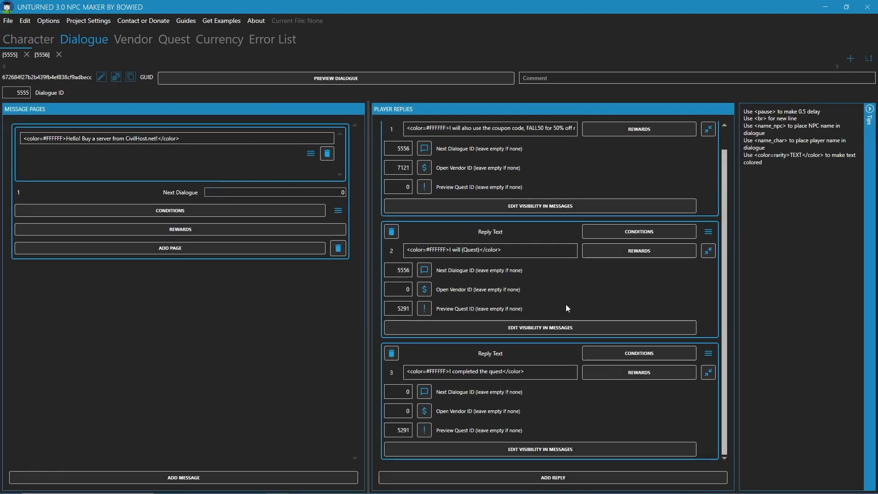
{"action": "scroll", "coordinate": [474, 212], "scroll_direction": "up", "scroll_amount": 1}
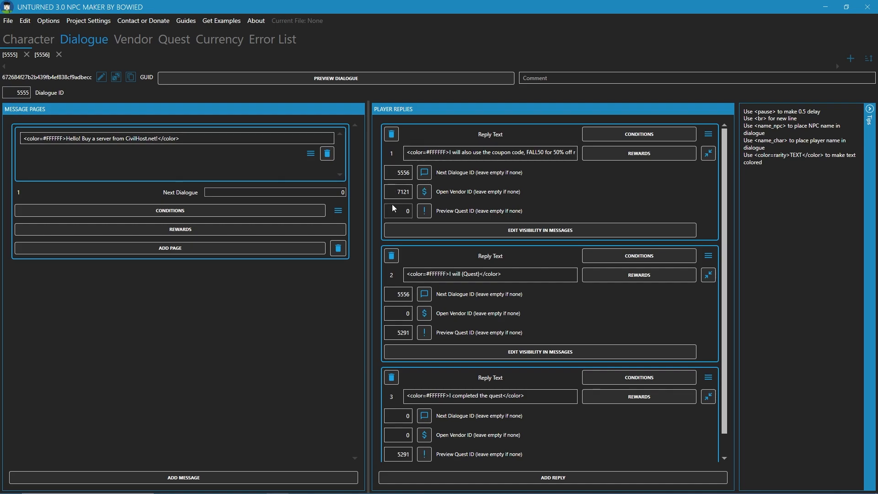
{"action": "left_click", "coordinate": [124, 38]}
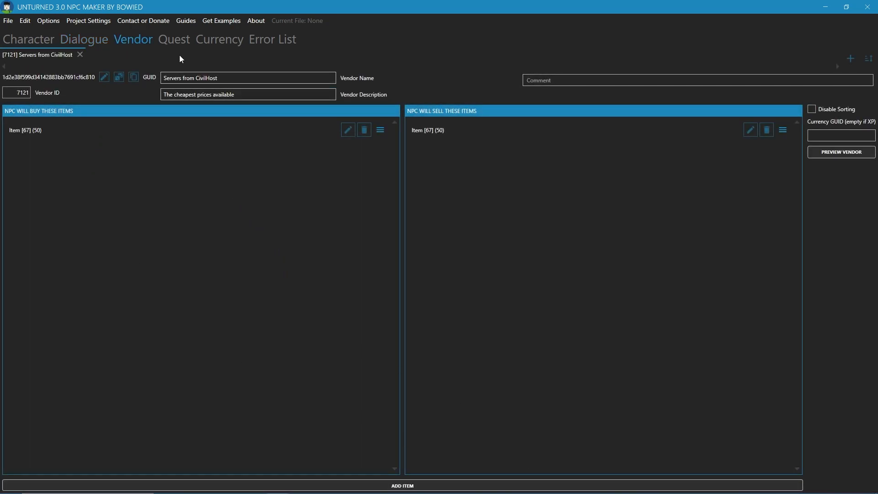
{"action": "left_click", "coordinate": [159, 40]}
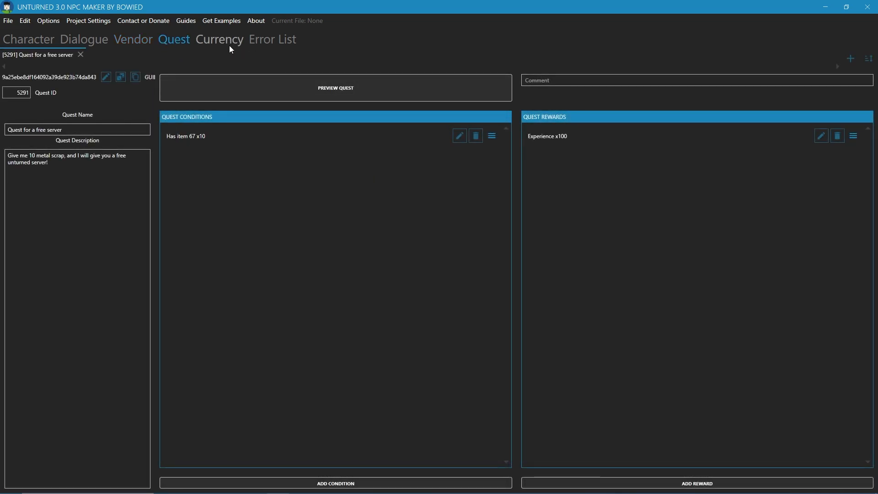
{"action": "left_click", "coordinate": [18, 42]}
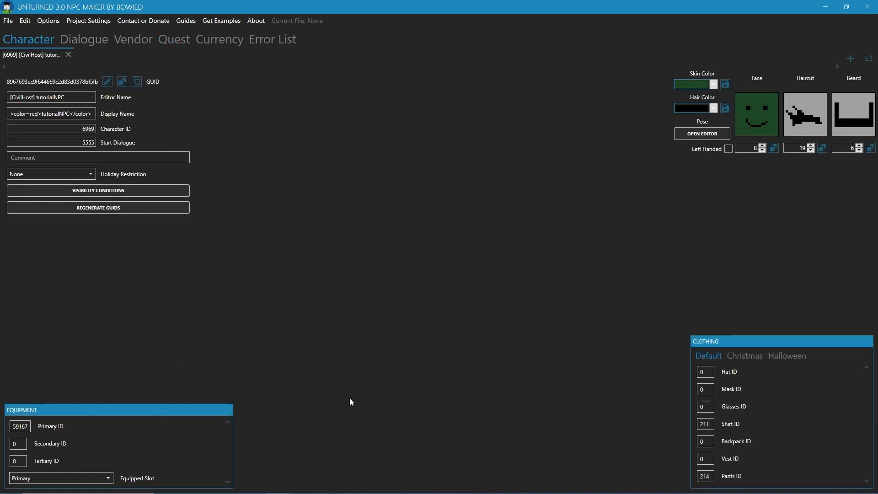
Step: In the civilhosttutorial.npcproj project, set the next dialogue ID of the "I completed the quest" reply to 5556
{"action": "key", "text": "alt+Tab"}
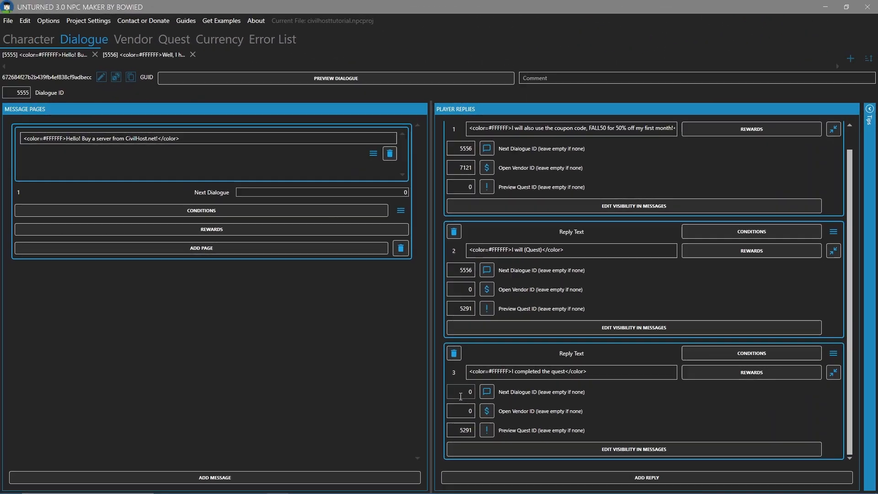
{"action": "left_click", "coordinate": [472, 394]}
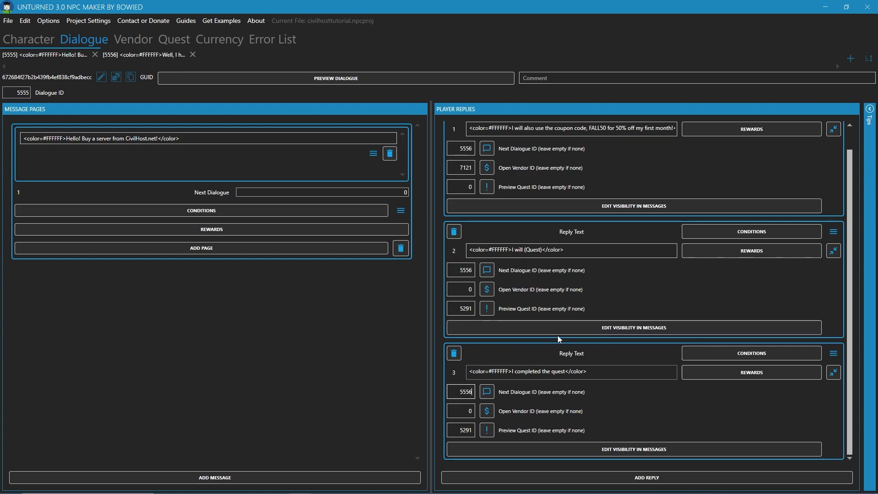
Step: Check the project's error list and open the Find & Replace tool
{"action": "left_click", "coordinate": [260, 41]}
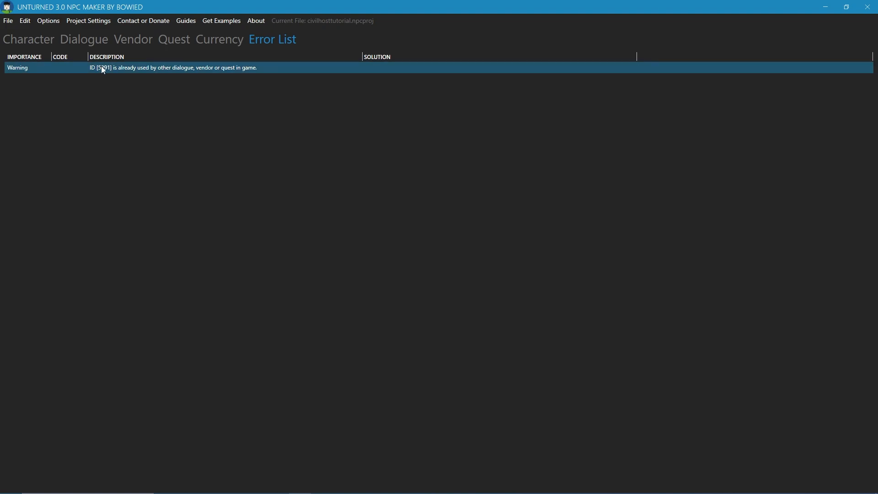
{"action": "left_click", "coordinate": [49, 20]}
{"action": "left_click", "coordinate": [566, 174]}
{"action": "left_click", "coordinate": [29, 23]}
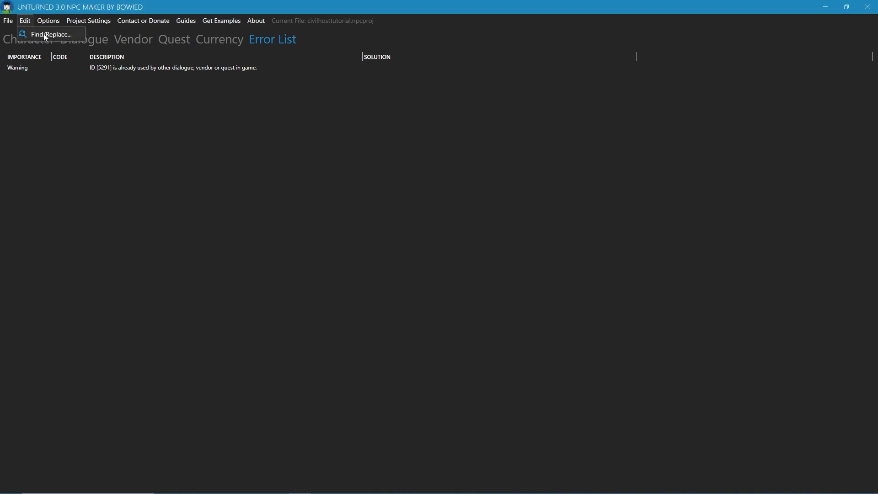
{"action": "left_click", "coordinate": [43, 34]}
{"action": "left_click_drag", "start_coordinate": [95, 25], "coordinate": [276, 87]}
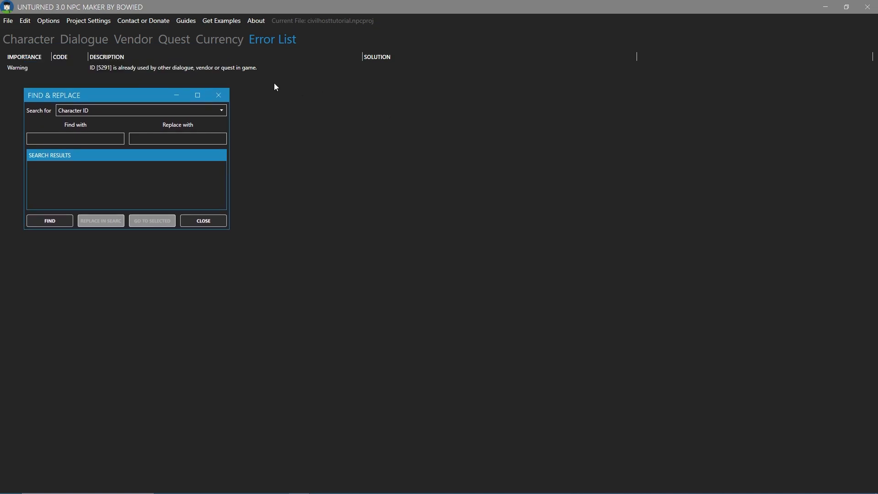
Step: Search the dialogue IDs for 5291, entering 15313 as the replacement value
{"action": "left_click", "coordinate": [163, 113]}
{"action": "left_click", "coordinate": [94, 113]}
{"action": "left_click", "coordinate": [94, 114]}
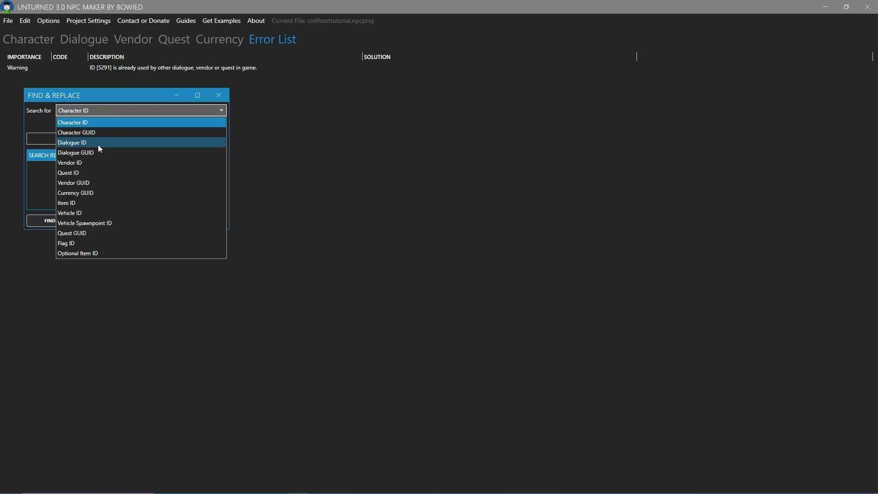
{"action": "left_click", "coordinate": [99, 146]}
{"action": "left_click", "coordinate": [69, 141]}
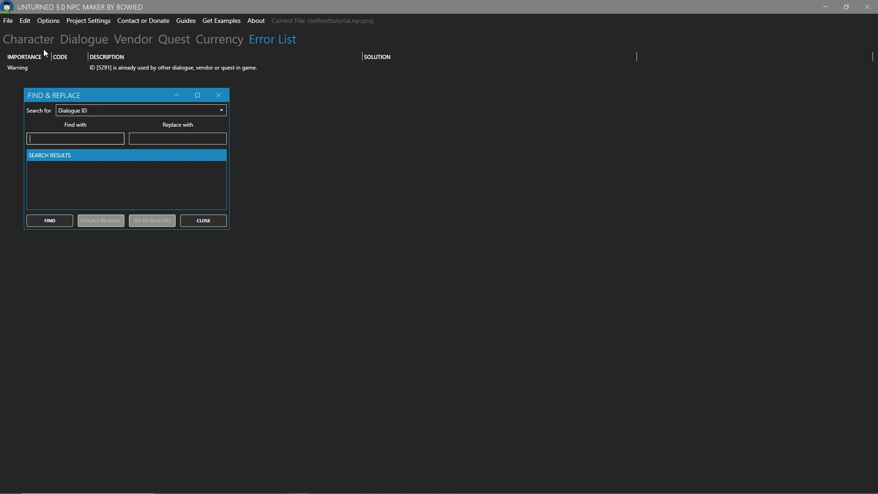
{"action": "type", "text": "5291"}
{"action": "key", "text": "Tab"}
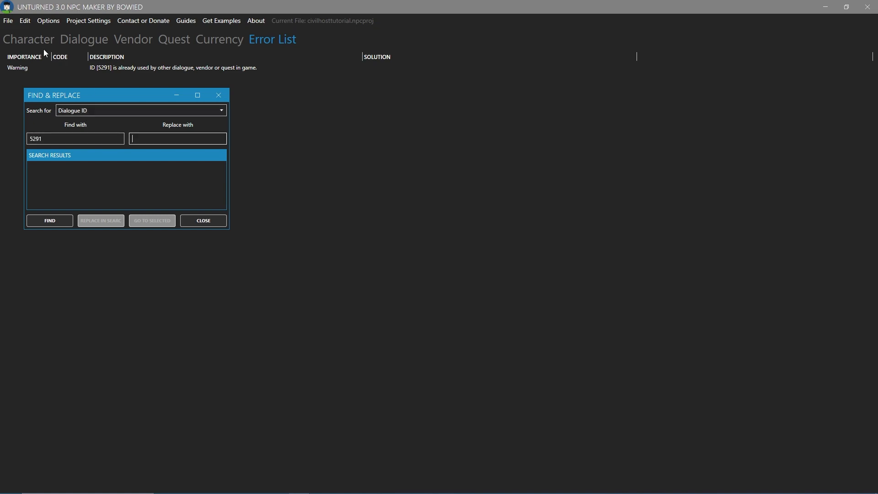
{"action": "type", "text": "15313"}
{"action": "left_click", "coordinate": [67, 221]}
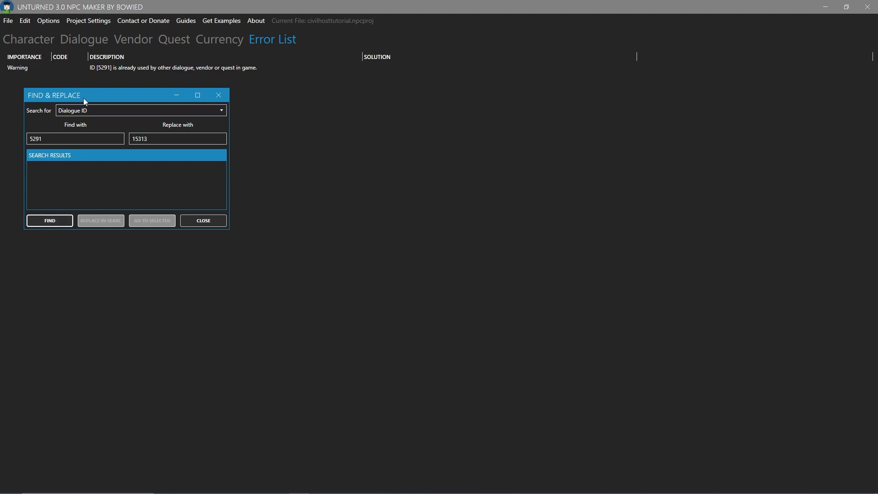
Step: Switch the search to quest IDs, find 5291, and replace it with 15313 in all results
{"action": "left_click", "coordinate": [83, 111]}
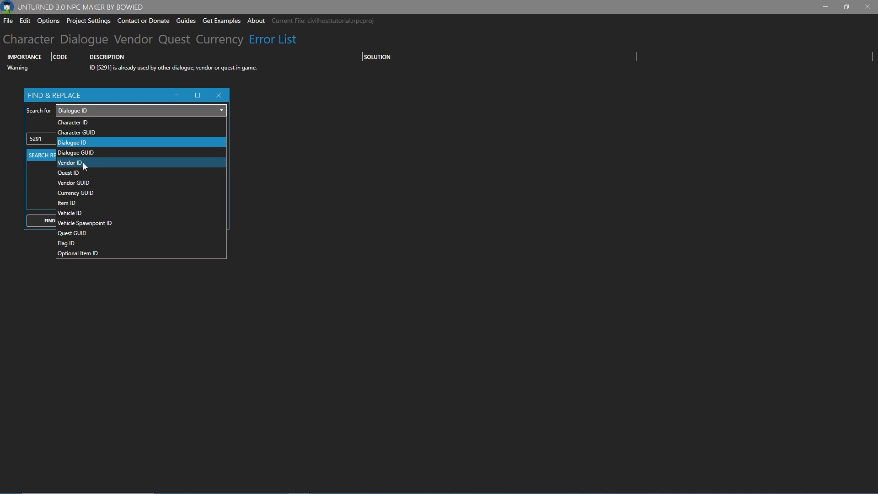
{"action": "left_click", "coordinate": [83, 162]}
{"action": "left_click", "coordinate": [62, 112]}
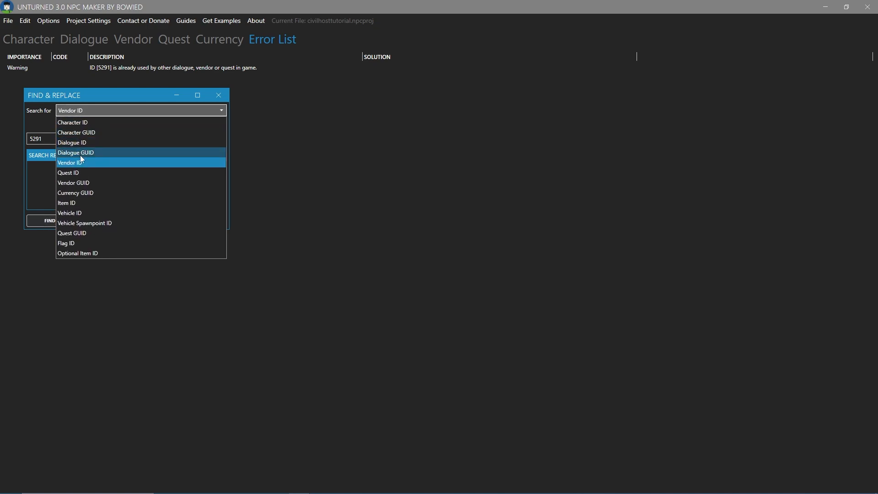
{"action": "left_click", "coordinate": [78, 173]}
{"action": "left_click", "coordinate": [68, 223]}
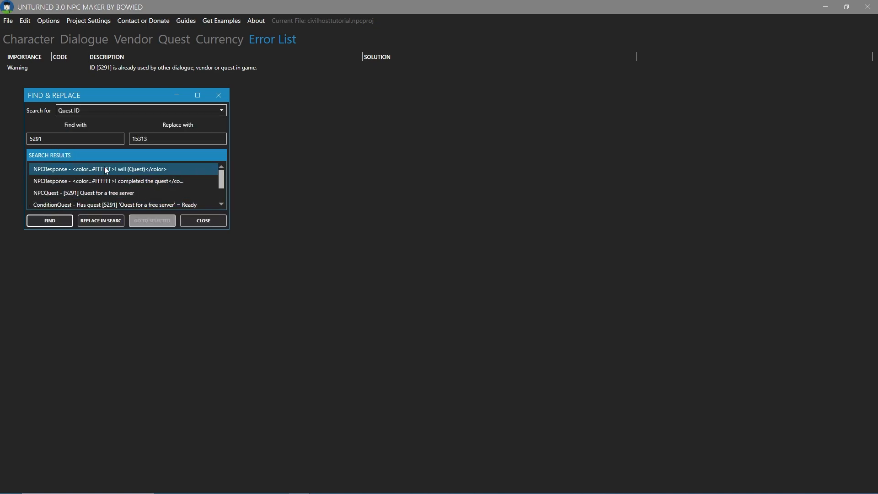
{"action": "left_click", "coordinate": [99, 221]}
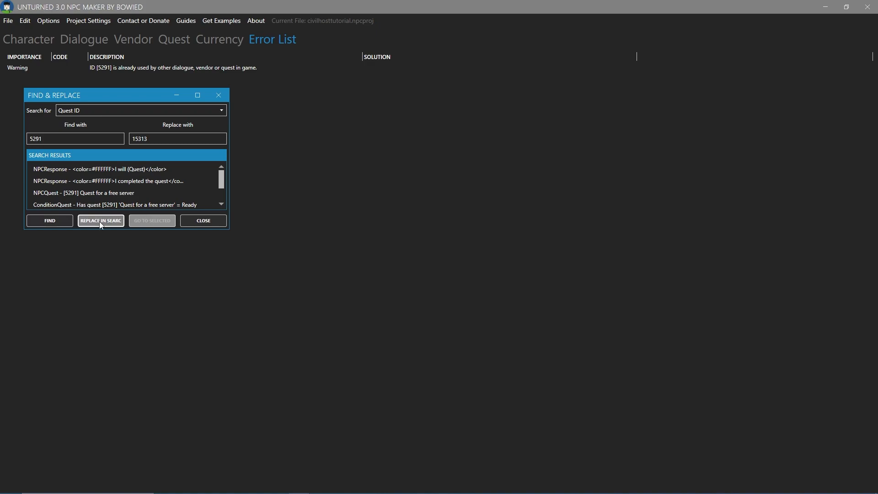
{"action": "left_click", "coordinate": [203, 221]}
Step: Check the replaced quest ID in the quest itself and in the replies of dialogue 5555
{"action": "left_click", "coordinate": [150, 42]}
{"action": "left_click", "coordinate": [161, 43]}
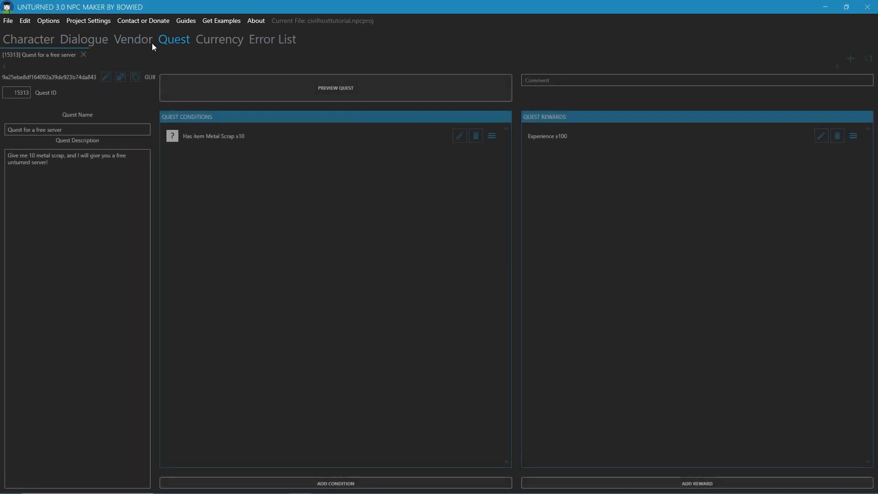
{"action": "left_click", "coordinate": [86, 42]}
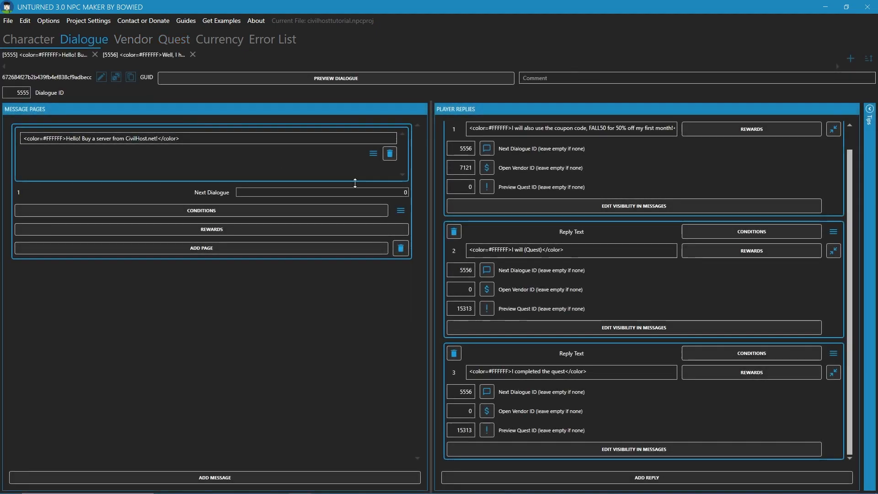
{"action": "scroll", "coordinate": [684, 253], "scroll_direction": "up", "scroll_amount": 1}
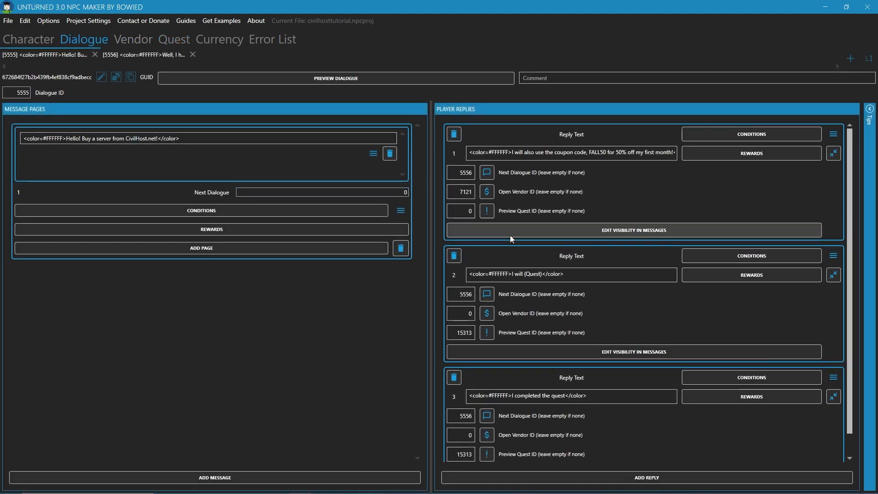
Step: Export the NPCs to Unturned and open the Sandbox folder that contains the exported project in File Explorer
{"action": "left_click", "coordinate": [7, 19]}
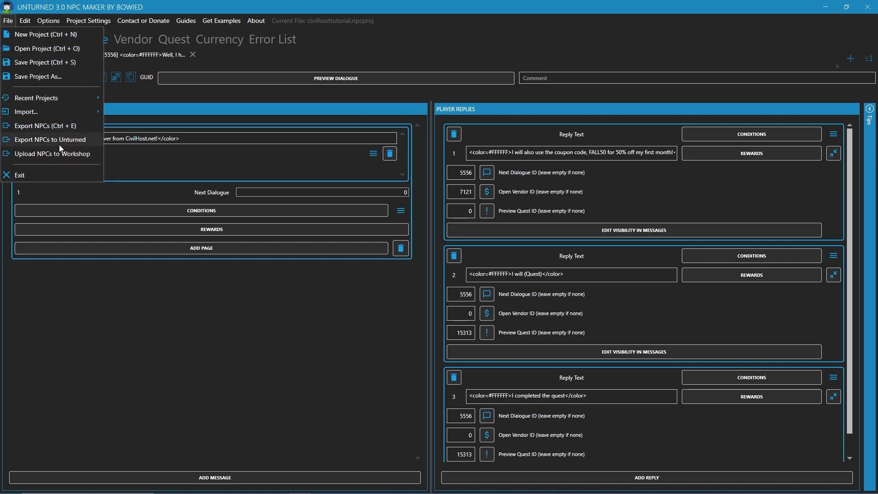
{"action": "left_click", "coordinate": [41, 139]}
{"action": "left_click", "coordinate": [846, 60]}
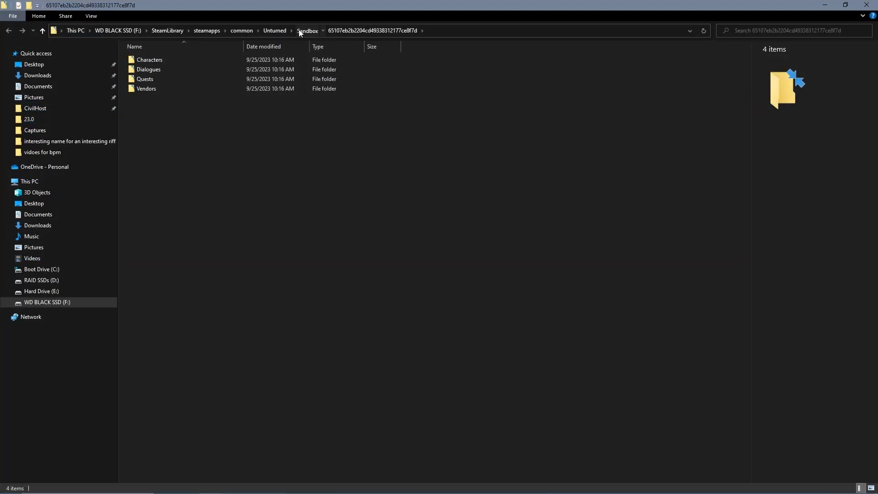
{"action": "left_click", "coordinate": [304, 31]}
{"action": "double_click", "coordinate": [172, 62]}
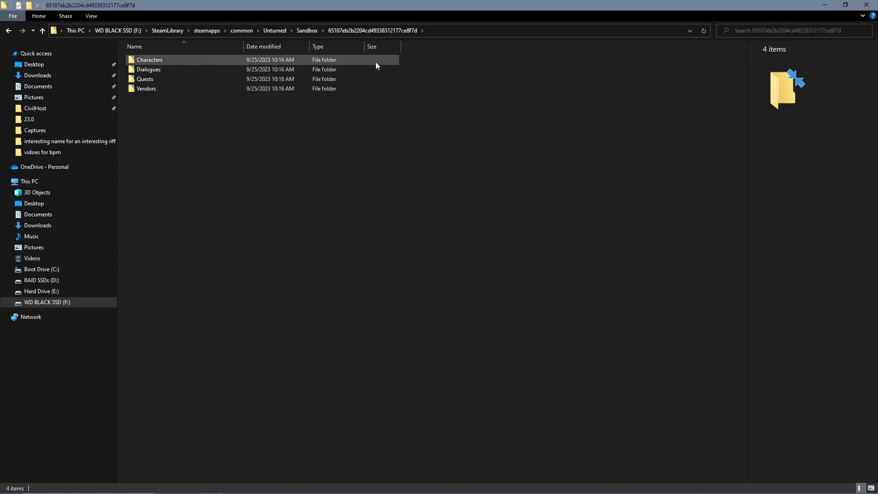
{"action": "left_click", "coordinate": [303, 30]}
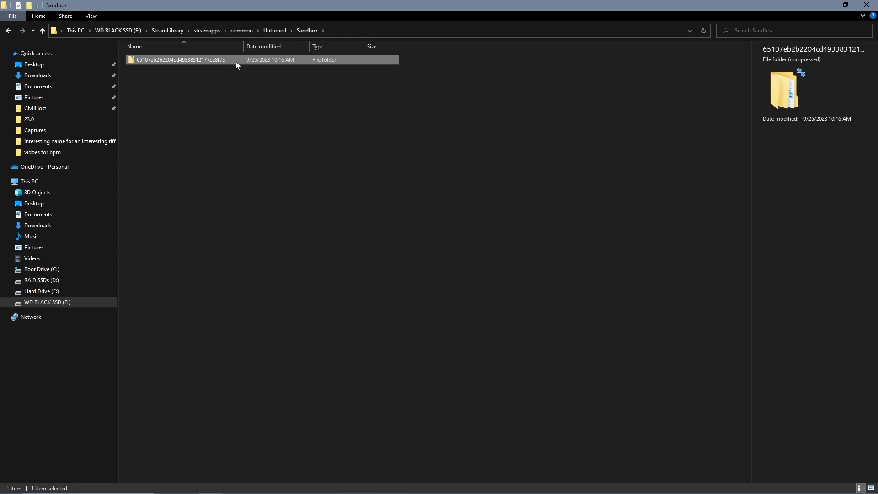
Step: Copy the Characters, Dialogues, Quests and Vendors folders from the exported project folder in Sandbox
{"action": "double_click", "coordinate": [235, 61]}
{"action": "left_click_drag", "start_coordinate": [292, 116], "coordinate": [270, 45]}
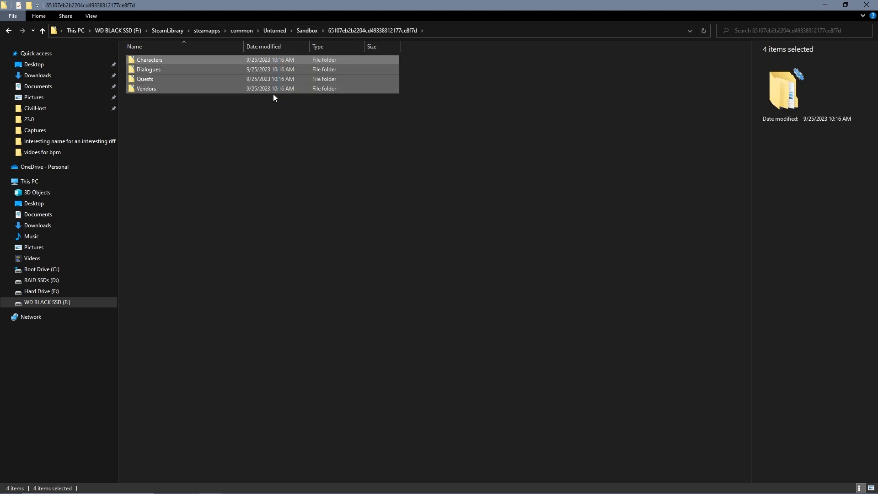
{"action": "right_click", "coordinate": [276, 79]}
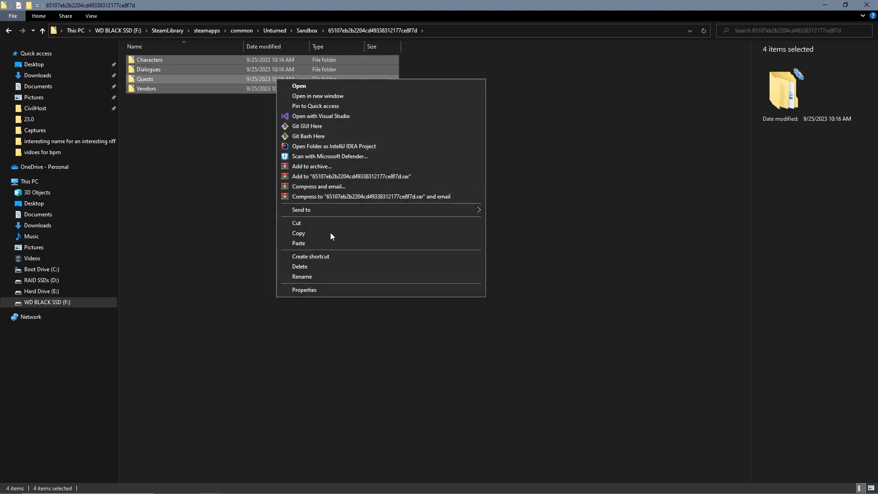
{"action": "left_click", "coordinate": [306, 235]}
Step: Open the NPCs folder inside Unturned's Bundles folder, and close File Explorer
{"action": "left_click", "coordinate": [219, 202]}
{"action": "left_click", "coordinate": [270, 30]}
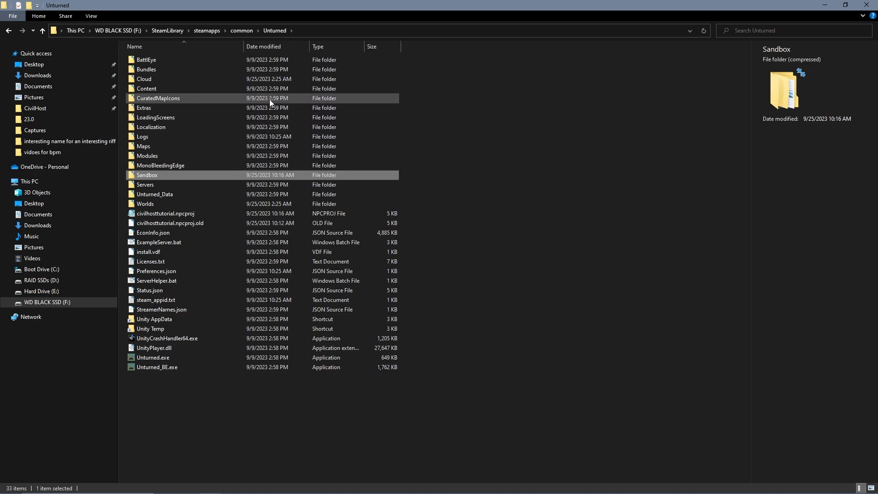
{"action": "double_click", "coordinate": [256, 69]}
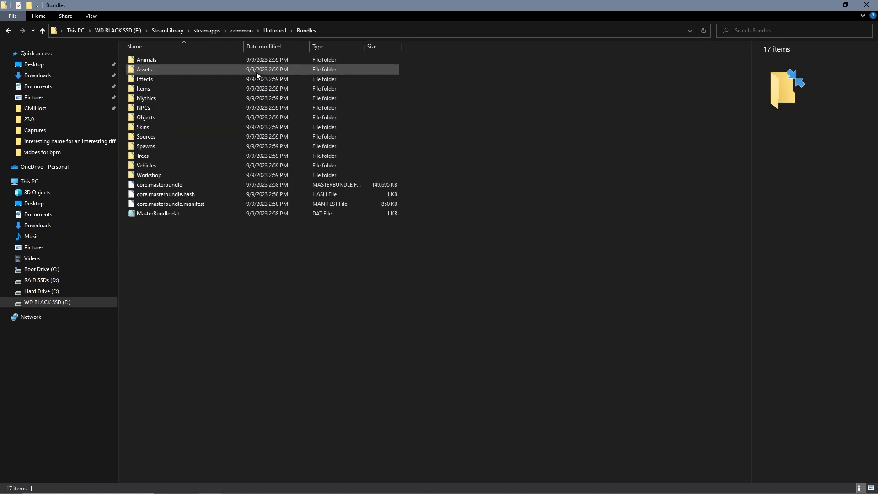
{"action": "left_click", "coordinate": [231, 107]}
{"action": "double_click", "coordinate": [231, 108]}
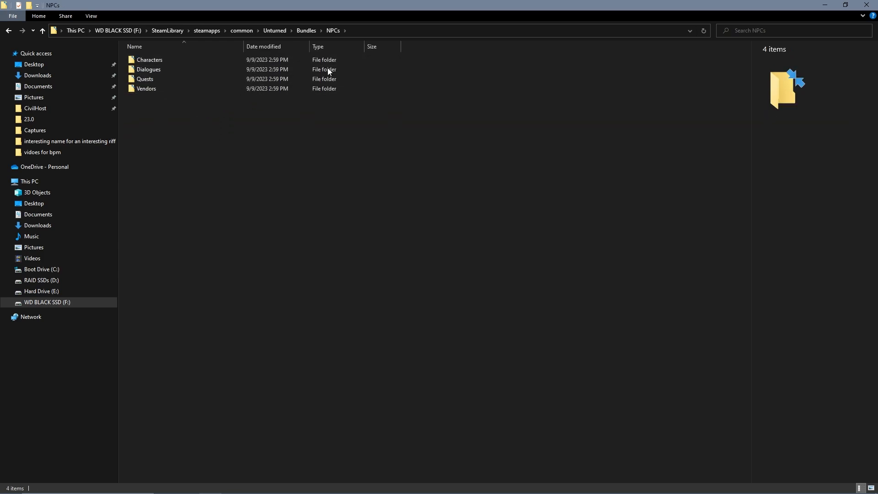
{"action": "left_click", "coordinate": [866, 4]}
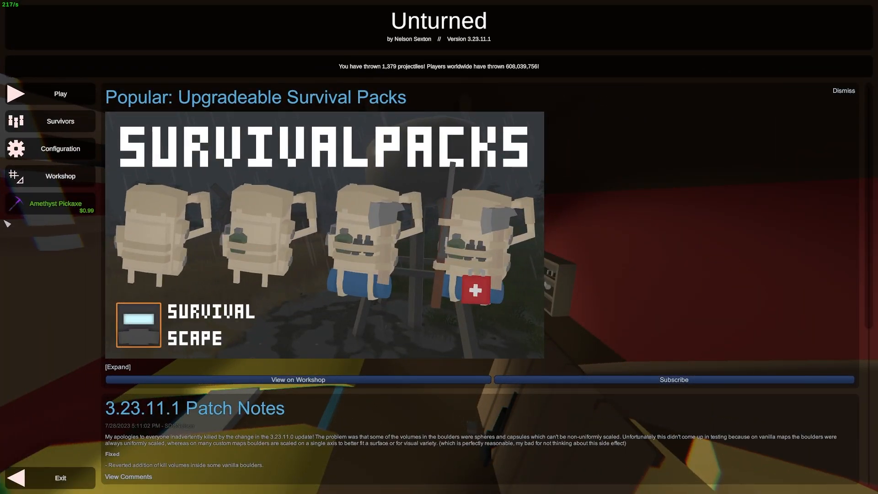
Step: Switch to Unturned, create a small survival map named Test in the workshop editor, and open it for editing
{"action": "left_click", "coordinate": [75, 172]}
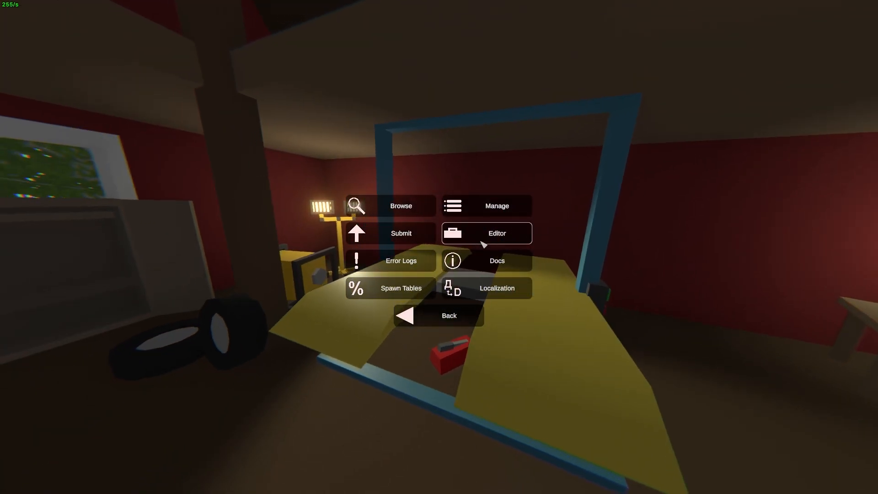
{"action": "left_click", "coordinate": [477, 234]}
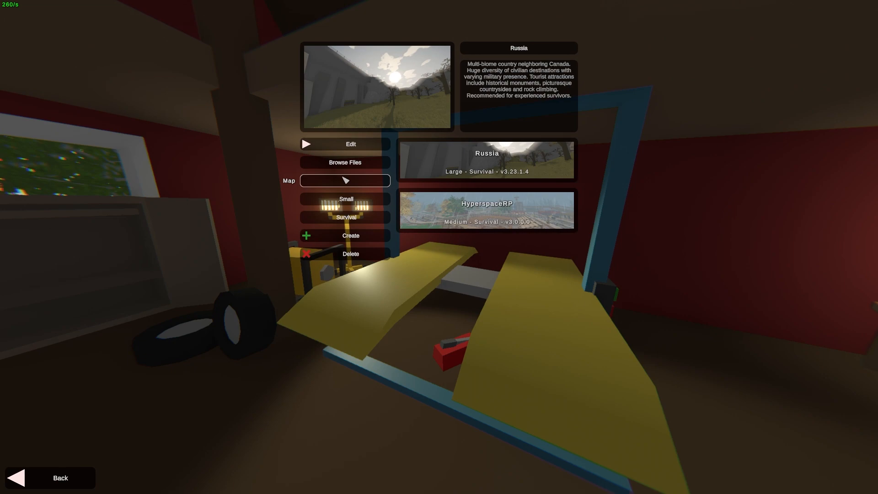
{"action": "type", "text": "t"}
{"action": "left_click", "coordinate": [333, 241]}
{"action": "left_click", "coordinate": [463, 215]}
{"action": "left_click", "coordinate": [350, 145]}
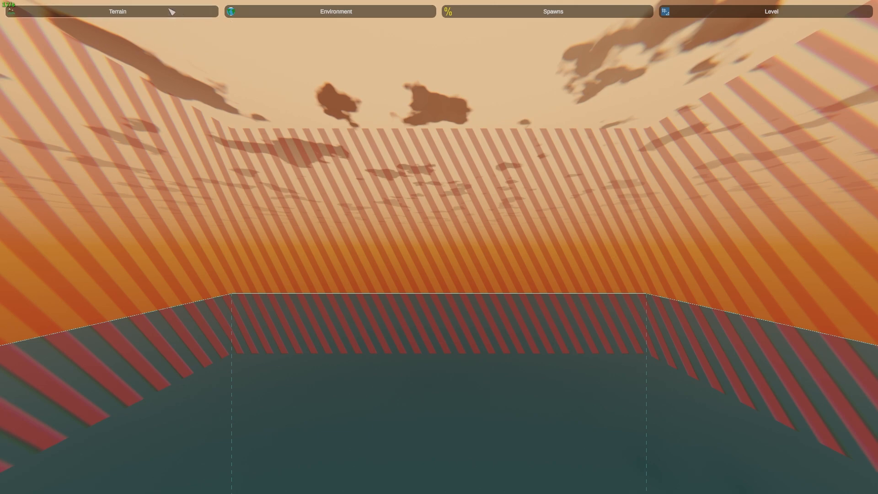
Step: Raise the terrain above the water with the heights brush at a radius of 208
{"action": "left_click", "coordinate": [172, 11]}
{"action": "left_click", "coordinate": [158, 34]}
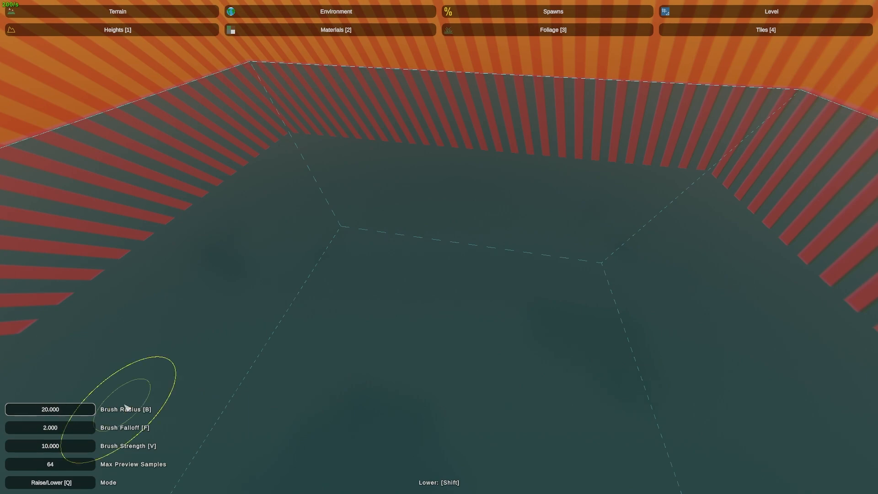
{"action": "type", "text": "20"}
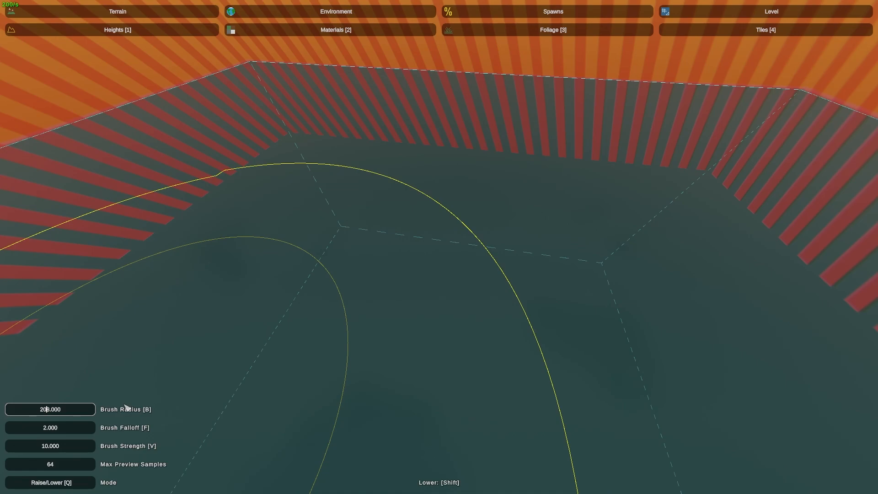
{"action": "left_click", "coordinate": [461, 415]}
{"action": "right_click", "coordinate": [461, 371]}
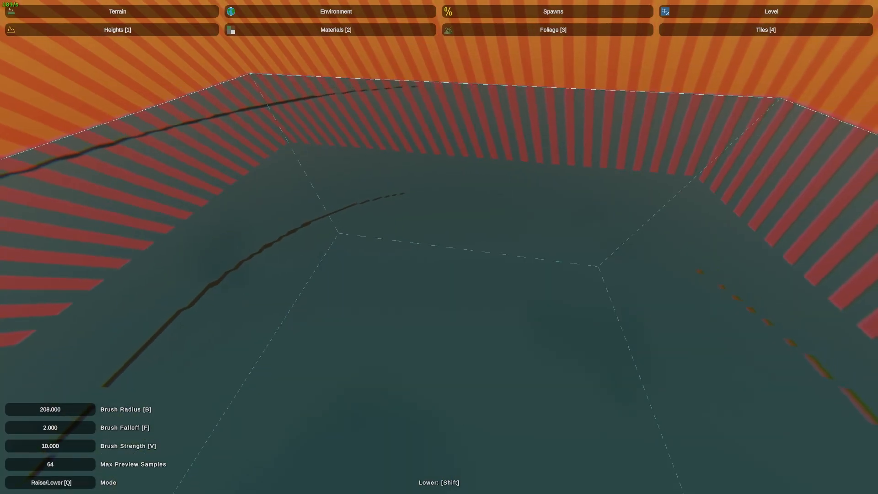
{"action": "left_click", "coordinate": [439, 247]}
{"action": "key", "text": "s"}
{"action": "key", "text": "w"}
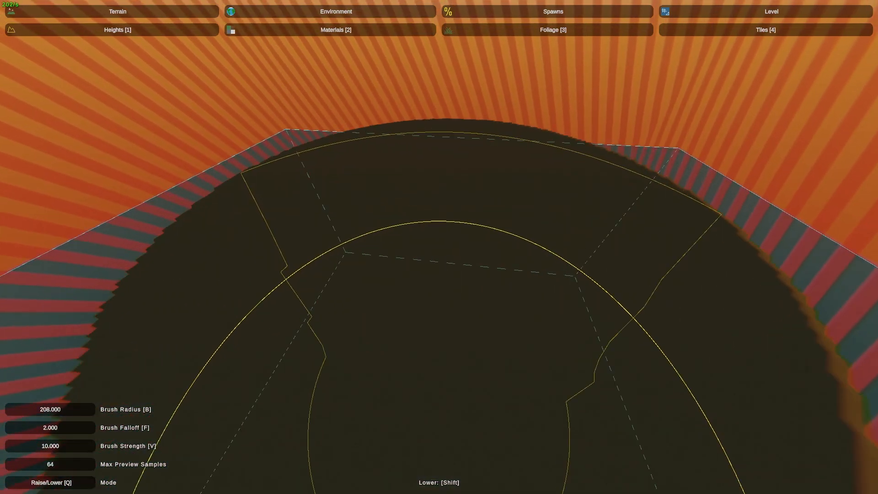
{"action": "key", "text": "s"}
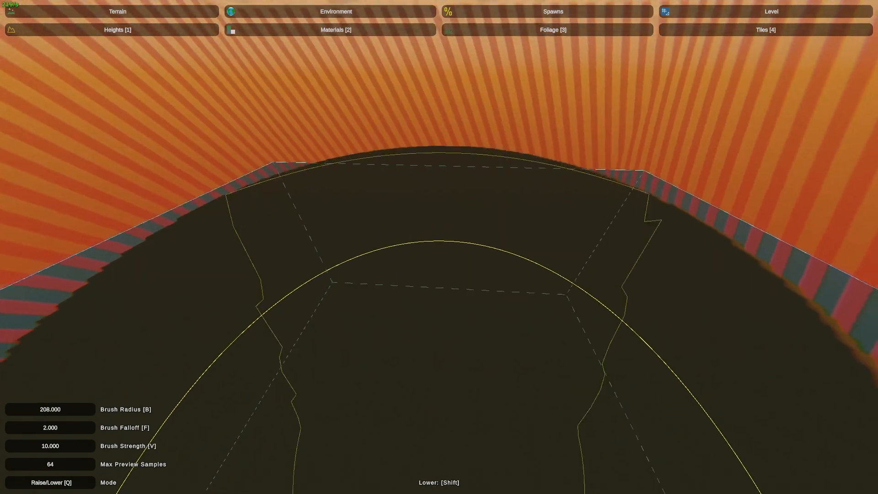
{"action": "key", "text": "w"}
{"action": "right_click", "coordinate": [473, 188]}
{"action": "left_click", "coordinate": [442, 250]}
{"action": "right_click", "coordinate": [440, 248]}
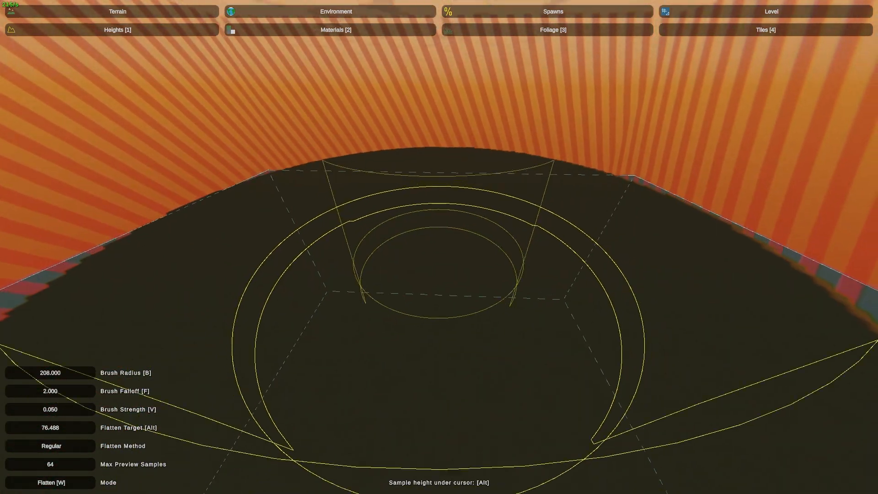
Step: Add player spawn points on the raised ground of the map
{"action": "left_click", "coordinate": [382, 16]}
{"action": "left_click", "coordinate": [517, 13]}
{"action": "left_click", "coordinate": [672, 12]}
{"action": "left_click", "coordinate": [533, 32]}
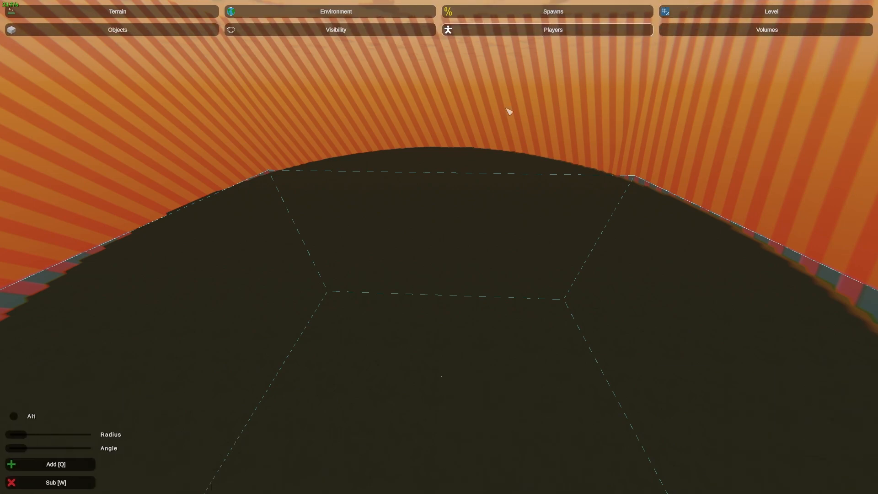
{"action": "right_click", "coordinate": [408, 355]}
{"action": "key", "text": "w"}
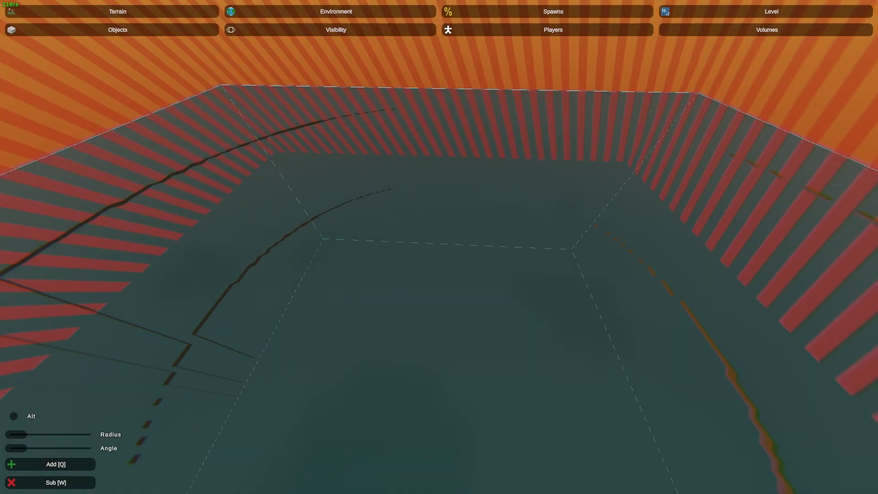
{"action": "key", "text": "q"}
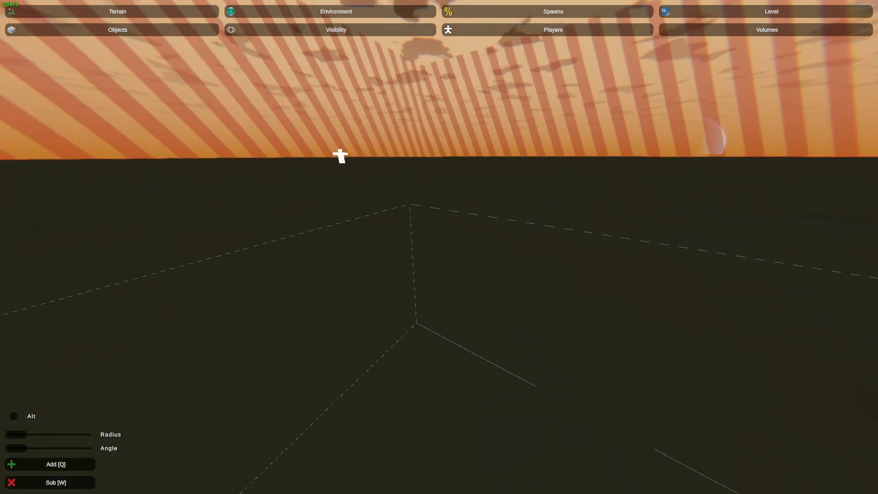
{"action": "key", "text": "e"}
{"action": "key", "text": "q"}
{"action": "key", "text": "w"}
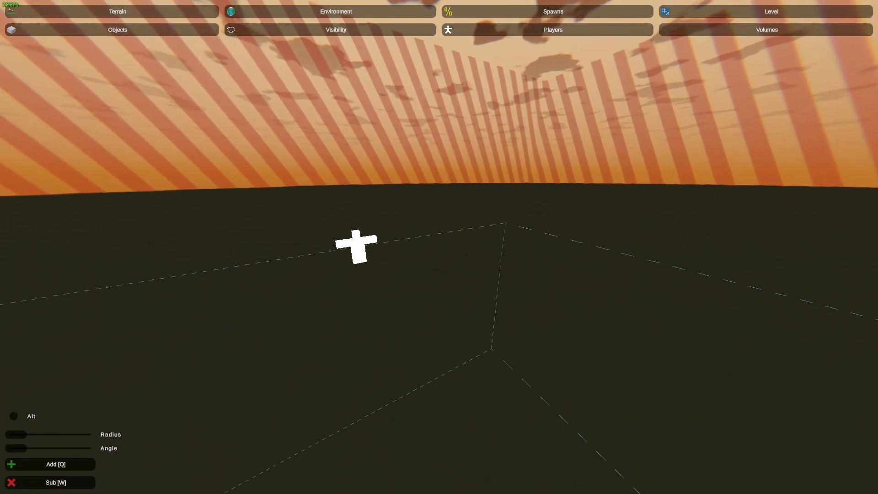
{"action": "left_click", "coordinate": [481, 249]}
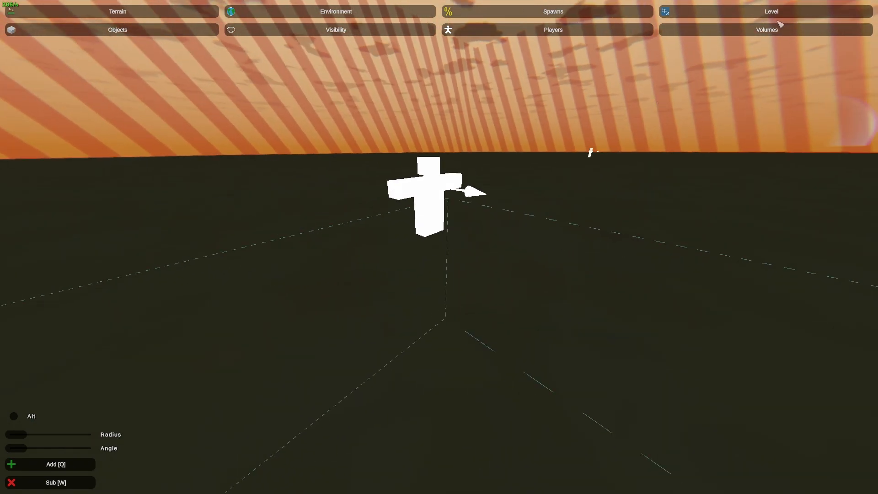
Step: Limit the level objects to NPCs only and search them for "civil"
{"action": "left_click", "coordinate": [118, 29]}
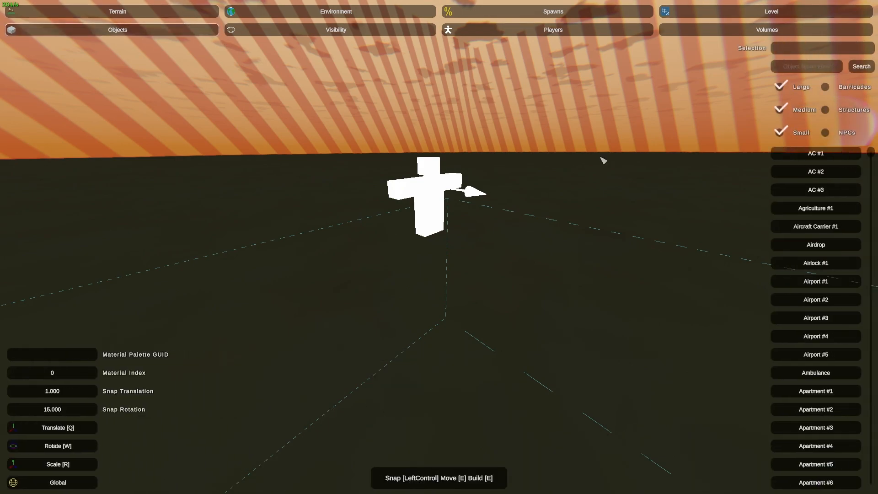
{"action": "left_click", "coordinate": [778, 108]}
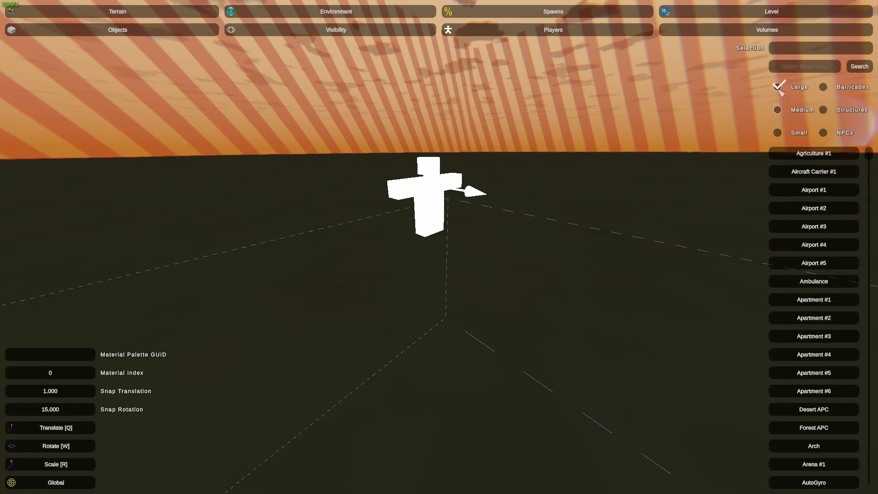
{"action": "left_click", "coordinate": [778, 86]}
{"action": "left_click", "coordinate": [824, 133]}
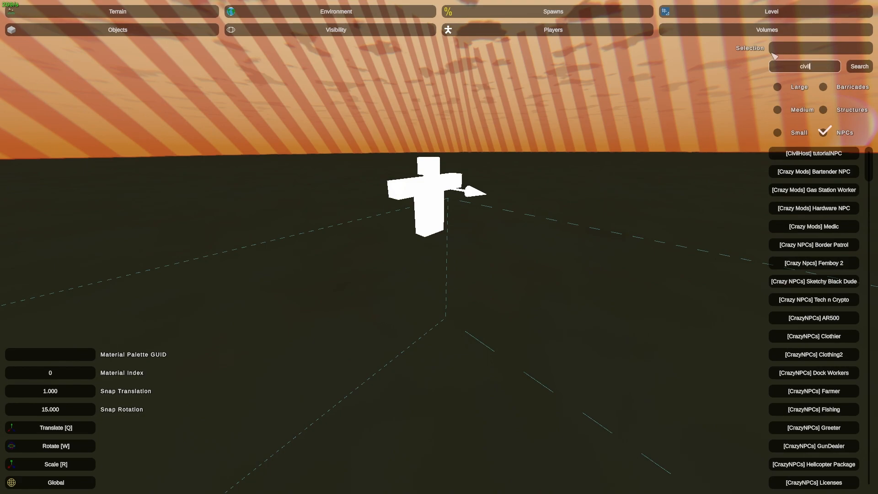
{"action": "key", "text": "Return"}
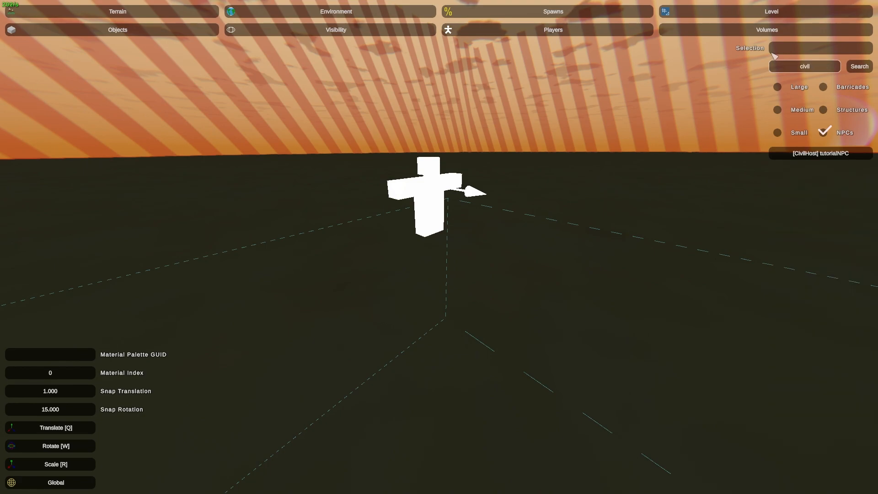
Step: Place the [CivilHost] tutorialNPC on the ground near the player spawn point and adjust its position
{"action": "right_click", "coordinate": [842, 159]}
{"action": "key", "text": "s"}
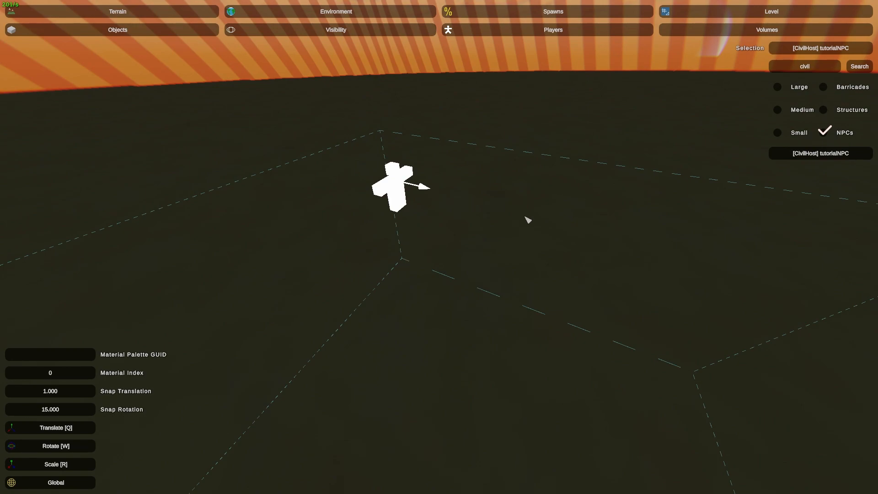
{"action": "key", "text": "e"}
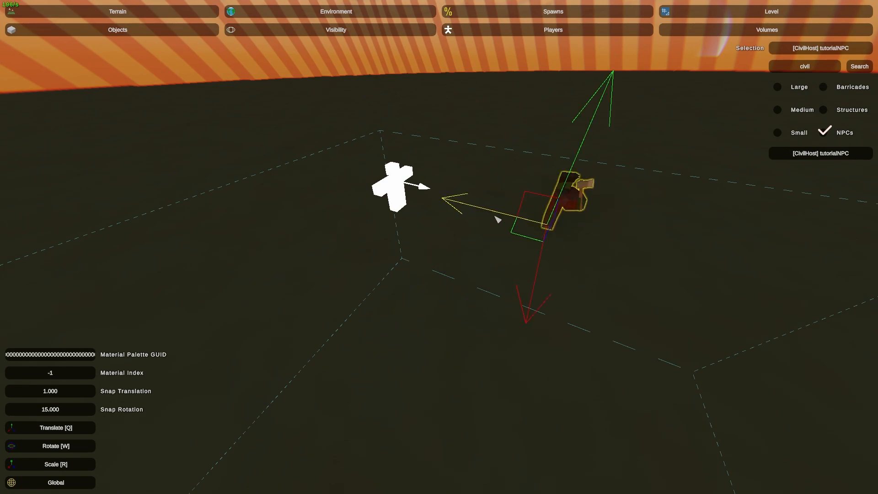
{"action": "left_click_drag", "start_coordinate": [496, 217], "coordinate": [461, 233]}
{"action": "left_click_drag", "start_coordinate": [516, 249], "coordinate": [509, 258]}
Step: Rotate the placed tutorial NPC so that it faces the player spawn point
{"action": "right_click", "coordinate": [509, 258]}
{"action": "key", "text": "w"}
{"action": "key", "text": "s"}
{"action": "key", "text": "w"}
{"action": "key", "text": "d"}
{"action": "key", "text": "s"}
{"action": "key", "text": "w"}
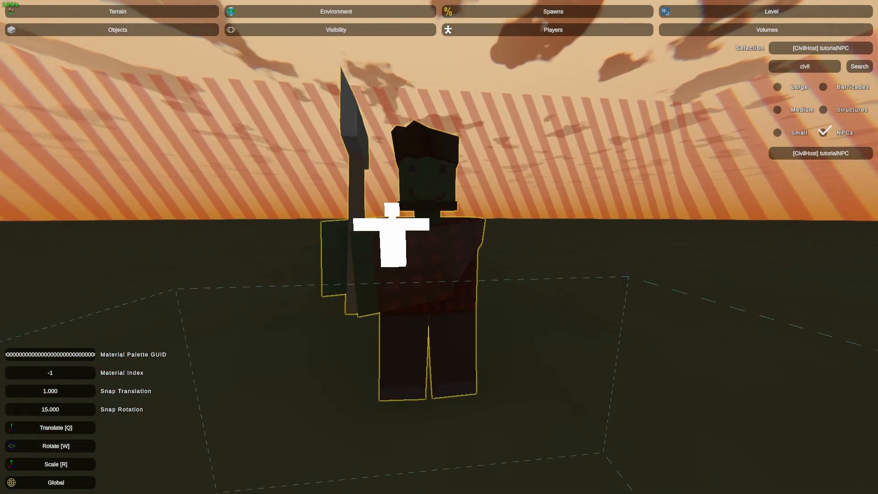
{"action": "key", "text": "s"}
{"action": "key", "text": "w"}
{"action": "key", "text": "s"}
{"action": "key", "text": "s"}
{"action": "key", "text": "d"}
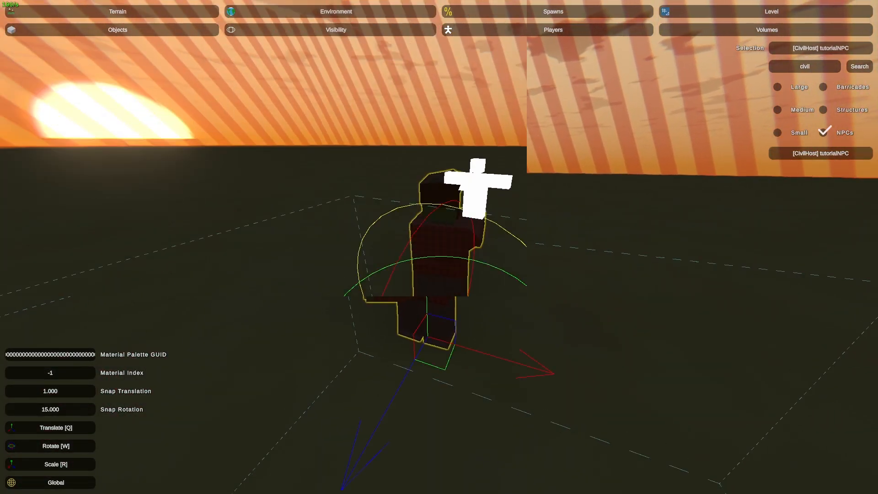
Step: Deselect the NPC, save the map and exit the editor
{"action": "left_click", "coordinate": [613, 312]}
{"action": "key", "text": "d"}
{"action": "key", "text": "s"}
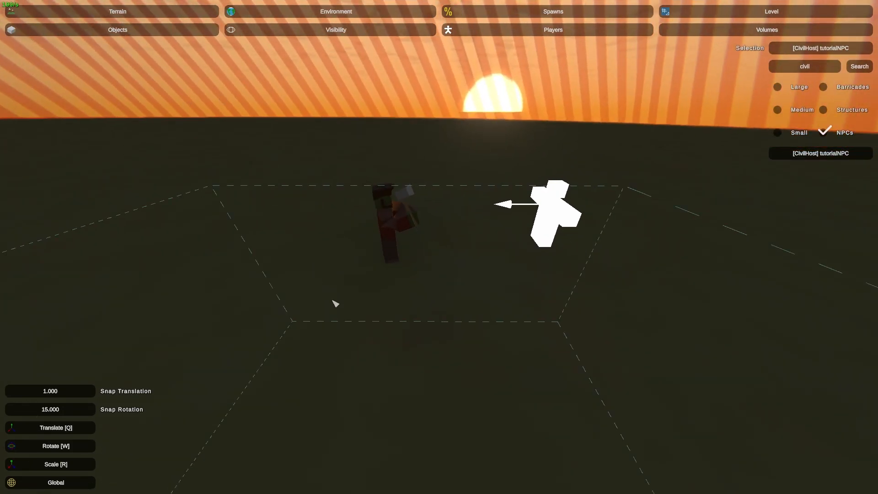
{"action": "key", "text": "Escape"}
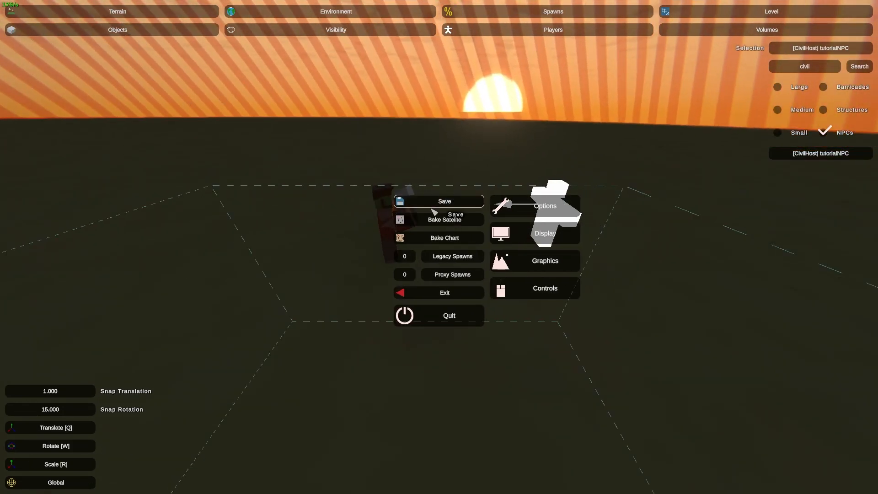
{"action": "left_click", "coordinate": [410, 295]}
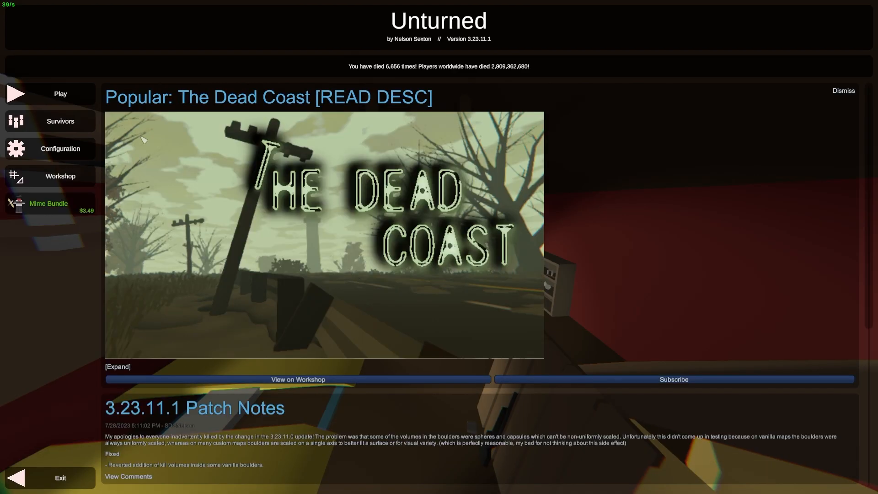
Step: Start an offline singleplayer game on the Test map from the miscellaneous maps, with Easy difficulty
{"action": "left_click", "coordinate": [55, 94]}
{"action": "left_click", "coordinate": [424, 201]}
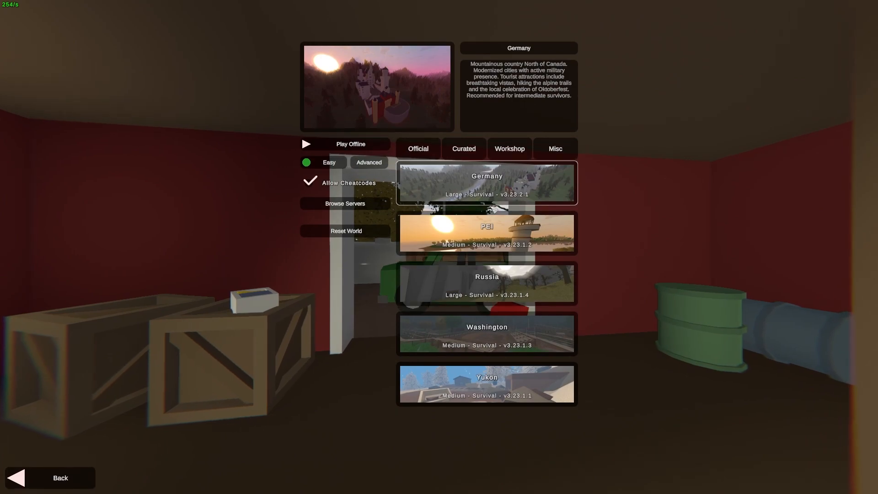
{"action": "left_click", "coordinate": [565, 155]}
{"action": "scroll", "coordinate": [516, 320], "scroll_direction": "down", "scroll_amount": 2}
{"action": "left_click", "coordinate": [500, 373]}
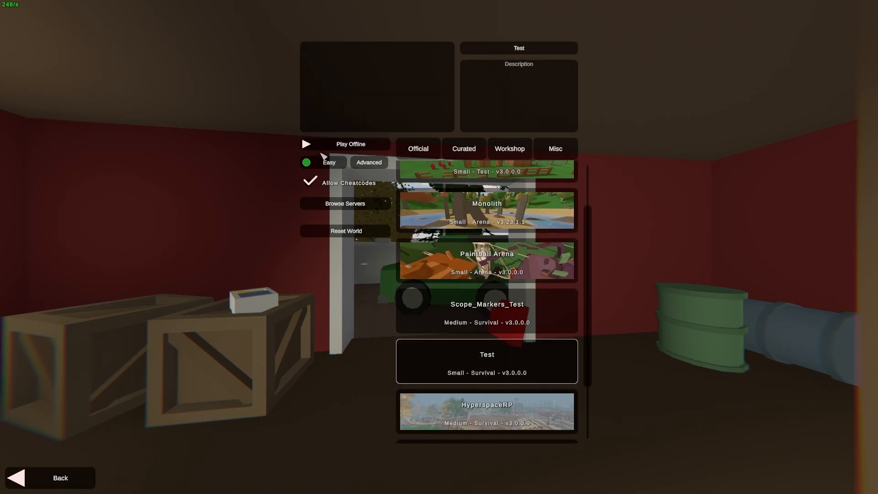
{"action": "left_click", "coordinate": [327, 144]}
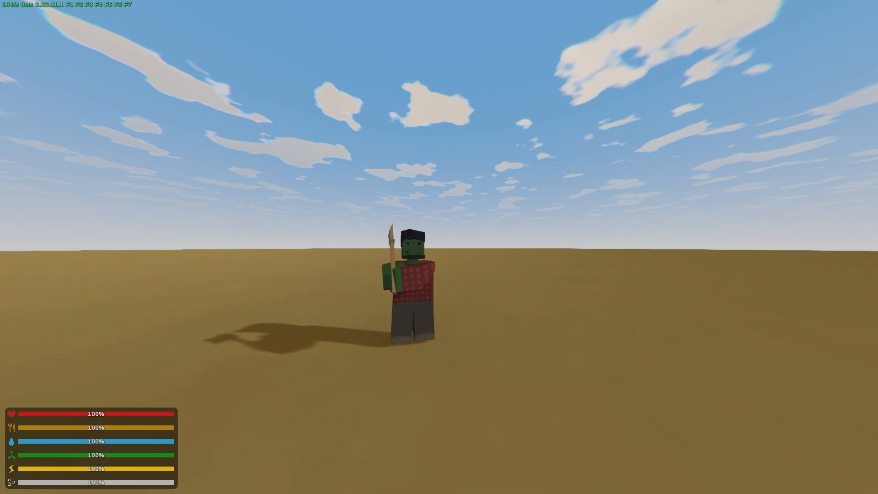
Step: Walk up to the tutorial NPC and inspect its appearance at close range
{"action": "type", "text": "/"}
{"action": "key", "text": "Escape"}
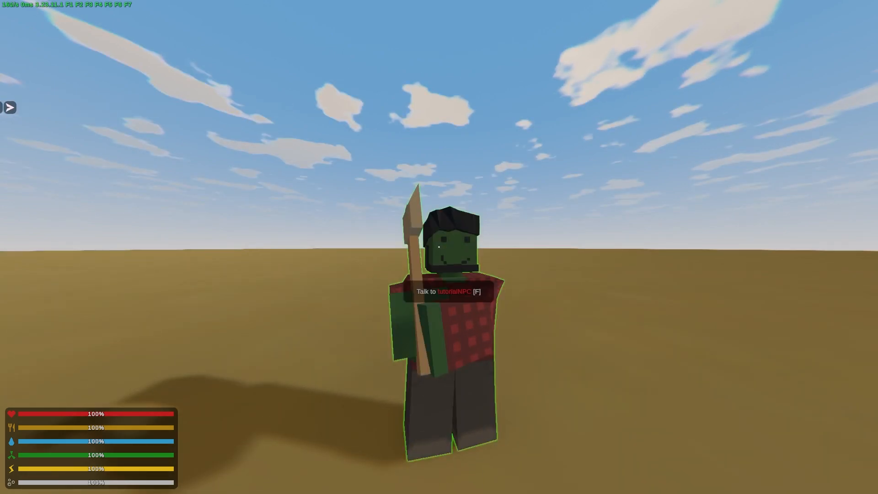
{"action": "key", "text": "w"}
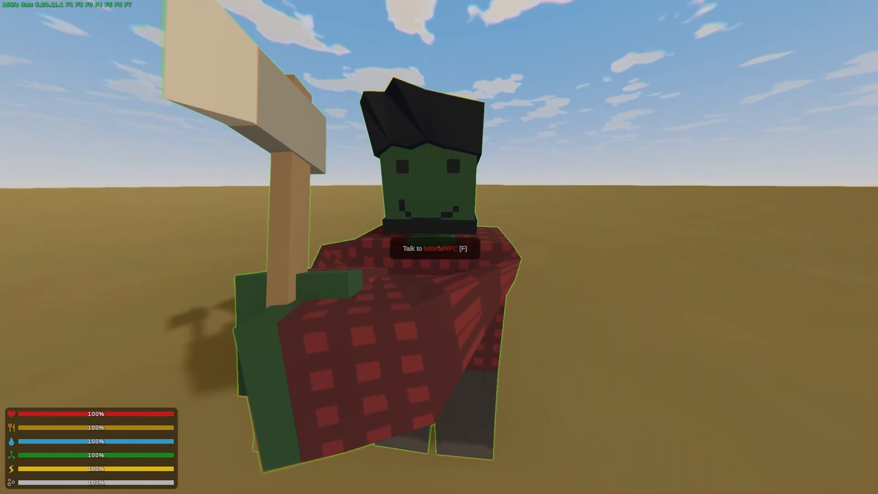
{"action": "key", "text": "s"}
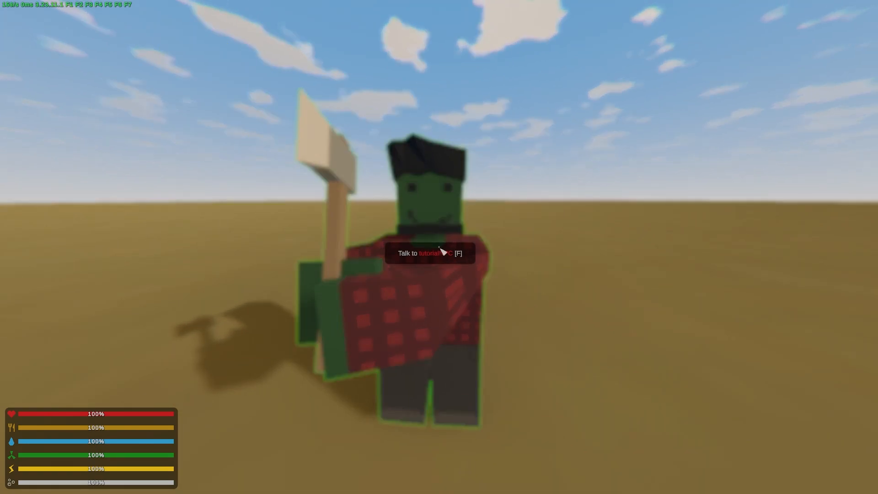
Step: Try to give the player character item 18 with the /give chat command and check the inventory
{"action": "key", "text": "slash"}
{"action": "type", "text": "give C"}
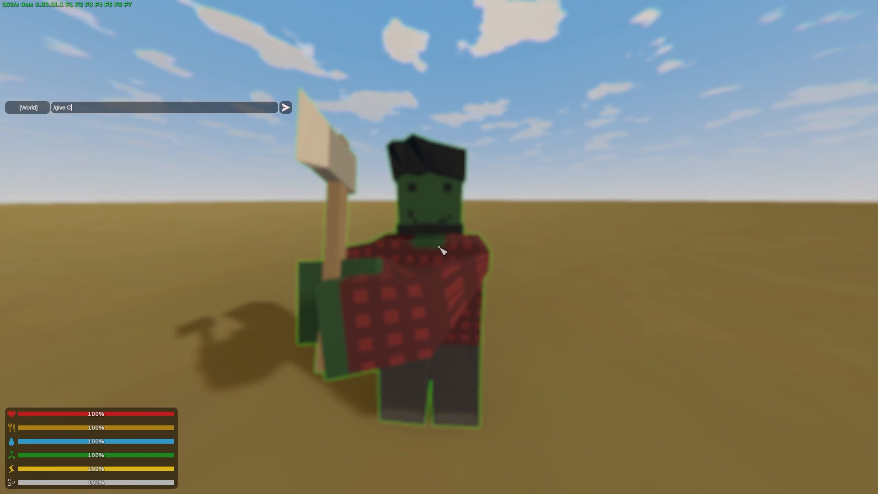
{"action": "type", "text": "razy"}
{"action": "type", "text": " 18"}
{"action": "key", "text": "Return"}
{"action": "key", "text": "g"}
{"action": "key", "text": "g"}
{"action": "key", "text": "k"}
{"action": "key", "text": "Return"}
{"action": "key", "text": "g"}
{"action": "key", "text": "g"}
{"action": "key", "text": "g"}
{"action": "key", "text": "g"}
Step: Give the player Metal Scrap by running the chat command /give 67 several times, checking the inventory after the first run
{"action": "key", "text": "j"}
{"action": "key", "text": "Up"}
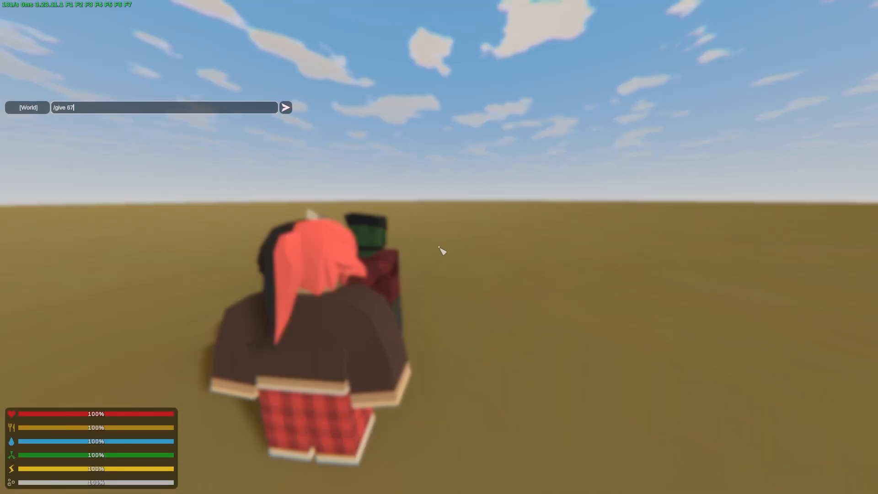
{"action": "key", "text": "Return"}
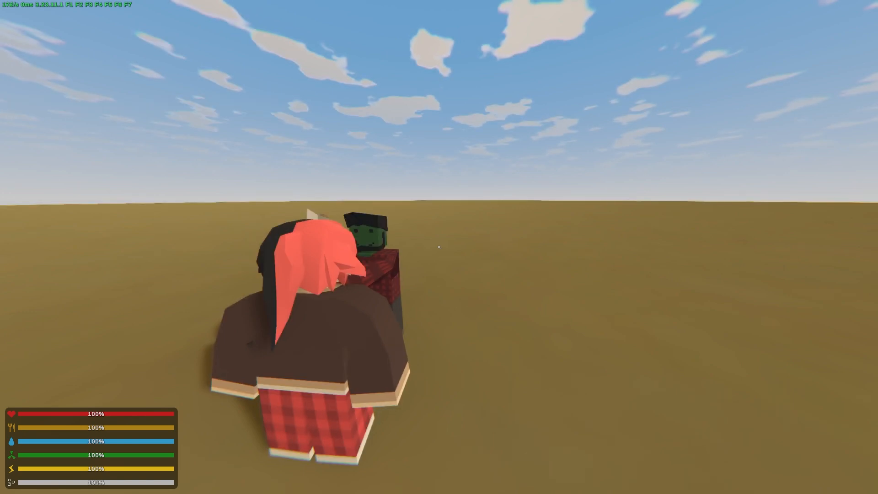
{"action": "key", "text": "g"}
{"action": "key", "text": "g"}
{"action": "key", "text": "j"}
{"action": "key", "text": "Up"}
{"action": "key", "text": "BackSpace"}
{"action": "key", "text": "Return"}
{"action": "key", "text": "j"}
{"action": "key", "text": "Up"}
{"action": "key", "text": "Return"}
{"action": "key", "text": "j"}
{"action": "key", "text": "Up"}
{"action": "key", "text": "Return"}
Step: Give the player ten more Metal Scrap with the chat command /give 67/10 and check the inventory
{"action": "key", "text": "j"}
{"action": "key", "text": "Up"}
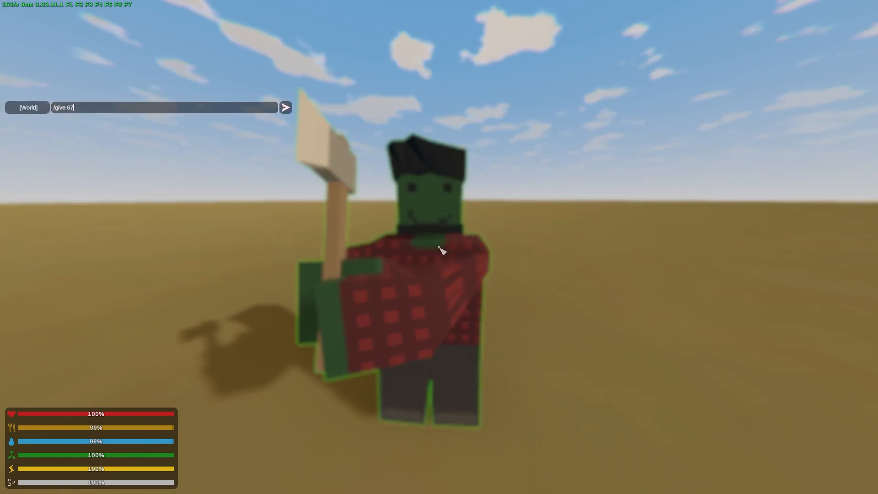
{"action": "type", "text": "/10"}
{"action": "key", "text": "Return"}
{"action": "key", "text": "j"}
{"action": "key", "text": "Up"}
{"action": "key", "text": "Return"}
{"action": "key", "text": "g"}
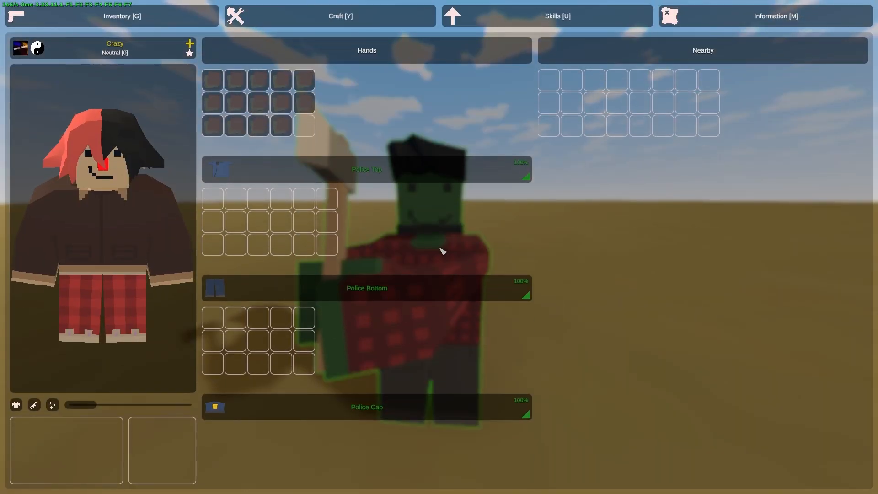
{"action": "key", "text": "g"}
Step: Talk to the tutorial NPC, open its vendor through the coupon code reply, try selling and buying Metal Scrap, and say Bye
{"action": "key", "text": "f"}
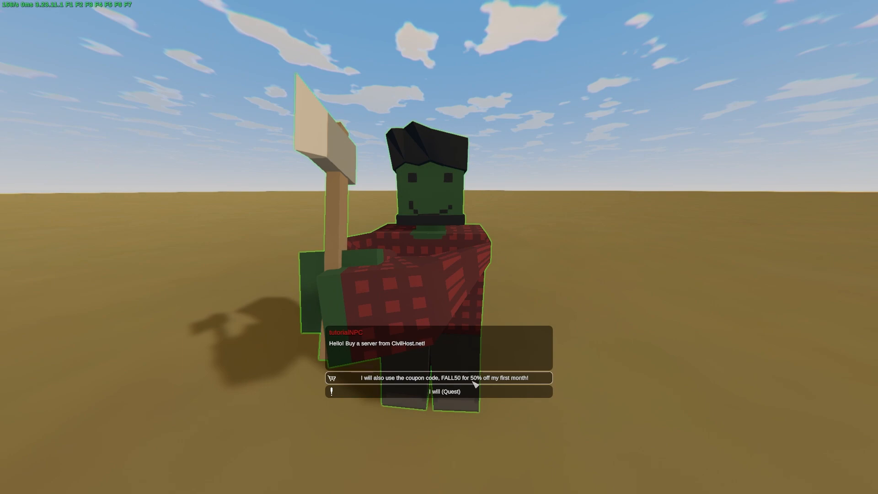
{"action": "left_click", "coordinate": [474, 382]}
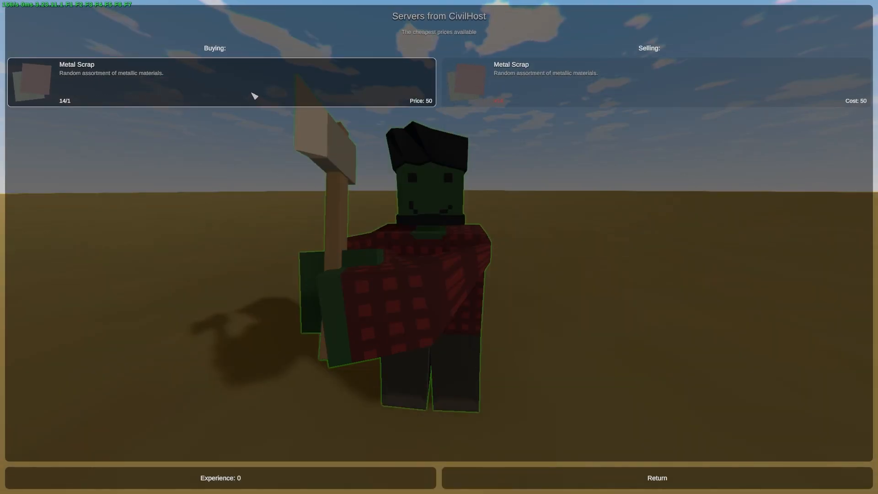
{"action": "left_click", "coordinate": [259, 81]}
{"action": "left_click", "coordinate": [258, 80]}
{"action": "left_click", "coordinate": [256, 79]}
{"action": "left_click", "coordinate": [535, 95]}
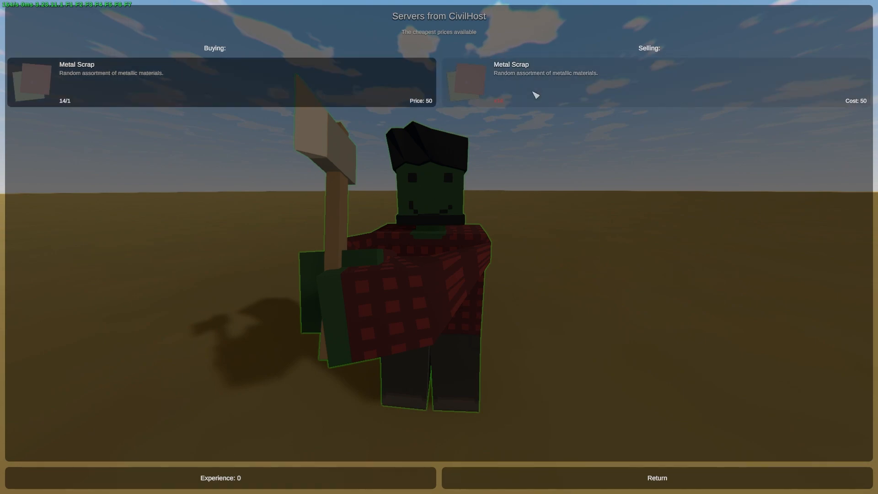
{"action": "key", "text": "Escape"}
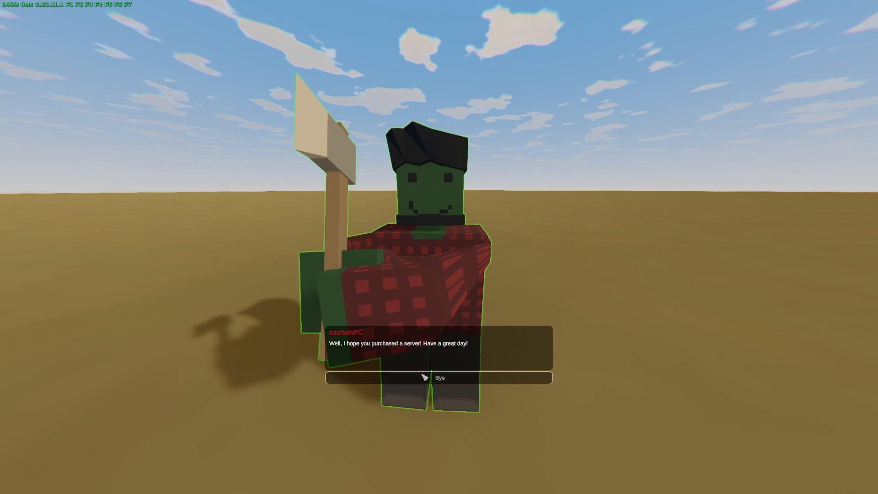
{"action": "left_click", "coordinate": [424, 377]}
Step: Reopen the NPC's vendor through the coupon code reply, leave it, and end the conversation with Bye
{"action": "key", "text": "f"}
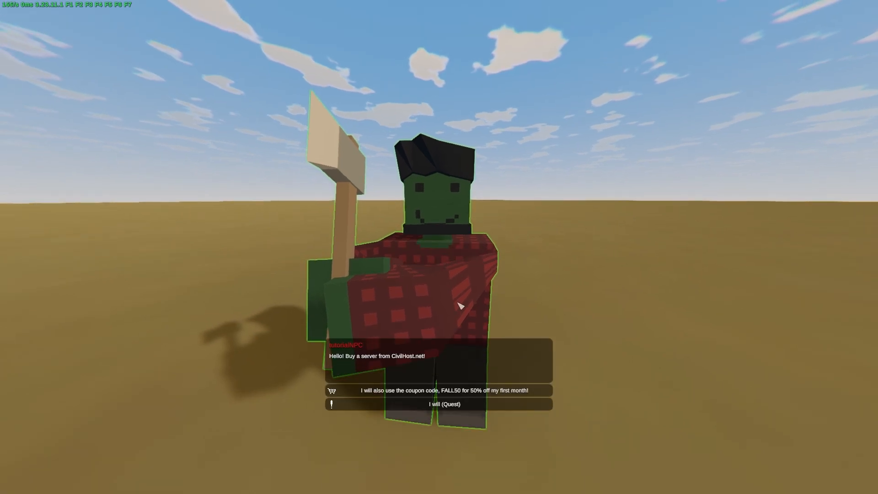
{"action": "left_click", "coordinate": [462, 391]}
{"action": "key", "text": "Escape"}
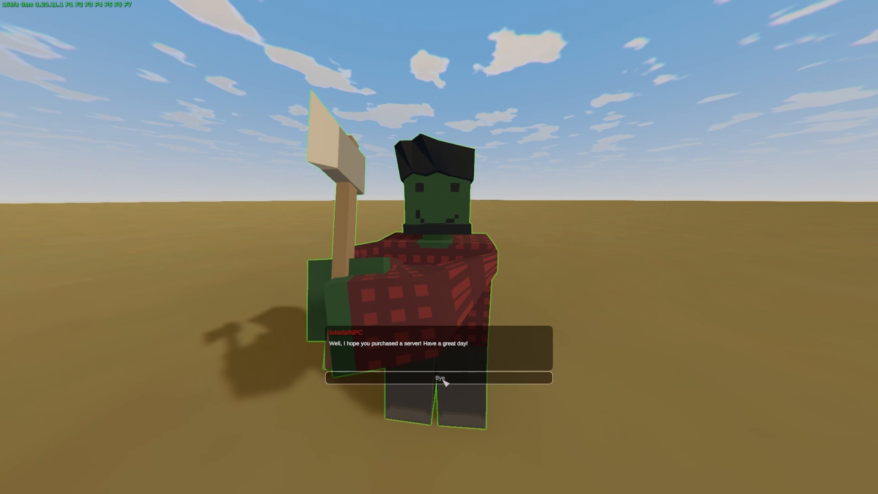
{"action": "left_click", "coordinate": [446, 375]}
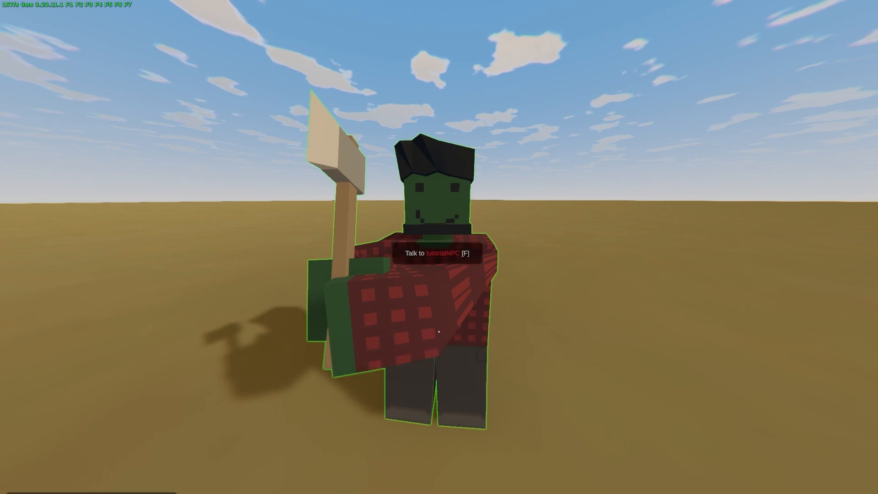
Step: Accept the "Quest for a free server" through the "I will (Quest)" reply and end the conversation
{"action": "key", "text": "f"}
{"action": "left_click", "coordinate": [444, 392]}
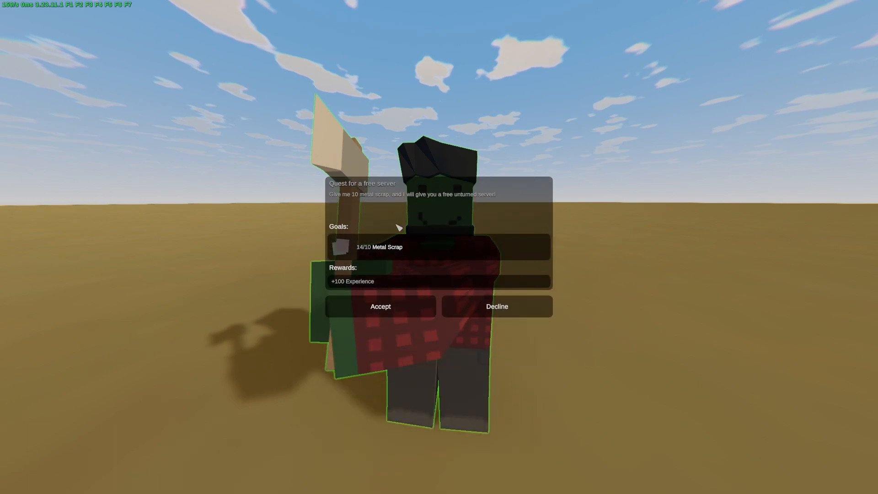
{"action": "left_click", "coordinate": [351, 320]}
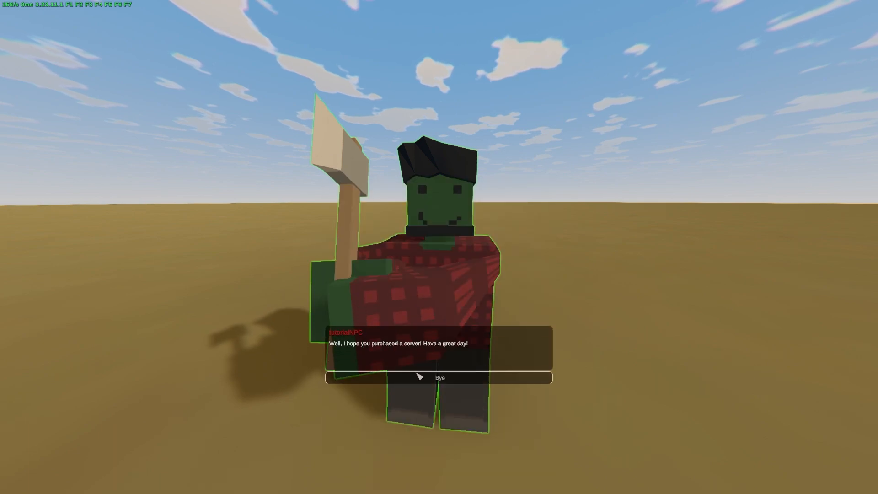
{"action": "left_click", "coordinate": [416, 376]}
Step: Review the goals and rewards of "Quest for a free server" in the player's quest list
{"action": "key", "text": "m"}
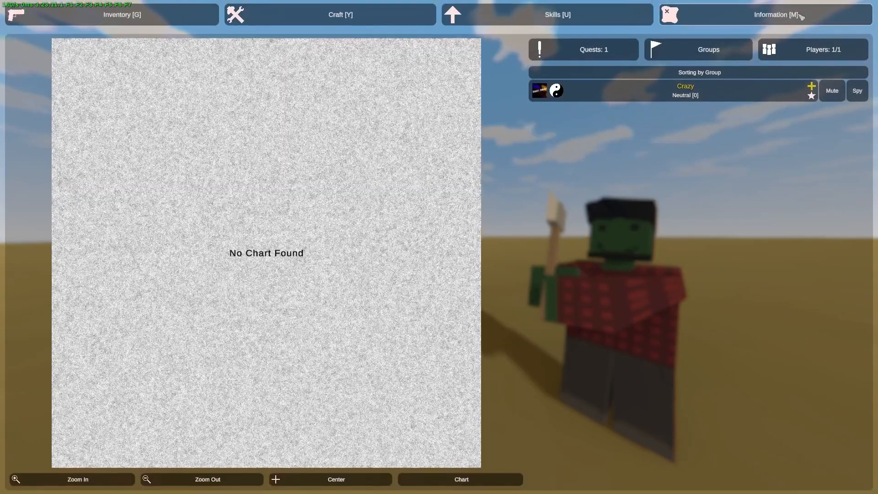
{"action": "left_click", "coordinate": [589, 50]}
{"action": "left_click", "coordinate": [663, 76]}
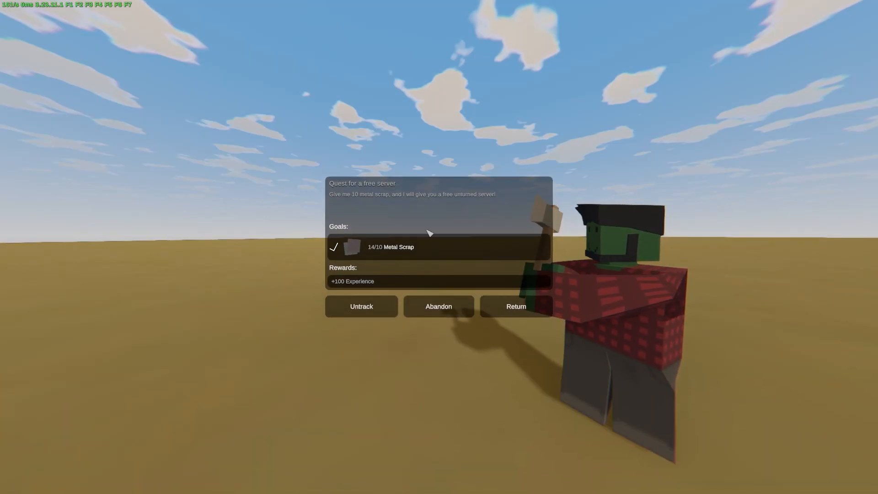
{"action": "left_click", "coordinate": [514, 307]}
{"action": "key", "text": "Escape"}
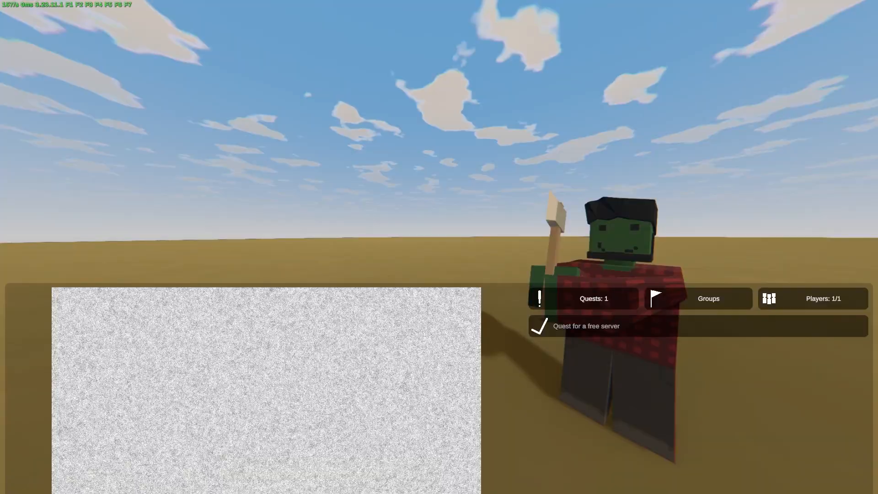
Step: Drop nine Metal Scrap from the inventory onto the ground to test the quest requirement
{"action": "key", "text": "g"}
{"action": "left_click", "coordinate": [288, 111], "text": "ctrl"}
{"action": "left_click", "coordinate": [278, 123], "text": "ctrl"}
{"action": "left_click", "coordinate": [260, 123], "text": "ctrl"}
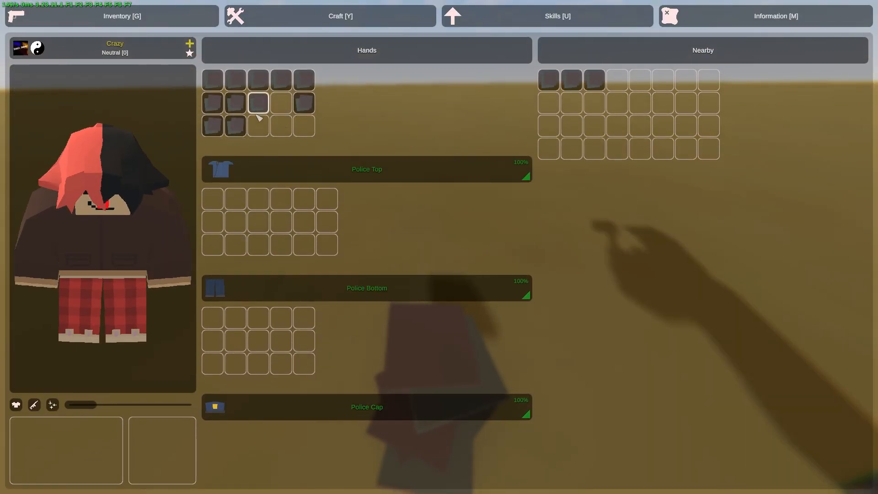
{"action": "left_click", "coordinate": [255, 113], "text": "ctrl"}
{"action": "left_click", "coordinate": [228, 112], "text": "ctrl"}
{"action": "left_click", "coordinate": [232, 123], "text": "ctrl"}
{"action": "left_click", "coordinate": [215, 124], "text": "ctrl"}
{"action": "left_click", "coordinate": [212, 104], "text": "ctrl"}
{"action": "left_click", "coordinate": [211, 85], "text": "ctrl"}
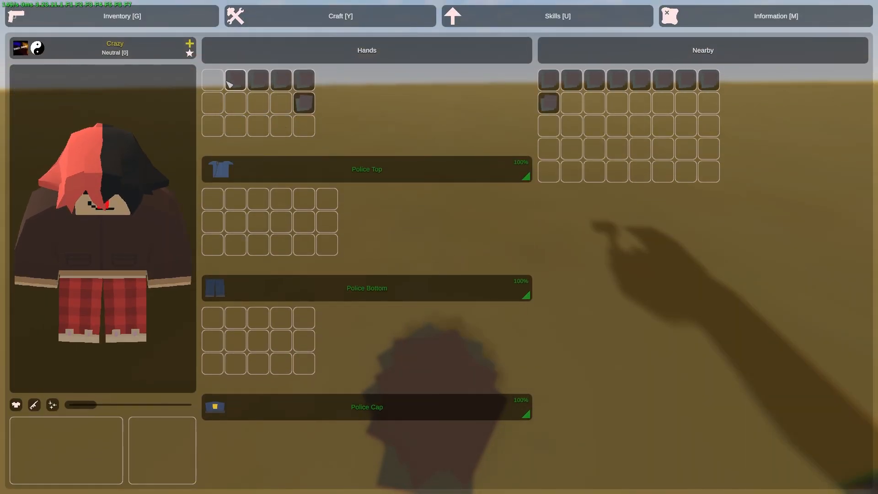
Step: Pick the dropped Metal Scrap back up from the ground
{"action": "key", "text": "g"}
{"action": "key", "text": "f"}
{"action": "key", "text": "f"}
{"action": "key", "text": "f"}
{"action": "key", "text": "f"}
{"action": "key", "text": "f"}
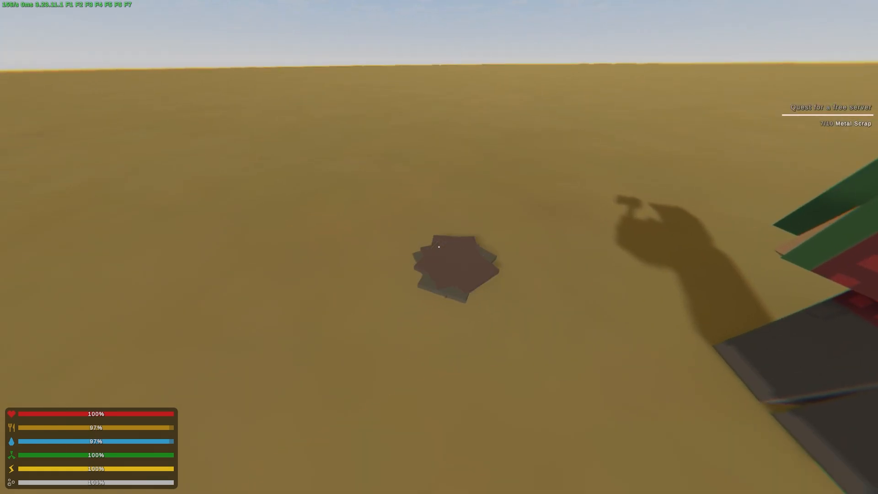
Step: Talk to the NPC, choose the "I will (Quest)" reply while the quest is active, continue and say Bye
{"action": "key", "text": "f"}
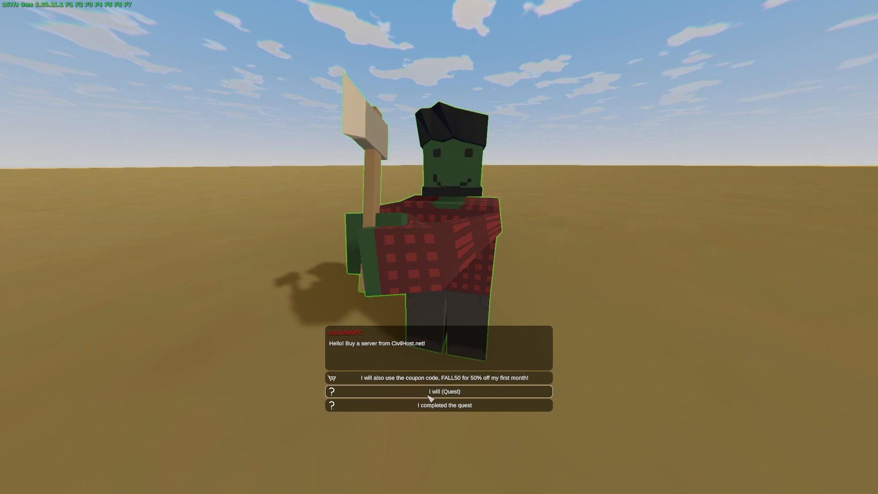
{"action": "left_click", "coordinate": [430, 393]}
{"action": "left_click", "coordinate": [443, 314]}
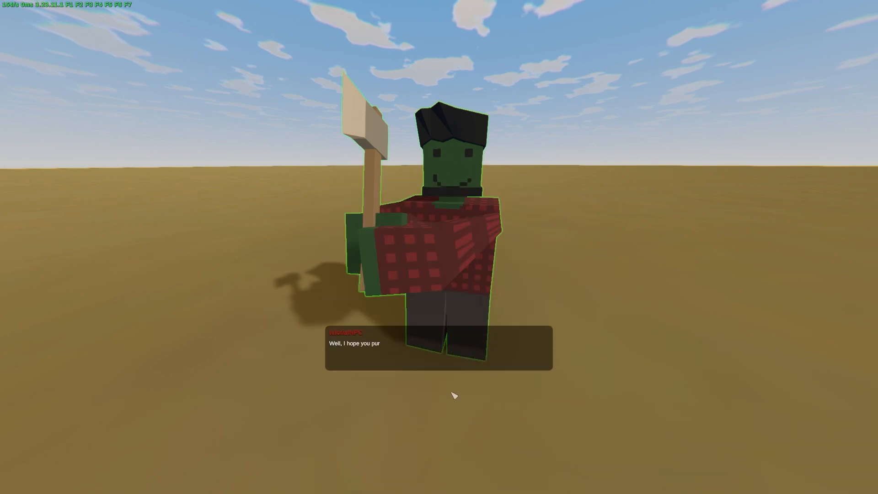
{"action": "left_click", "coordinate": [453, 377]}
Step: Turn in the quest through the "I completed the quest" reply, then check the player's inventory and skills
{"action": "key", "text": "f"}
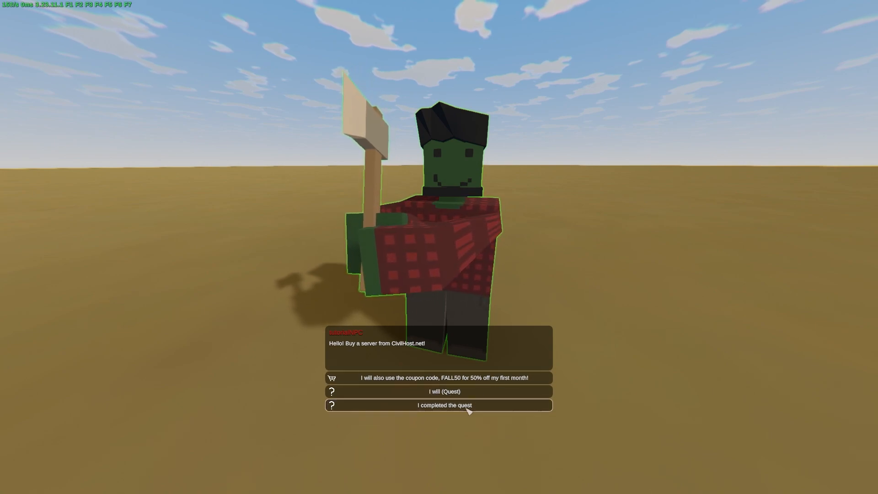
{"action": "left_click", "coordinate": [467, 410]}
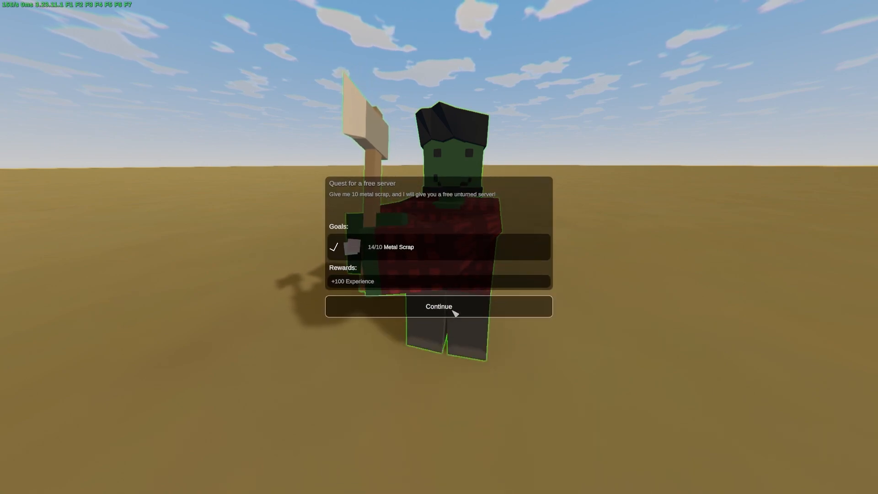
{"action": "left_click", "coordinate": [456, 313]}
{"action": "key", "text": "Escape"}
{"action": "key", "text": "g"}
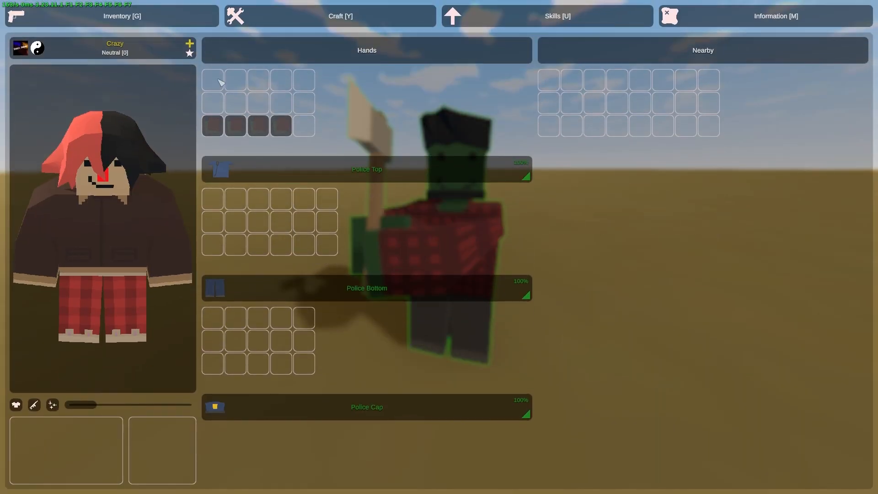
{"action": "key", "text": "g"}
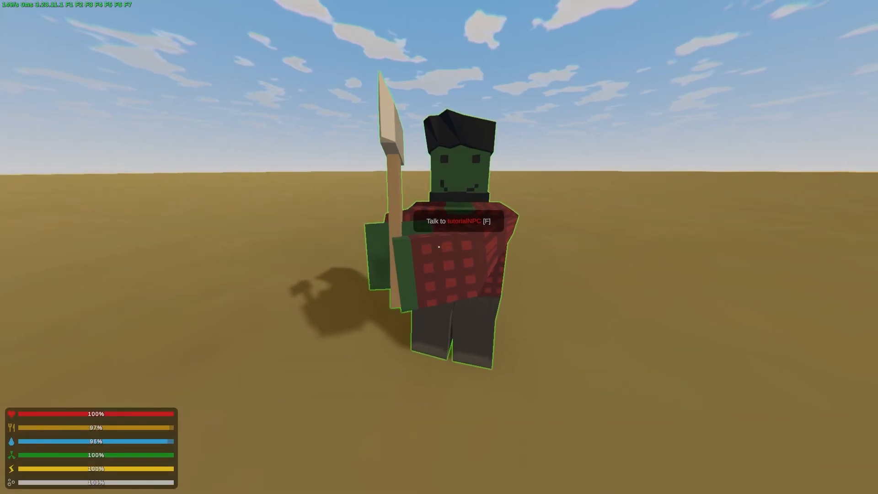
{"action": "key", "text": "u"}
{"action": "key", "text": "u"}
Step: Accept the NPC's quest again through the "I will (Quest)" reply and talk to the NPC once more
{"action": "key", "text": "f"}
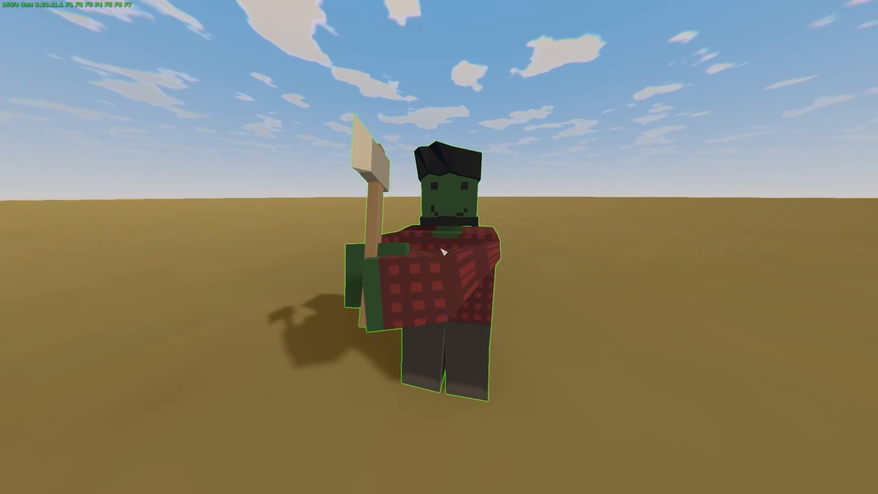
{"action": "left_click", "coordinate": [448, 391]}
{"action": "left_click", "coordinate": [368, 305]}
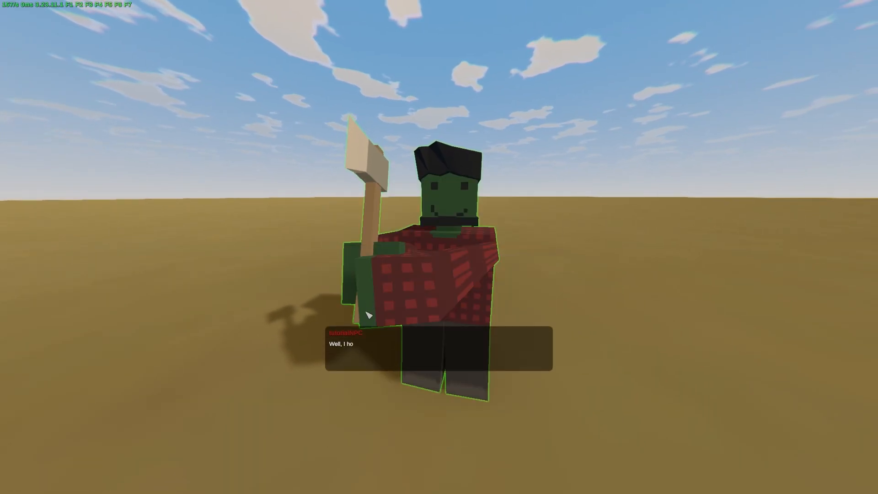
{"action": "left_click", "coordinate": [418, 379]}
{"action": "key", "text": "f"}
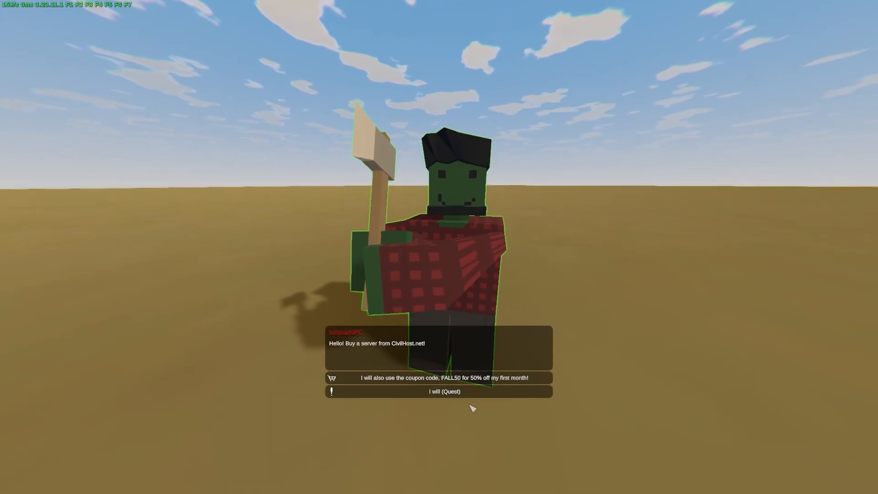
{"action": "left_click", "coordinate": [464, 379]}
Step: Step back from the NPC, give the player ten Metal Scrap with /give 67/10, and check the inventory
{"action": "key", "text": "s"}
{"action": "key", "text": "a"}
{"action": "key", "text": "d"}
{"action": "key", "text": "j"}
{"action": "key", "text": "Up"}
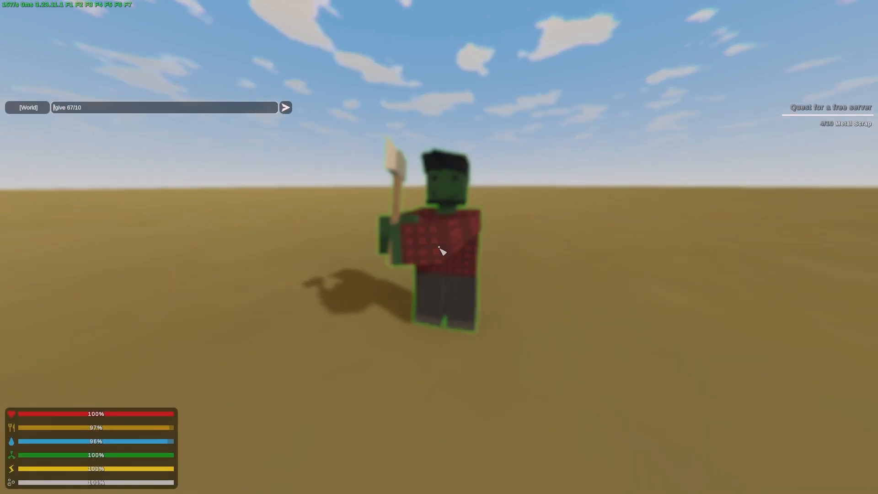
{"action": "key", "text": "Return"}
{"action": "key", "text": "g"}
{"action": "key", "text": "g"}
Step: Turn in the repeated quest through the "I completed the quest" reply and end the conversation with Bye
{"action": "key", "text": "f"}
{"action": "left_click", "coordinate": [434, 405]}
{"action": "left_click", "coordinate": [391, 307]}
{"action": "left_click", "coordinate": [389, 377]}
{"action": "key", "text": "w"}
{"action": "key", "text": "s"}
{"action": "key", "text": "w"}
Step: Switch to Unturned 3.0 NPC Maker and add a Has quest condition with progress status None to the "I will (Quest)" reply
{"action": "key", "text": "alt+Tab"}
{"action": "key", "text": "alt+Tab"}
{"action": "key", "text": "alt+Tab"}
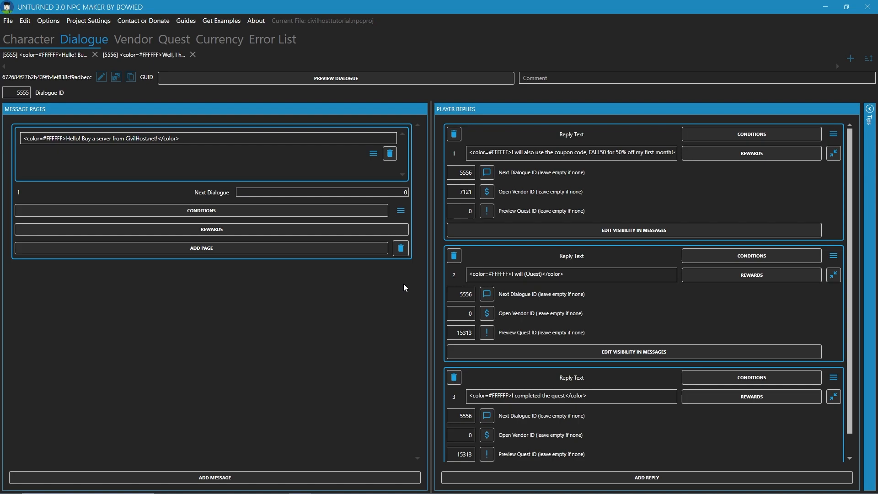
{"action": "scroll", "coordinate": [732, 284], "scroll_direction": "down", "scroll_amount": 1}
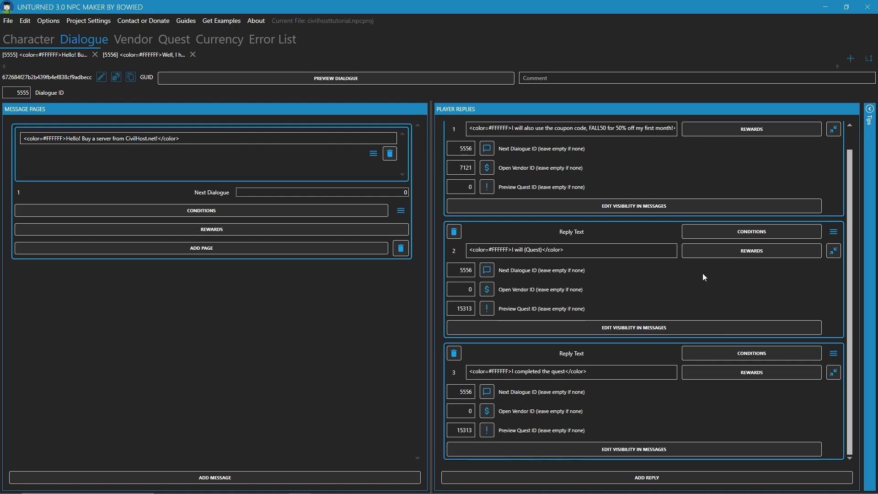
{"action": "left_click", "coordinate": [728, 230]}
{"action": "left_click", "coordinate": [448, 295]}
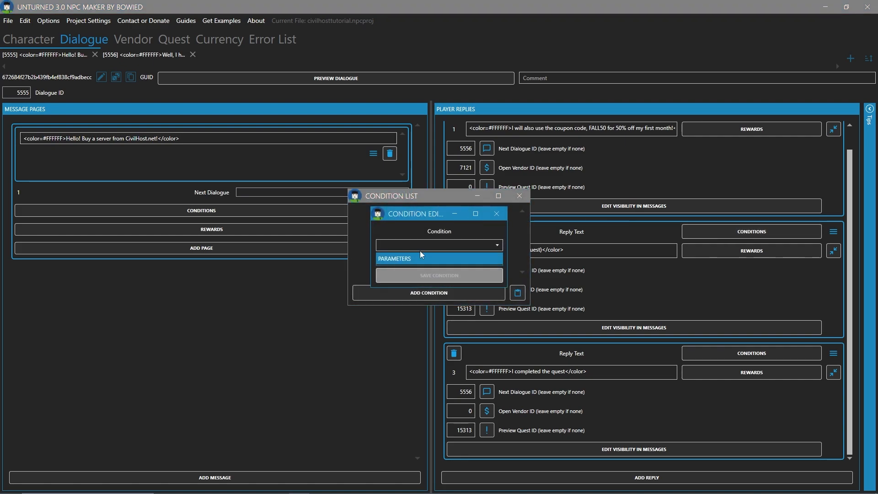
{"action": "left_click", "coordinate": [421, 247]}
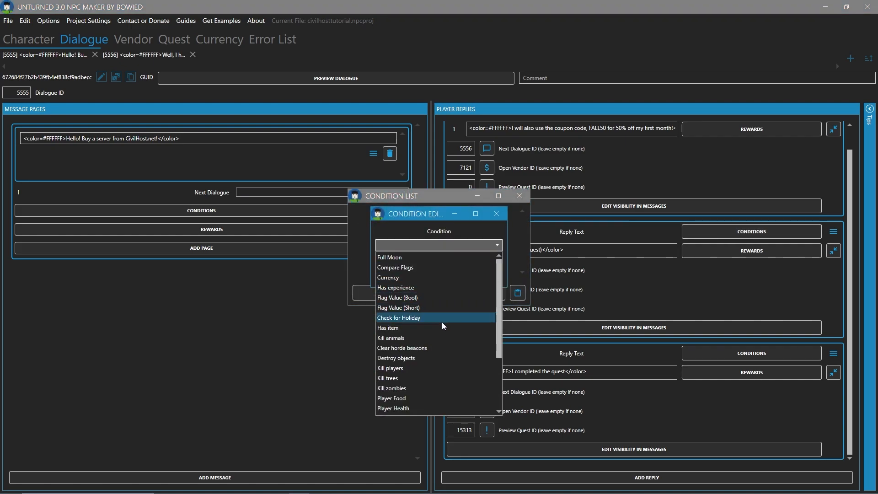
{"action": "scroll", "coordinate": [409, 377], "scroll_direction": "down", "scroll_amount": 3}
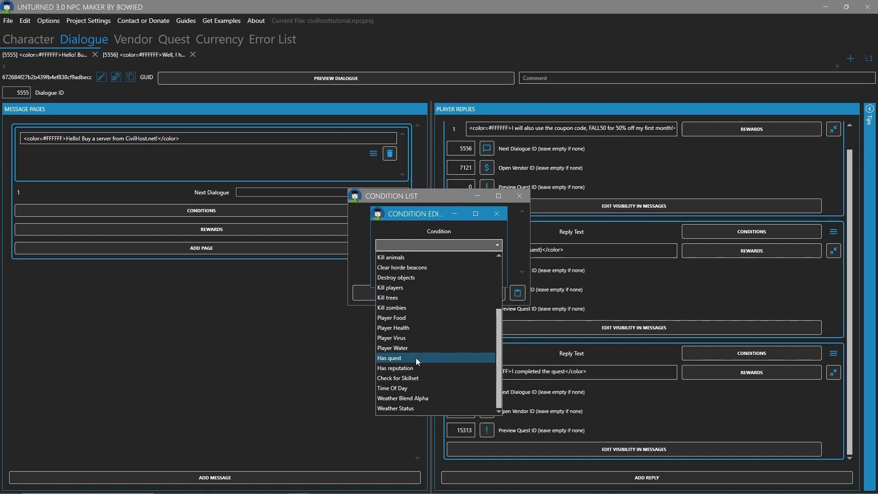
{"action": "left_click", "coordinate": [414, 358]}
{"action": "left_click", "coordinate": [478, 292]}
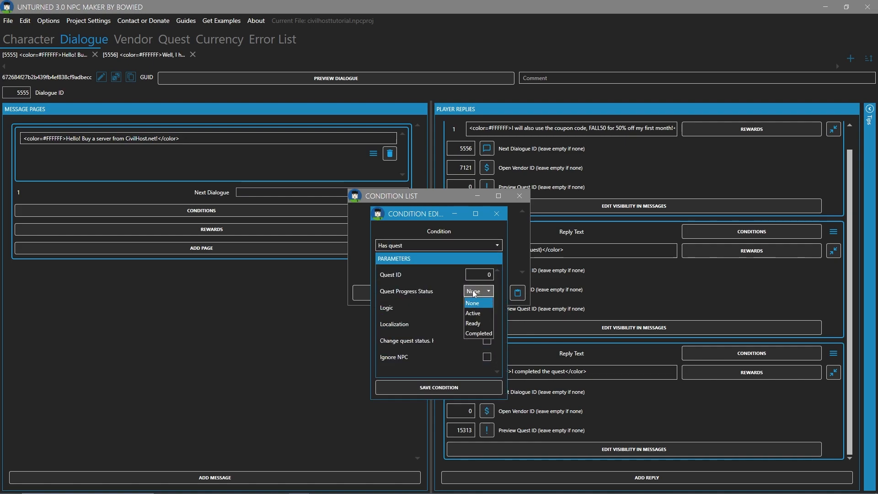
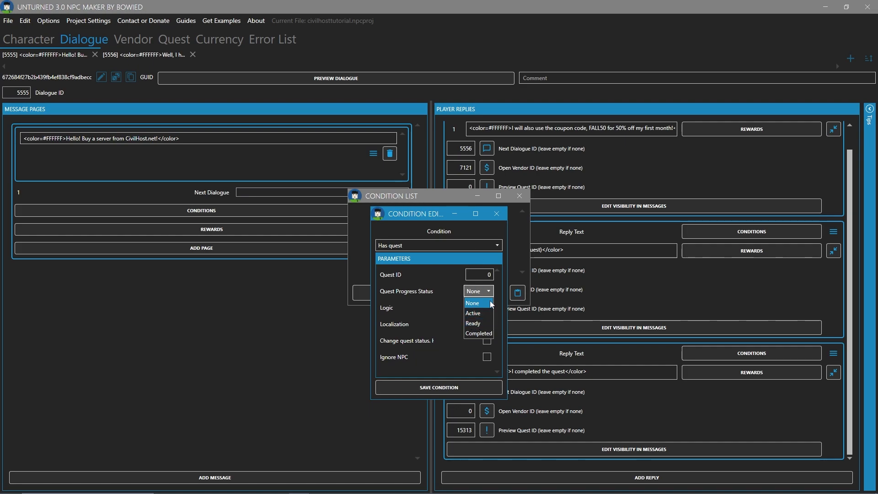
{"action": "left_click", "coordinate": [482, 304]}
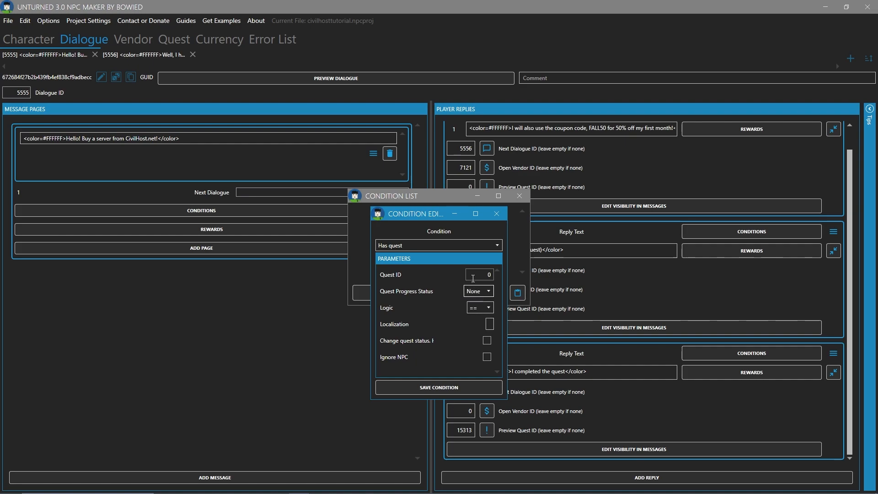
Step: Set the condition's quest ID to 15313, enable its change quest status option, and save the condition
{"action": "left_click_drag", "start_coordinate": [419, 213], "coordinate": [345, 197]}
{"action": "left_click", "coordinate": [405, 258]}
{"action": "type", "text": "15313"}
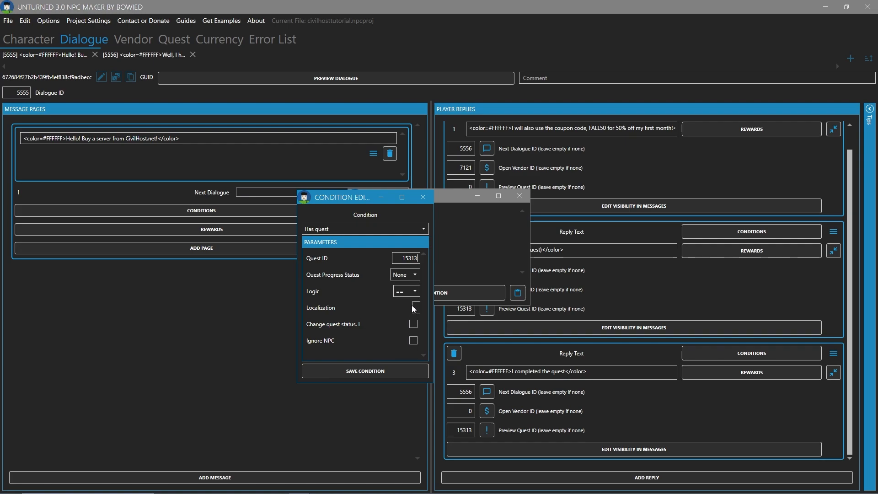
{"action": "left_click", "coordinate": [403, 278]}
{"action": "left_click", "coordinate": [403, 279]}
{"action": "left_click", "coordinate": [412, 292]}
{"action": "left_click", "coordinate": [412, 299]}
Step: Remove the Add quest to player reward from the "I will (Quest)" reply and save the project
{"action": "left_click", "coordinate": [741, 251]}
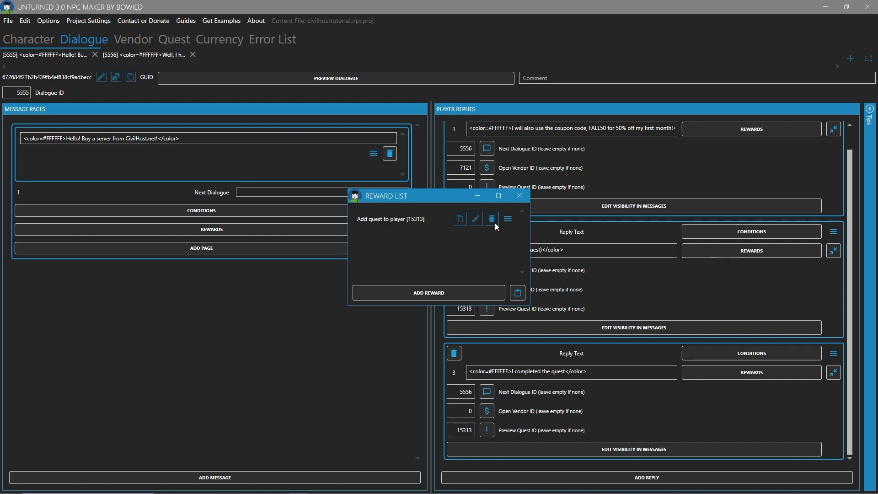
{"action": "left_click", "coordinate": [519, 196]}
{"action": "key", "text": "ctrl+s"}
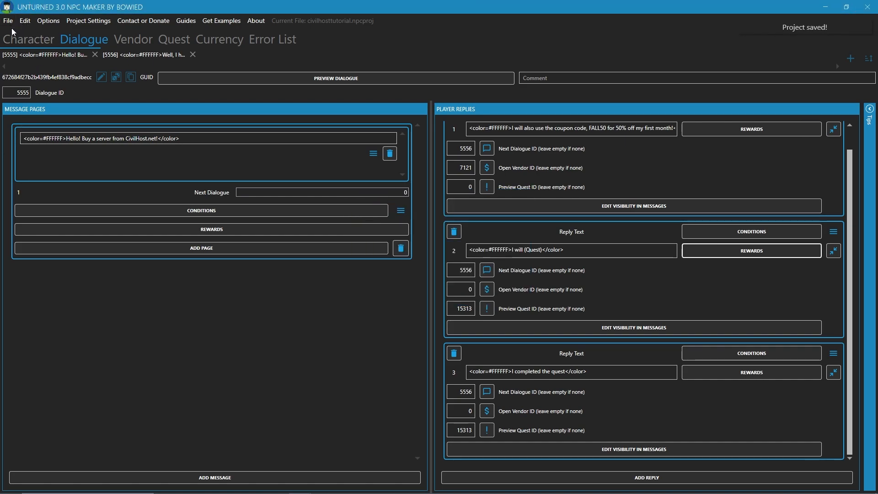
Step: Try to export the NPCs to Unturned, then read the Error List and return to the dialogue
{"action": "left_click", "coordinate": [13, 25]}
{"action": "left_click", "coordinate": [45, 140]}
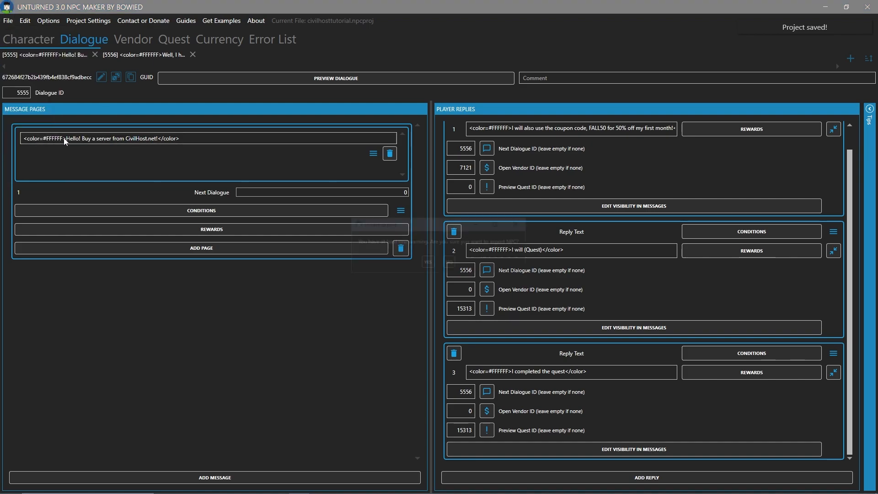
{"action": "left_click", "coordinate": [519, 224]}
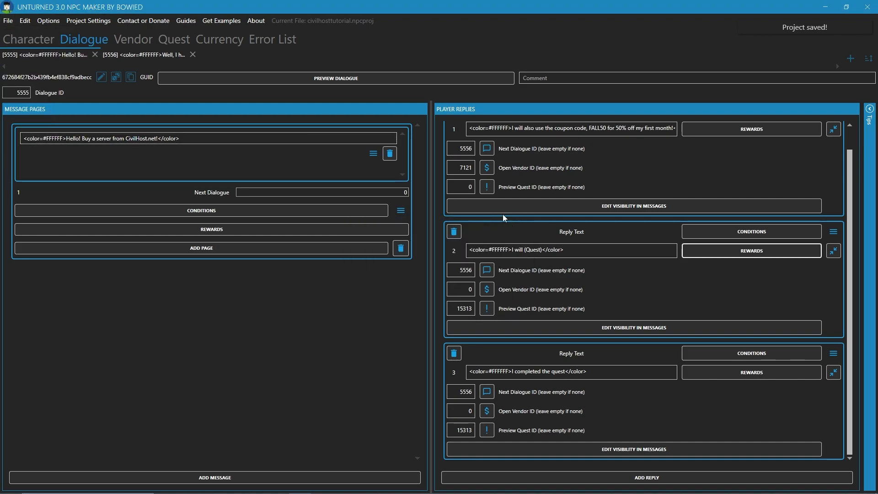
{"action": "left_click", "coordinate": [293, 41]}
{"action": "left_click", "coordinate": [285, 68]}
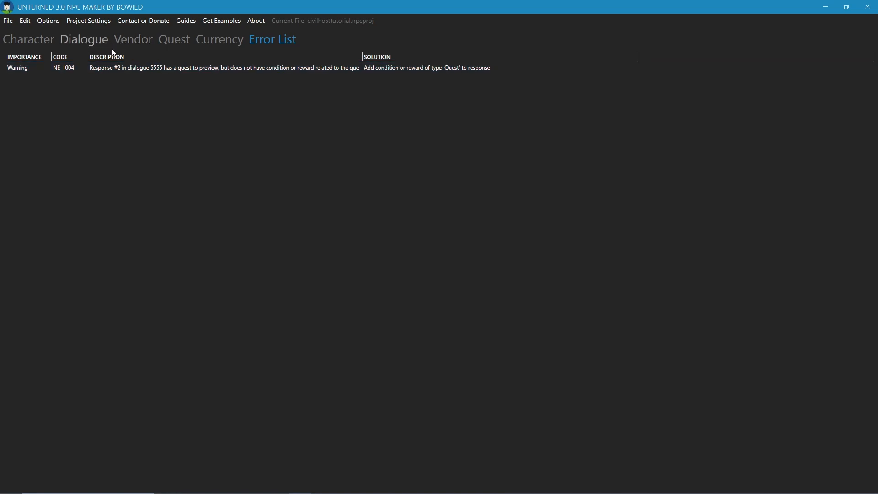
{"action": "left_click", "coordinate": [83, 40]}
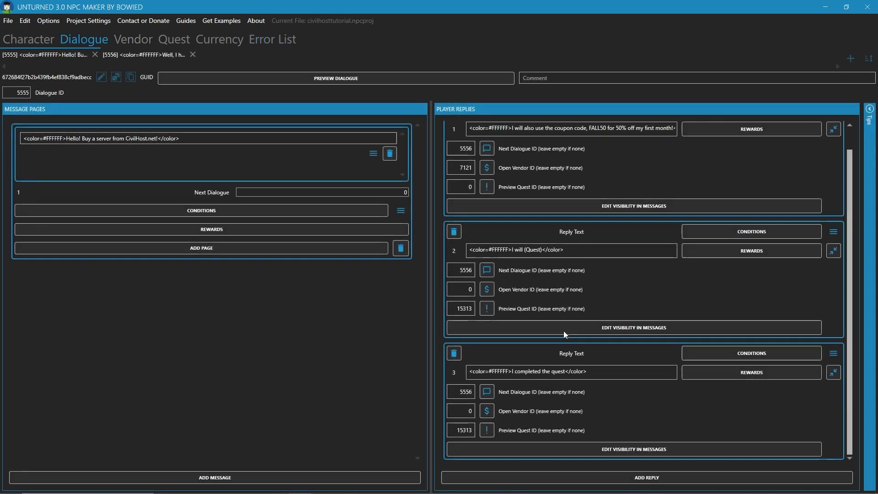
Step: Check the conditions of the "I will (Quest)" reply, then add an Add quest to player reward with quest ID 15313
{"action": "left_click", "coordinate": [729, 236]}
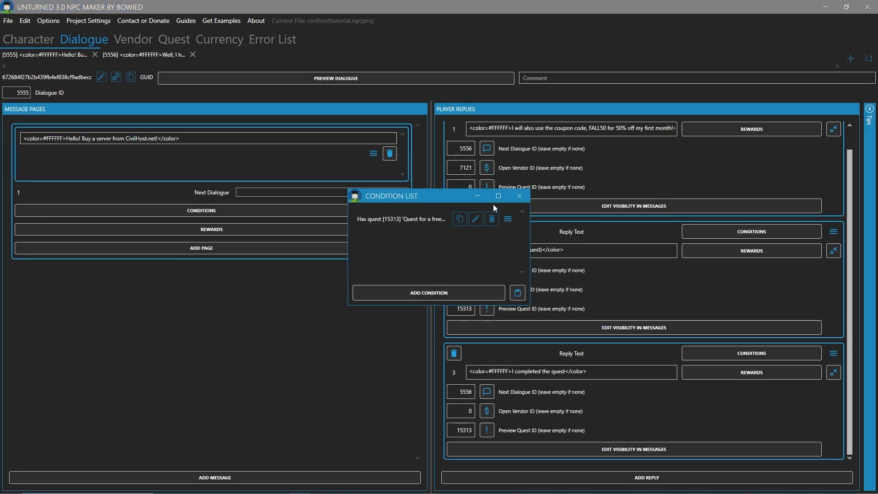
{"action": "left_click", "coordinate": [519, 196]}
{"action": "left_click", "coordinate": [752, 251]}
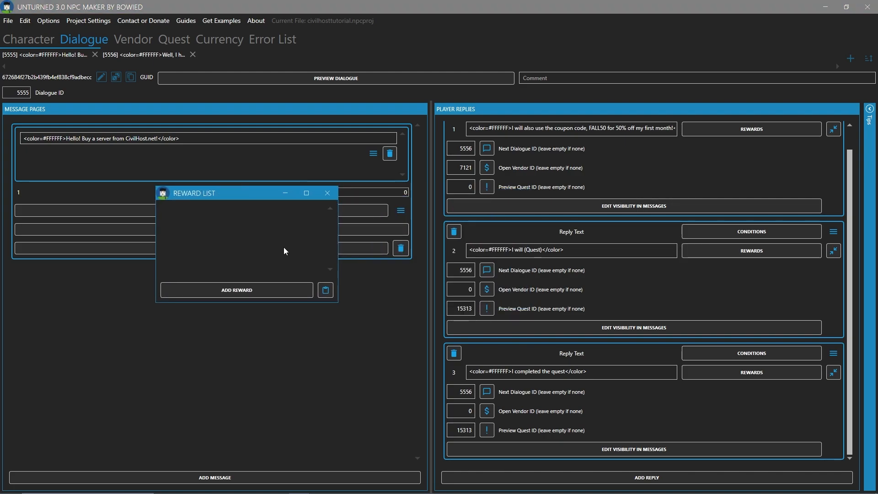
{"action": "left_click", "coordinate": [276, 288]}
{"action": "left_click", "coordinate": [254, 242]}
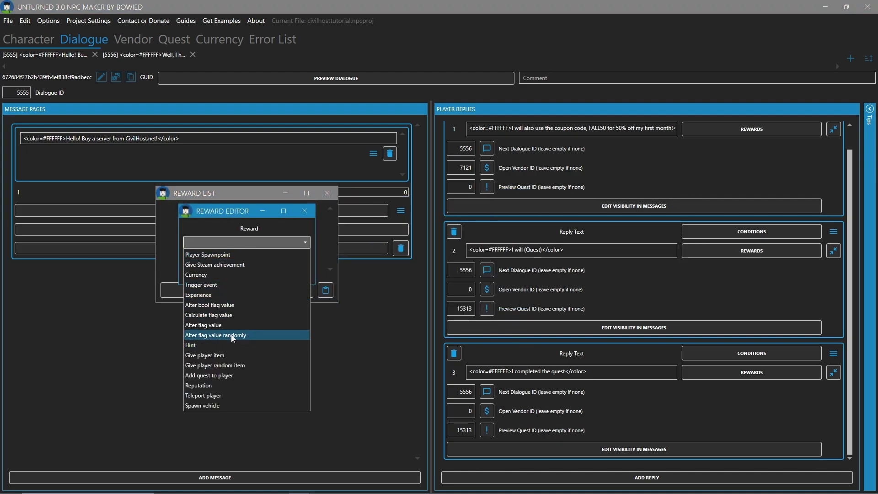
{"action": "left_click", "coordinate": [221, 376]}
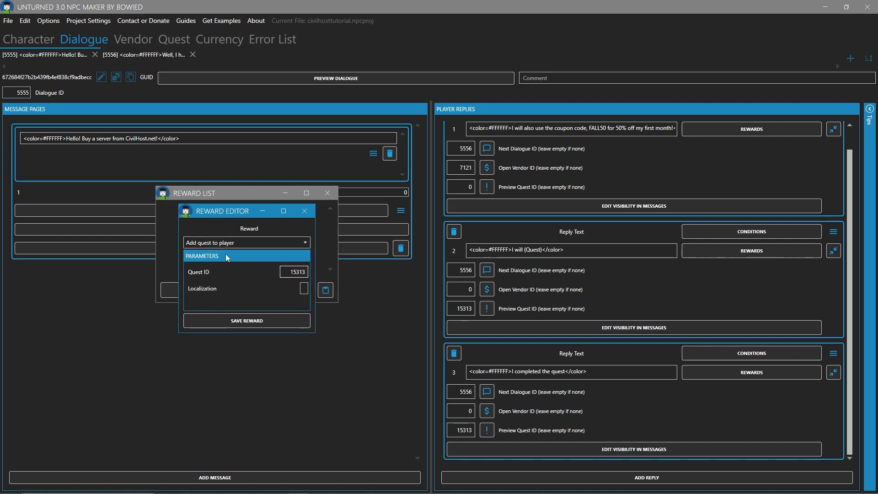
{"action": "left_click", "coordinate": [227, 320]}
{"action": "left_click", "coordinate": [327, 193]}
Step: Recheck the Error List, return to the dialogue and export the NPCs to Unturned
{"action": "left_click", "coordinate": [257, 35]}
{"action": "left_click", "coordinate": [51, 38]}
{"action": "left_click", "coordinate": [64, 38]}
{"action": "left_click", "coordinate": [4, 23]}
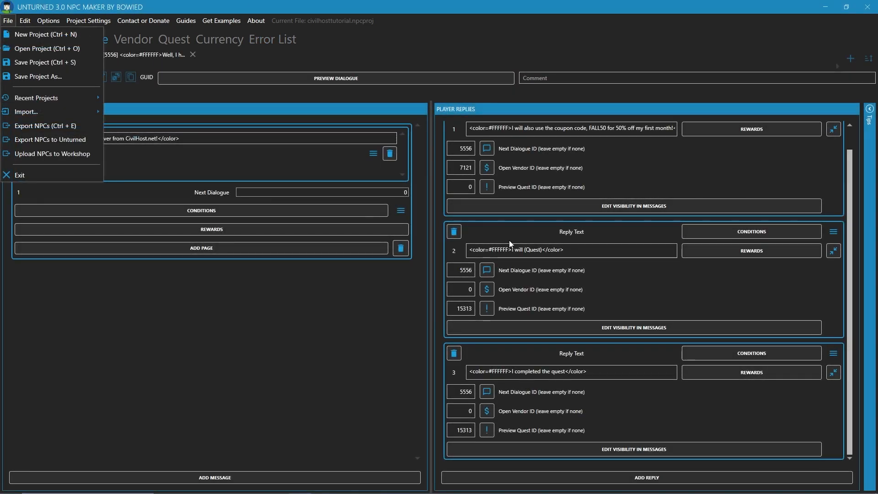
{"action": "left_click", "coordinate": [49, 140]}
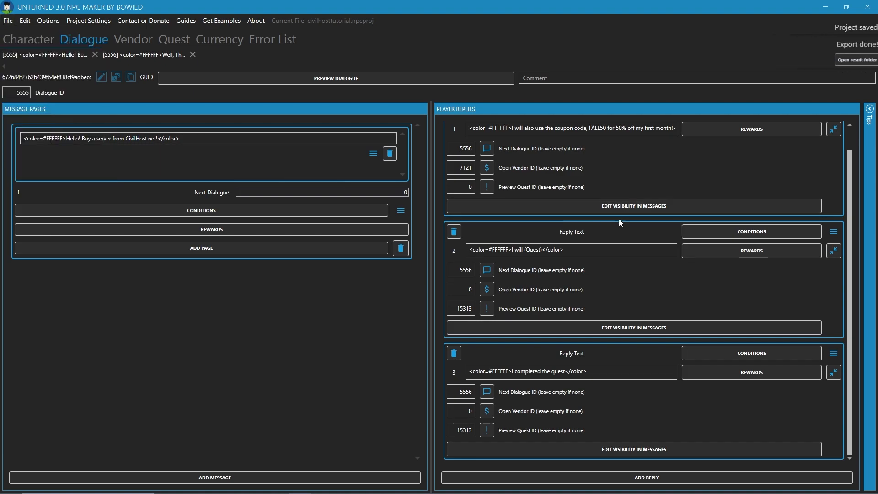
Step: Open the export result folder, go to its Sandbox folder, and switch to Unturned
{"action": "left_click", "coordinate": [797, 61]}
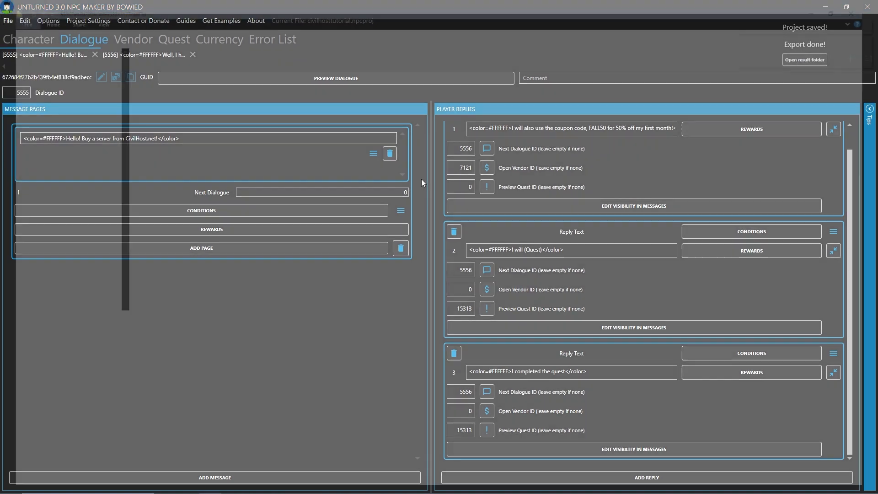
{"action": "left_click", "coordinate": [297, 31]}
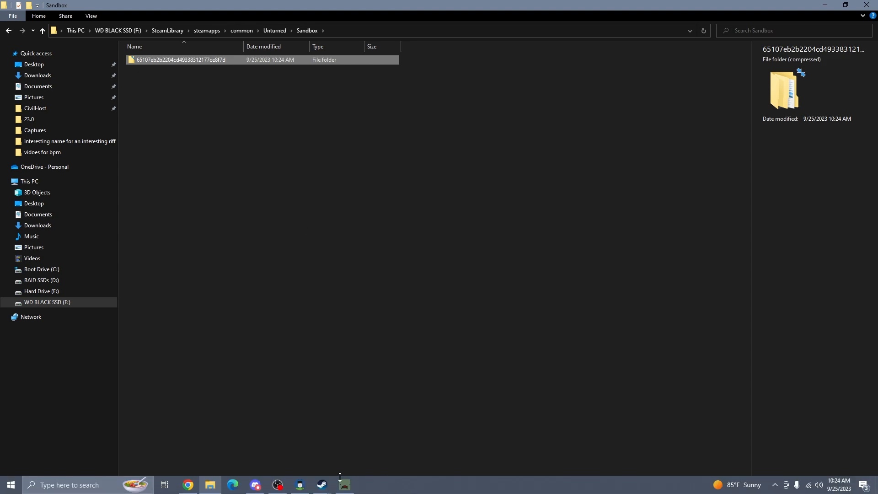
{"action": "left_click", "coordinate": [344, 485]}
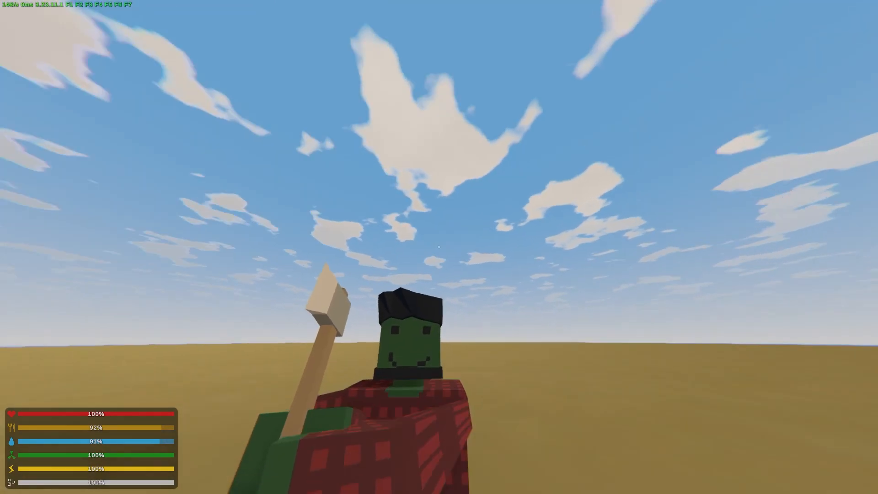
Step: Talk to the tutorial NPC twice to check its offered replies, then leave the game to the main menu
{"action": "key", "text": "f"}
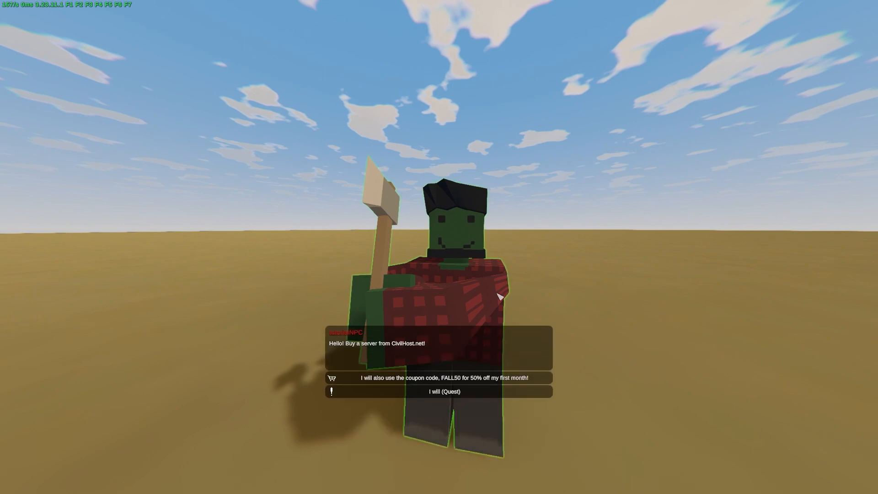
{"action": "key", "text": "Escape"}
{"action": "key", "text": "s"}
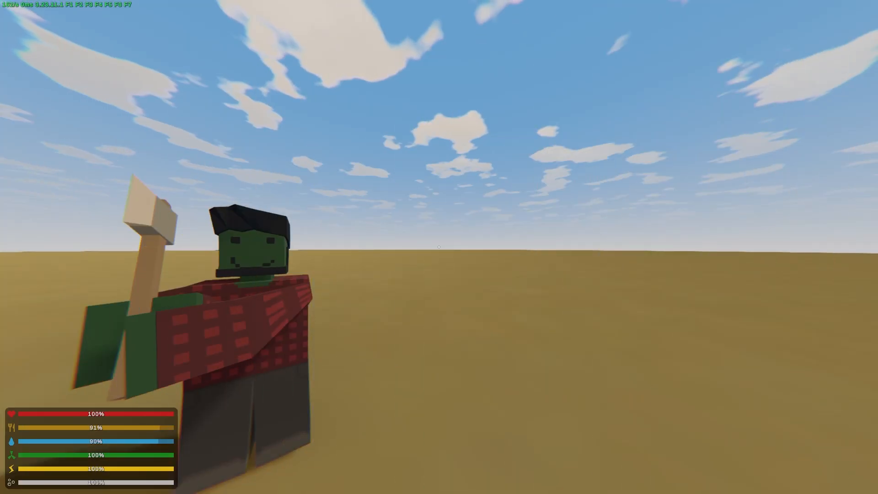
{"action": "key", "text": "s"}
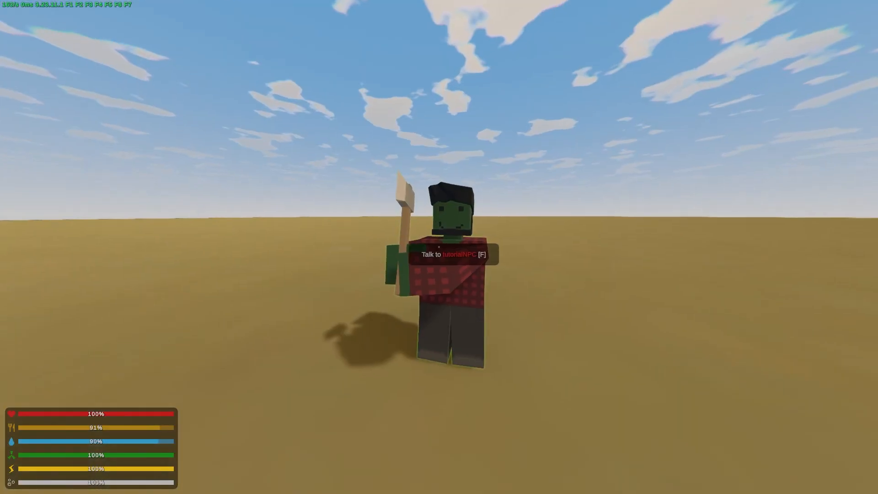
{"action": "key", "text": "f"}
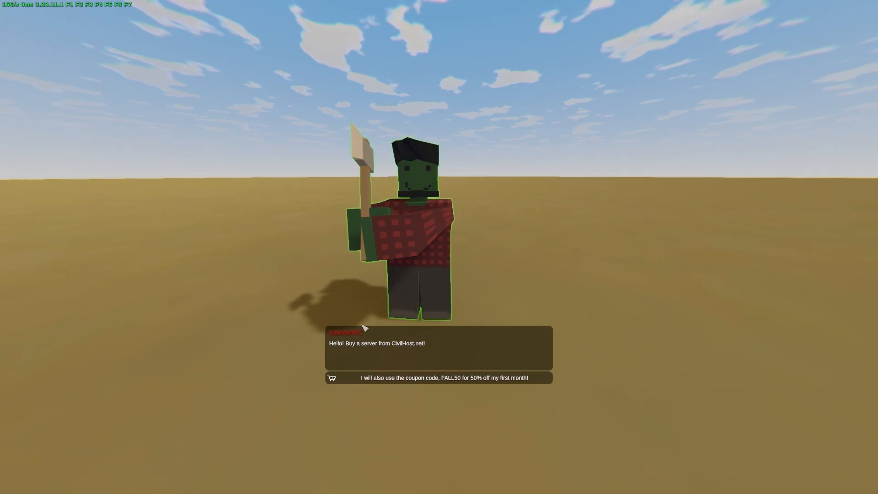
{"action": "key", "text": "Escape"}
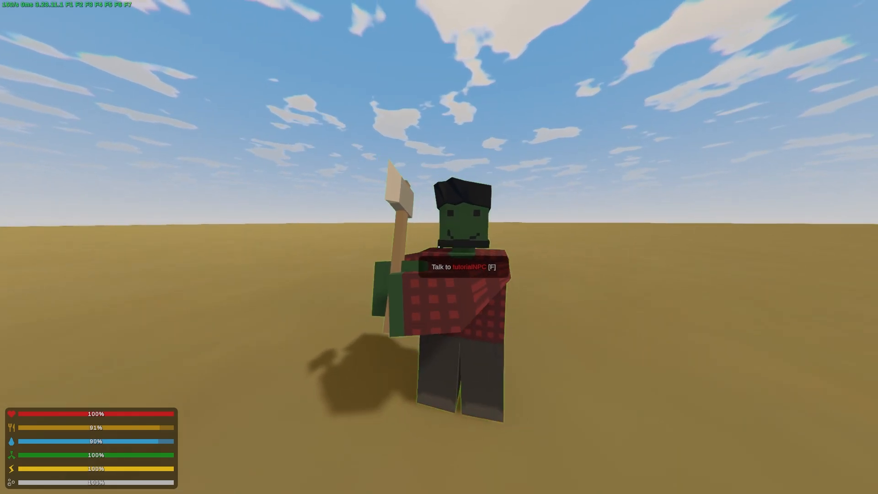
{"action": "key", "text": "Escape"}
{"action": "left_click", "coordinate": [462, 328]}
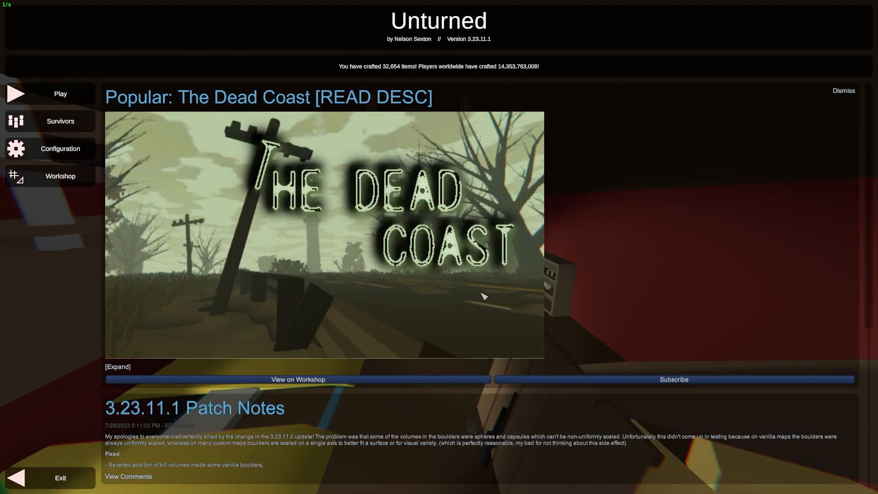
Step: Switch to NPC Maker, inspect the progress status options in the reply's Has quest condition, and close the editor without changes
{"action": "key", "text": "alt+Tab"}
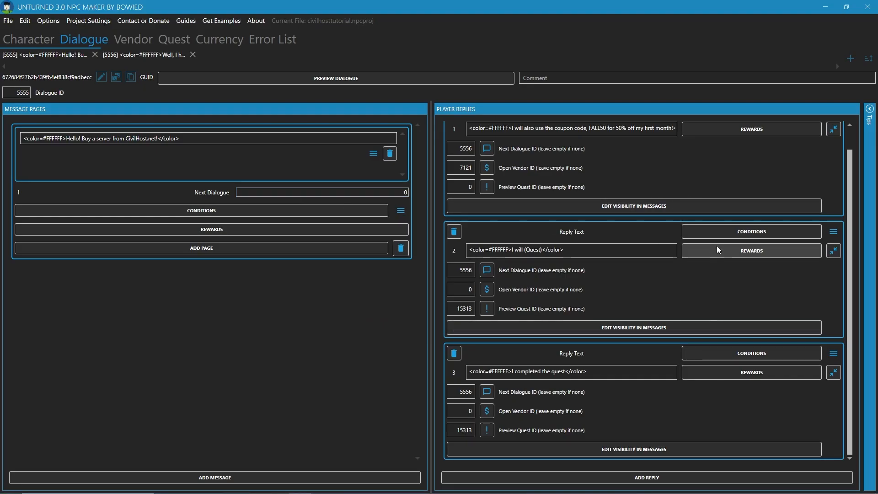
{"action": "left_click", "coordinate": [713, 231]}
{"action": "left_click", "coordinate": [474, 220]}
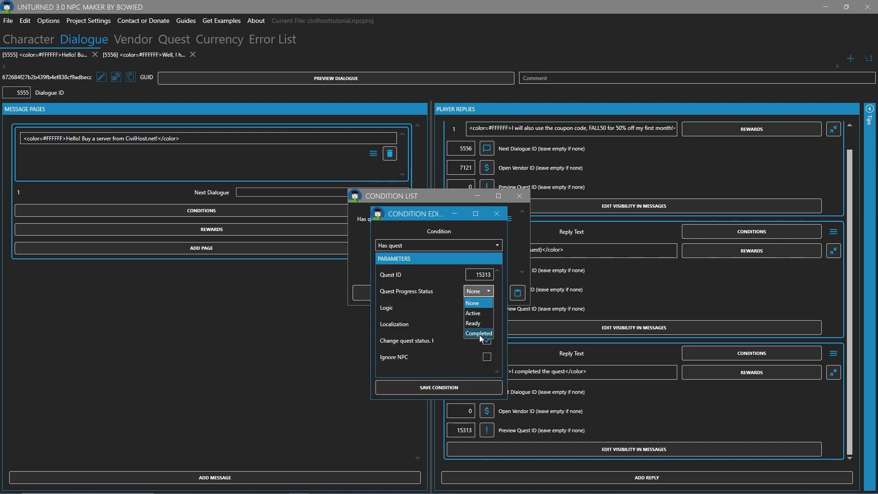
{"action": "left_click", "coordinate": [500, 217]}
{"action": "left_click", "coordinate": [498, 213]}
Step: Switch back to Unturned and start a singleplayer game on the Test map
{"action": "key", "text": "alt+Tab"}
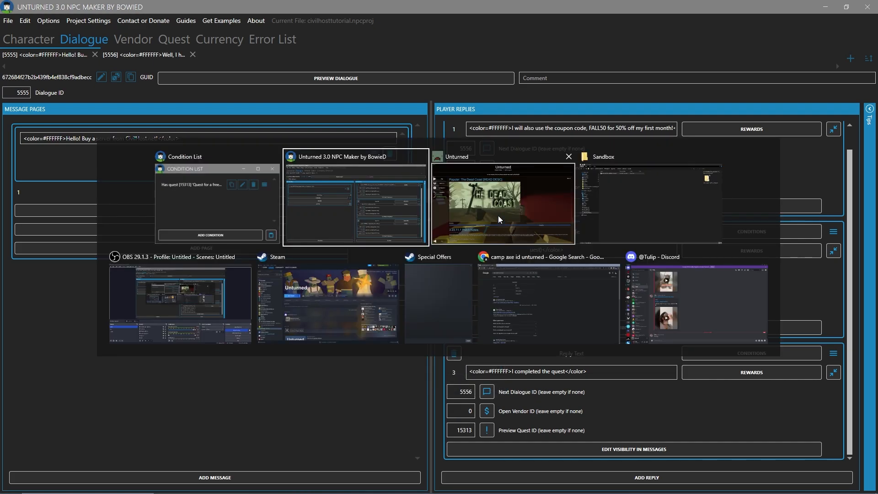
{"action": "left_click", "coordinate": [19, 92]}
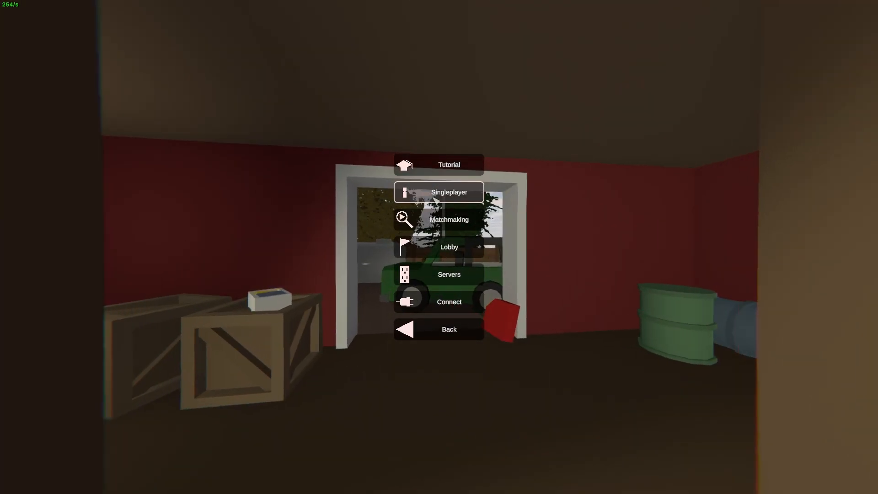
{"action": "left_click", "coordinate": [439, 192]}
{"action": "left_click", "coordinate": [345, 234]}
{"action": "left_click", "coordinate": [333, 236]}
{"action": "left_click", "coordinate": [340, 149]}
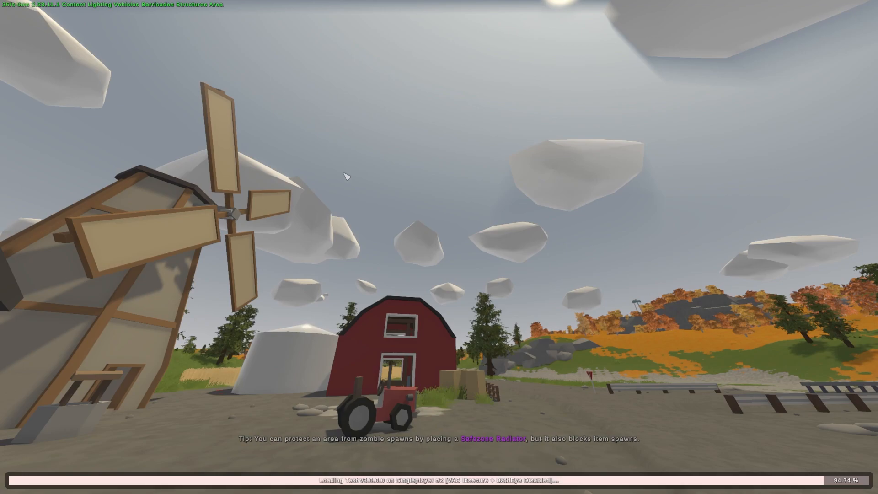
Step: Check the tutorial NPC's offered replies, leave the dialogue, and run the previous chat command again
{"action": "key", "text": "f"}
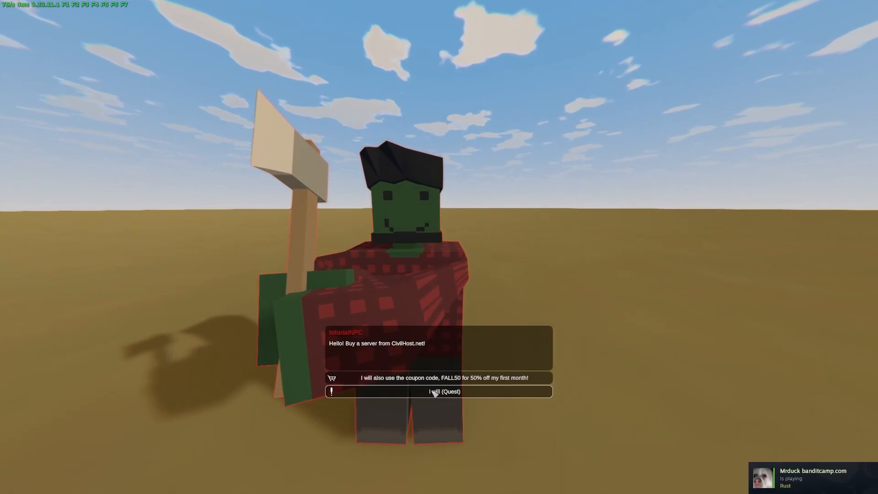
{"action": "key", "text": "Escape"}
{"action": "key", "text": "s"}
{"action": "key", "text": "j"}
{"action": "key", "text": "Up"}
{"action": "key", "text": "Return"}
{"action": "key", "text": "w"}
Step: Talk to the tutorial NPC again and accept its quest with the "I will (Quest)" reply
{"action": "key", "text": "f"}
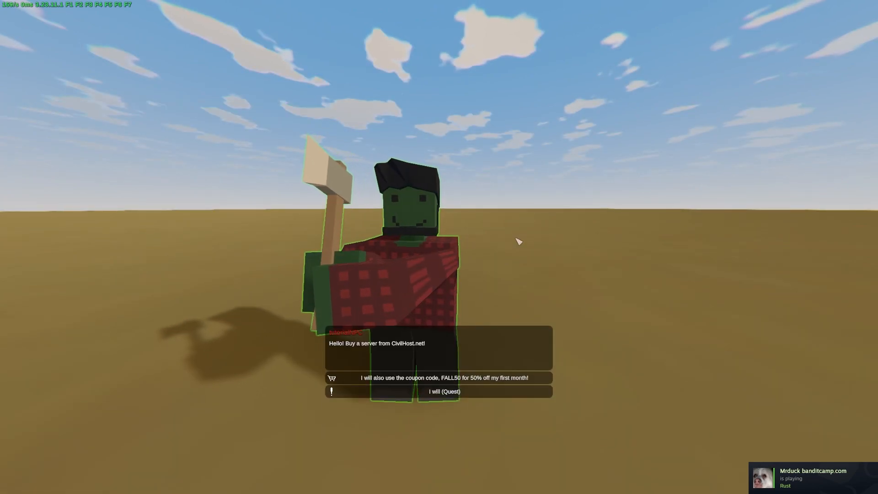
{"action": "left_click", "coordinate": [491, 396]}
{"action": "left_click", "coordinate": [401, 315]}
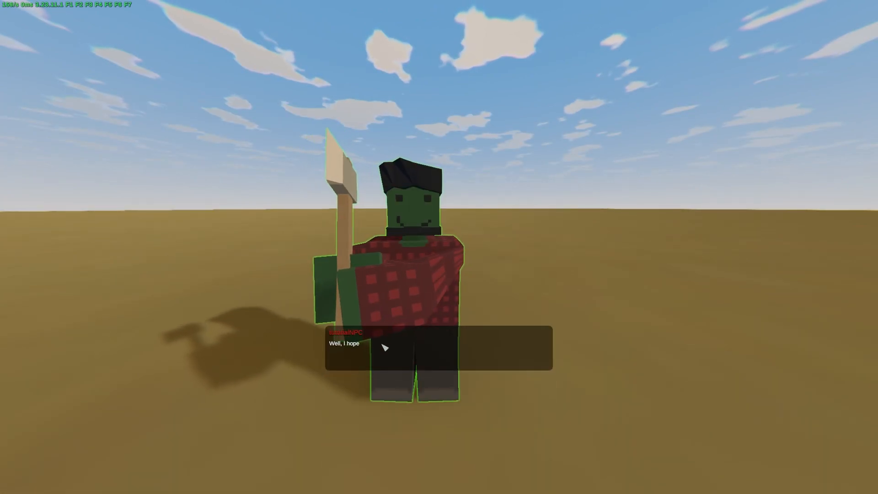
{"action": "left_click", "coordinate": [394, 378]}
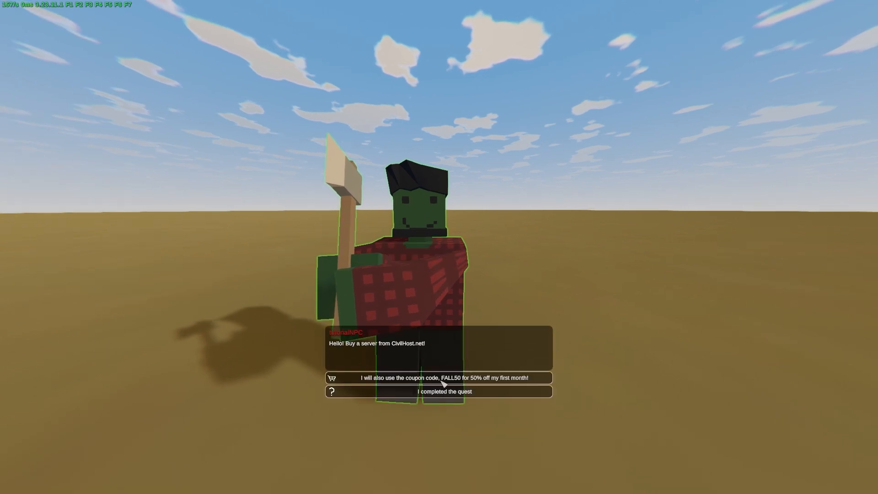
Step: Turn in the quest with the "I completed the quest" reply and finish the closing dialogue
{"action": "left_click", "coordinate": [418, 391]}
{"action": "left_click", "coordinate": [388, 313]}
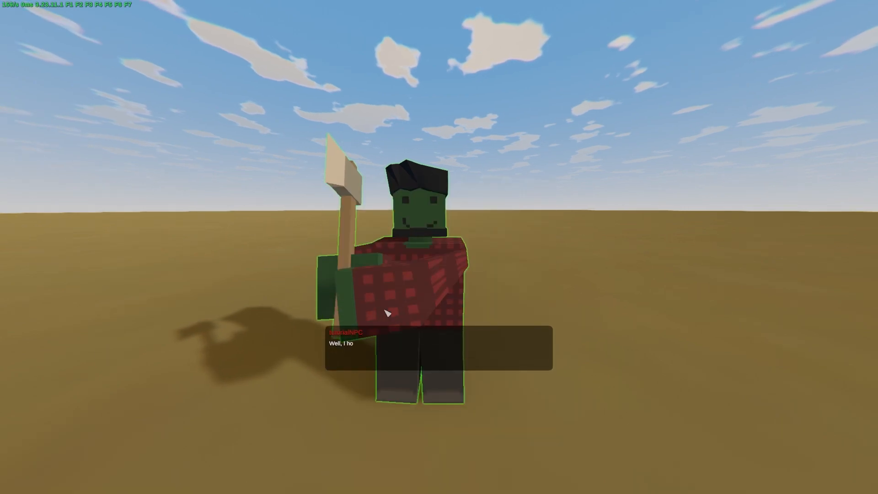
{"action": "left_click", "coordinate": [448, 379]}
Step: Open the NPC's vendor through the coupon code reply, test buying and selling Metal Scrap several times, and close the vendor
{"action": "key", "text": "f"}
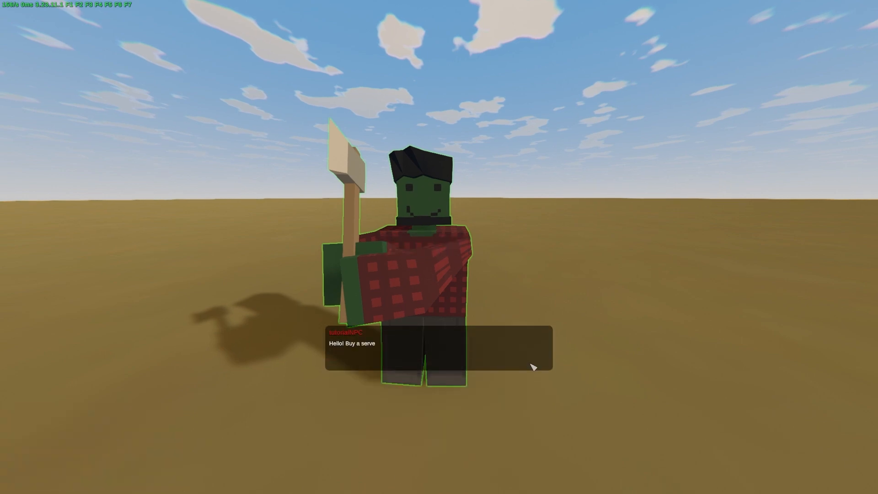
{"action": "left_click", "coordinate": [538, 378]}
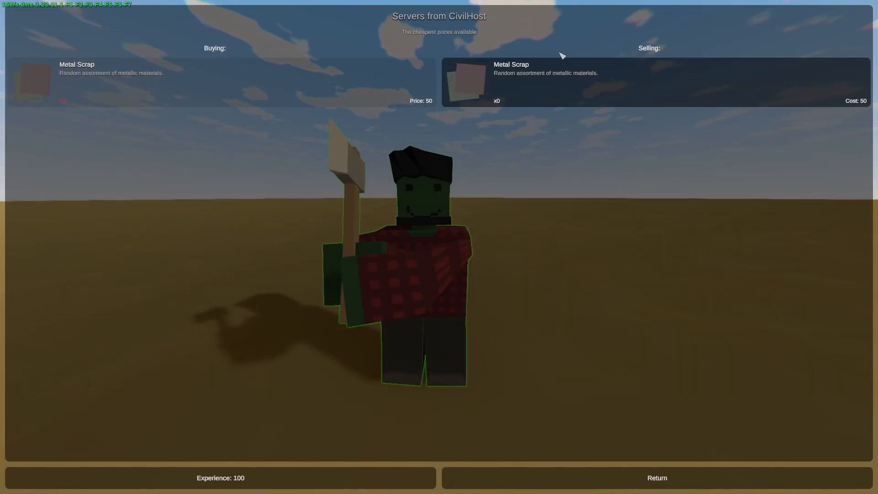
{"action": "left_click", "coordinate": [640, 97]}
{"action": "left_click", "coordinate": [643, 97]}
{"action": "double_click", "coordinate": [403, 94]}
{"action": "double_click", "coordinate": [501, 97]}
{"action": "double_click", "coordinate": [402, 97]}
{"action": "double_click", "coordinate": [499, 100]}
{"action": "double_click", "coordinate": [402, 98]}
{"action": "double_click", "coordinate": [507, 101]}
{"action": "key", "text": "Escape"}
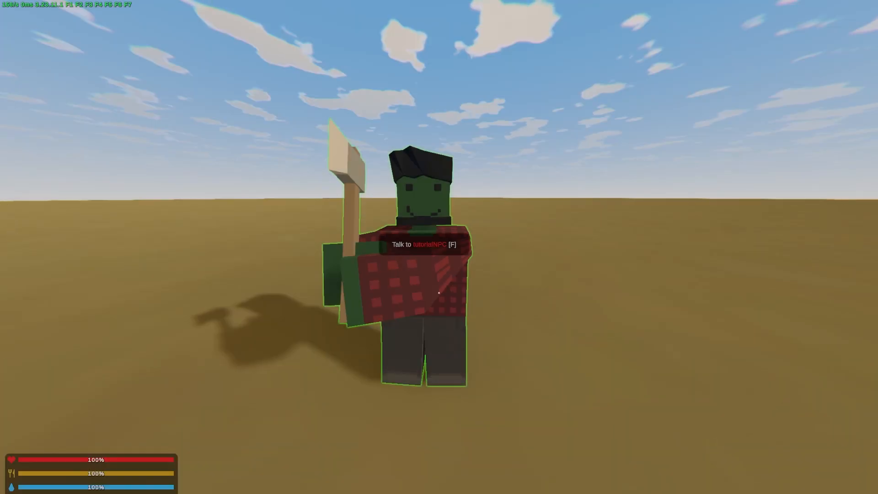
{"action": "key", "text": "g"}
{"action": "key", "text": "g"}
{"action": "key", "text": "a"}
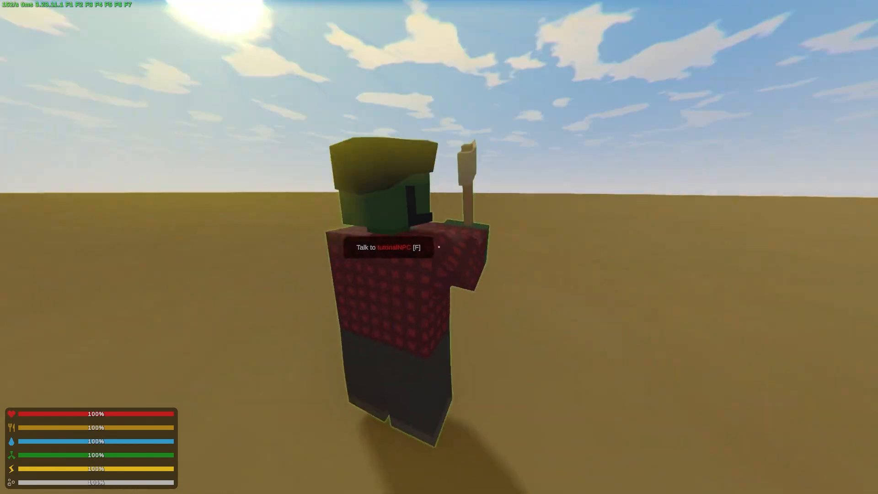
{"action": "key", "text": "a"}
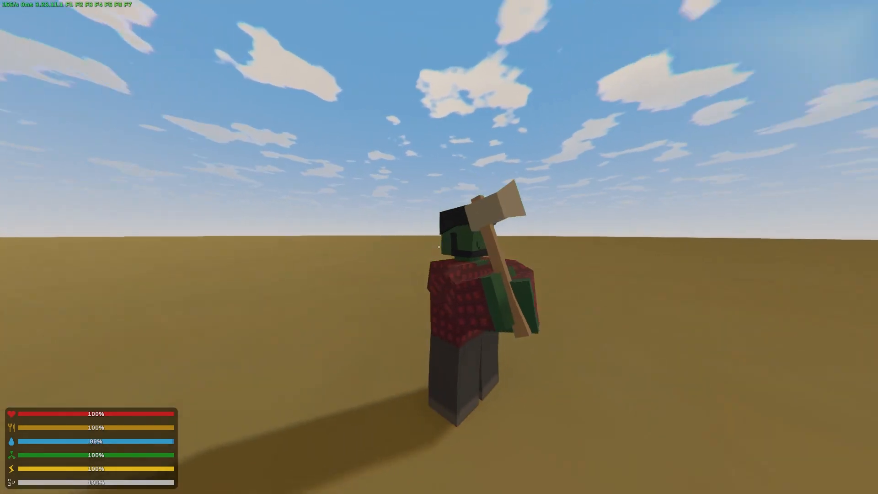
{"action": "key", "text": "a"}
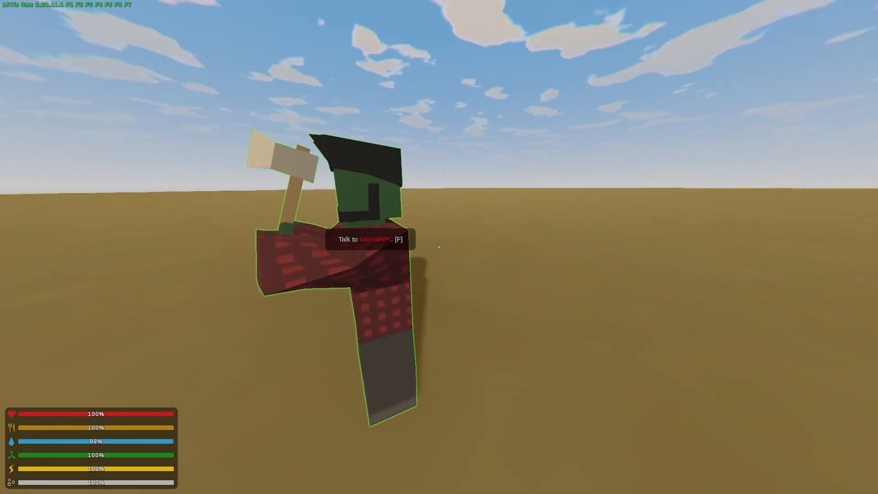
{"action": "key", "text": "a"}
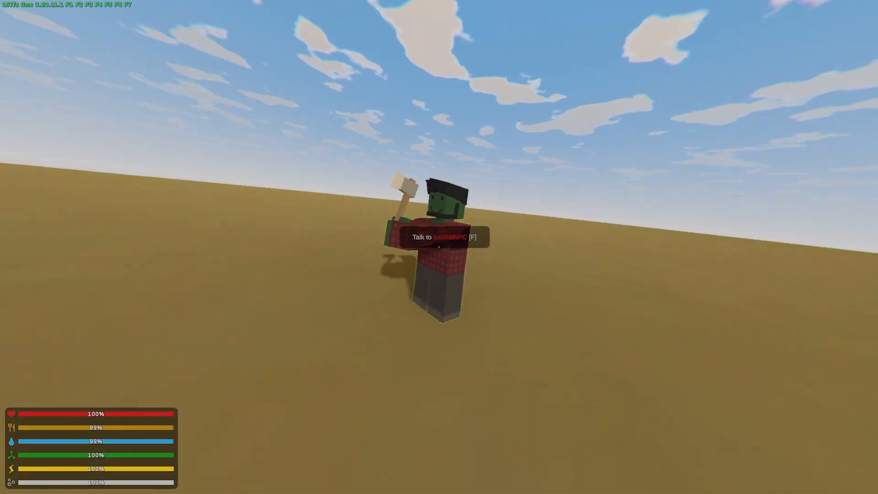
{"action": "key", "text": "d"}
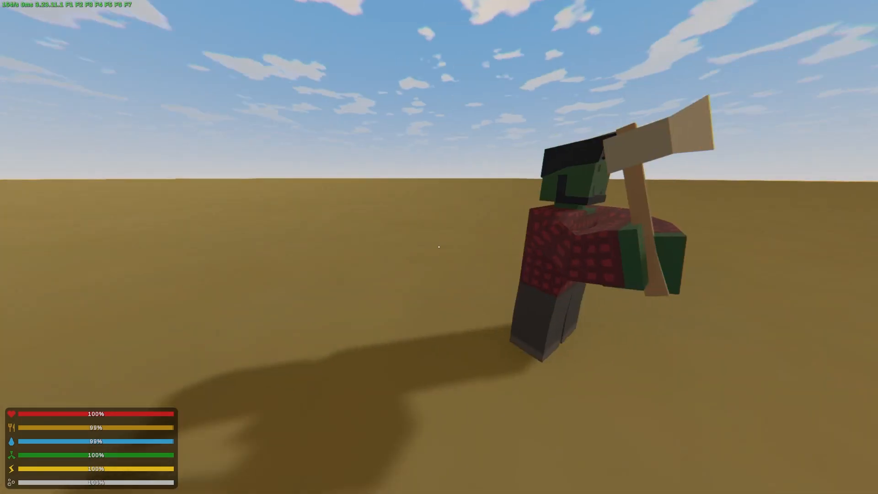
{"action": "key", "text": "d"}
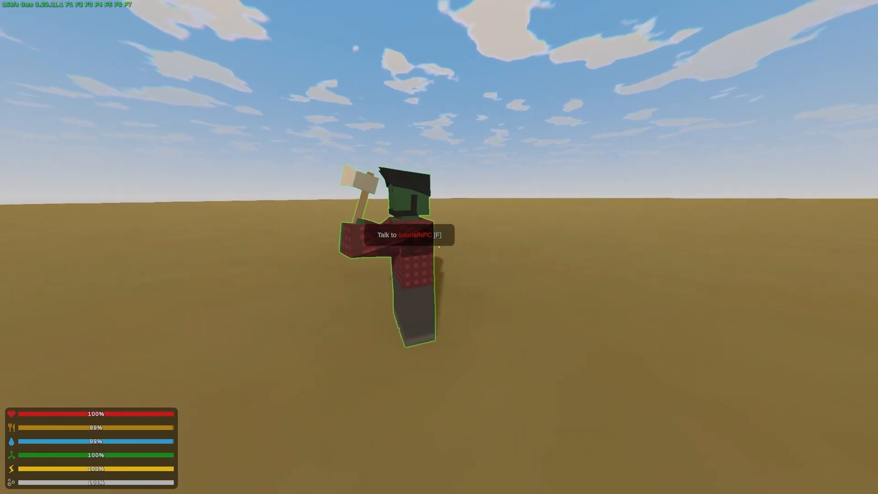
{"action": "key", "text": "w"}
{"action": "key", "text": "a"}
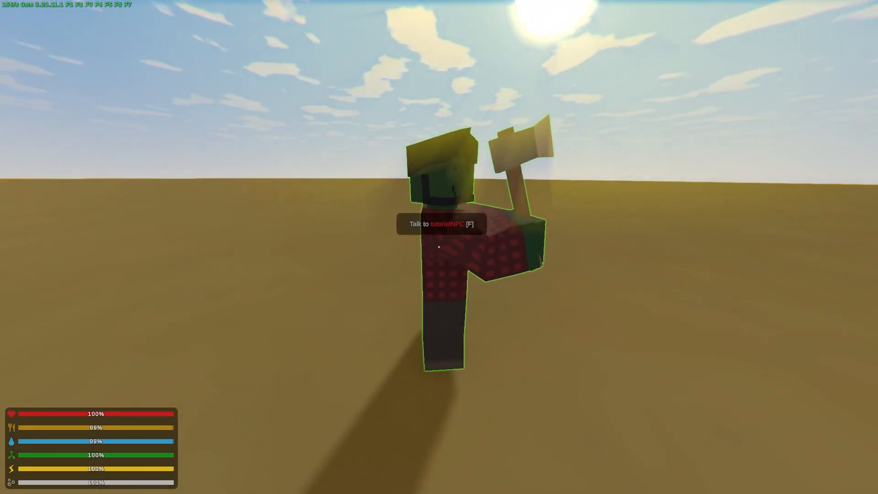
{"action": "key", "text": "d"}
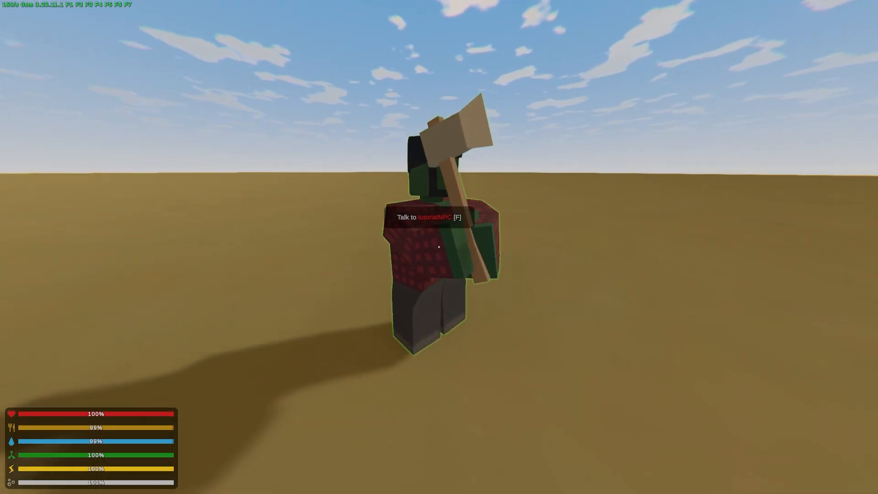
{"action": "key", "text": "a"}
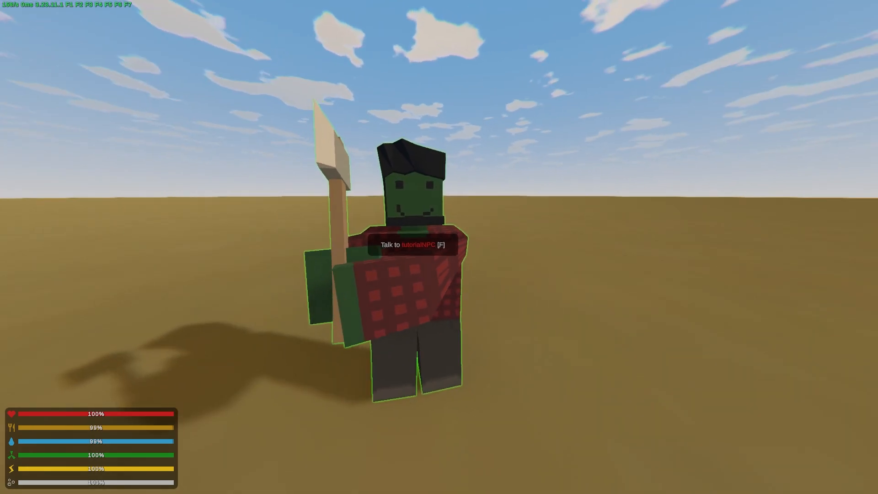
{"action": "key", "text": "w"}
{"action": "key", "text": "s"}
{"action": "key", "text": "w"}
{"action": "key", "text": "s"}
{"action": "key", "text": "w"}
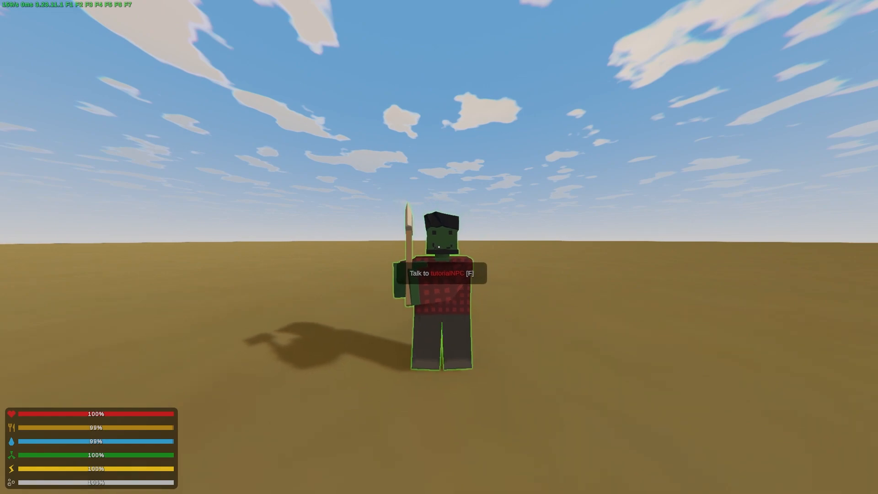
{"action": "key", "text": "s"}
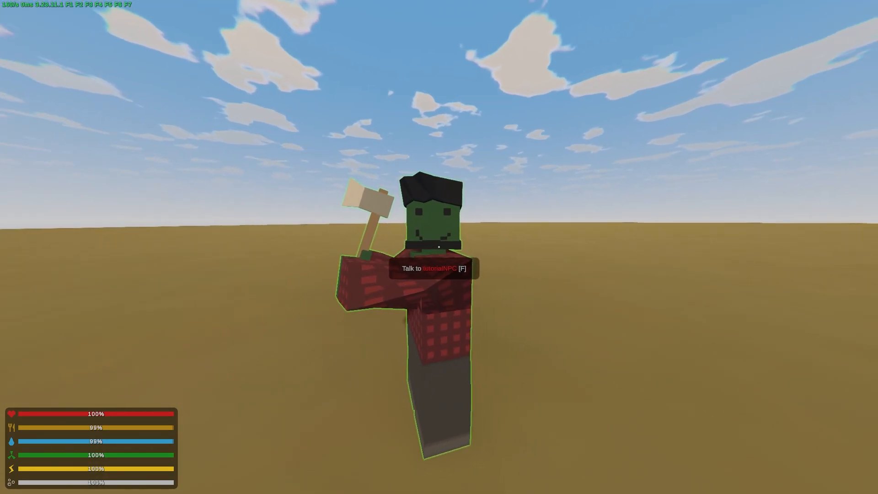